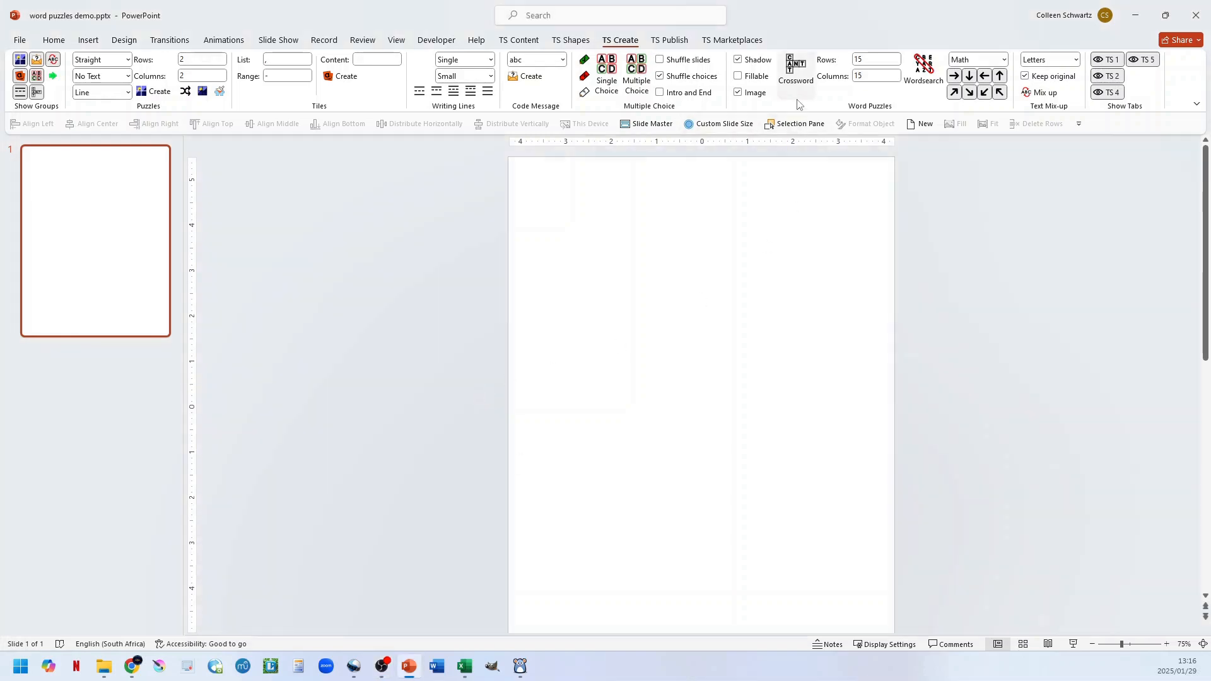
# - Set the word puzzle grid to 10 rows by 12 columns and generate the crossword setup slide
pyautogui.click(858, 58)
pyautogui.write('10')
pyautogui.press('Tab')
pyautogui.write('12')
pyautogui.click(905, 165)
pyautogui.click(798, 77)
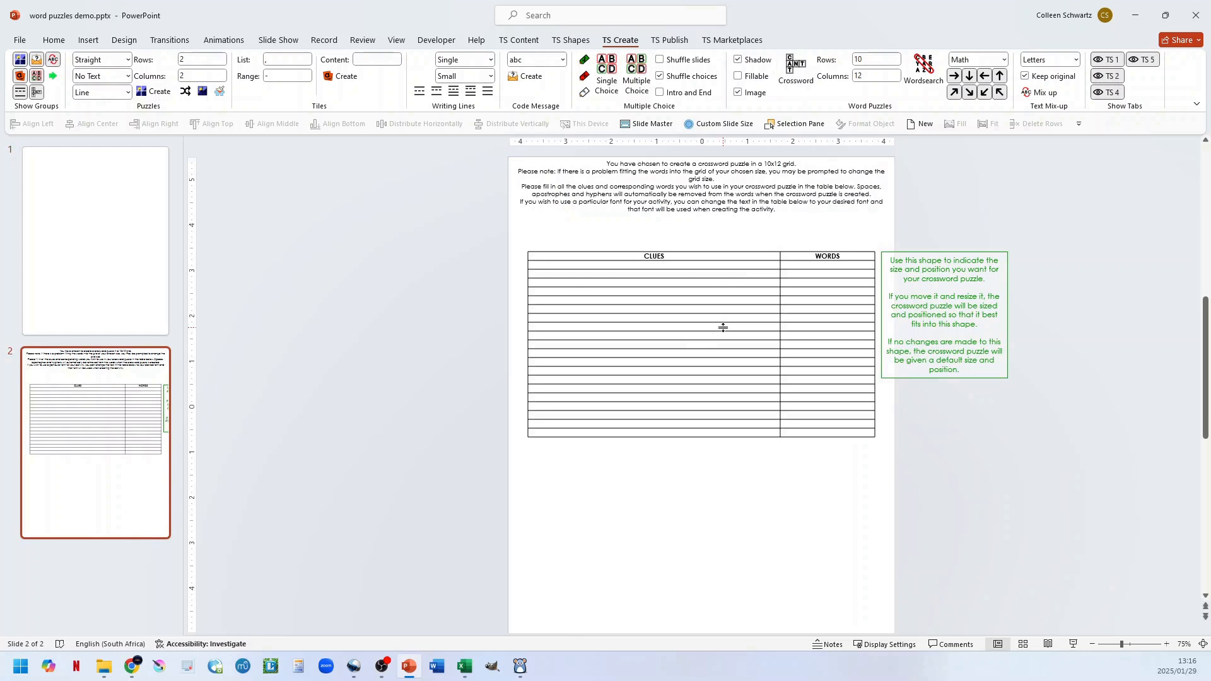
# - Fill the Clues column with 1st to 10th and the Words column with the matching words first to tenth
pyautogui.click(674, 268)
pyautogui.write('1st\tfirst 2nd\tsecond 3rd\tthird 4th\tfourth 5th\tfifth 6th\tsixth 7th\tseventh 8th\teighth 9th\tninth 10th\ttenth')
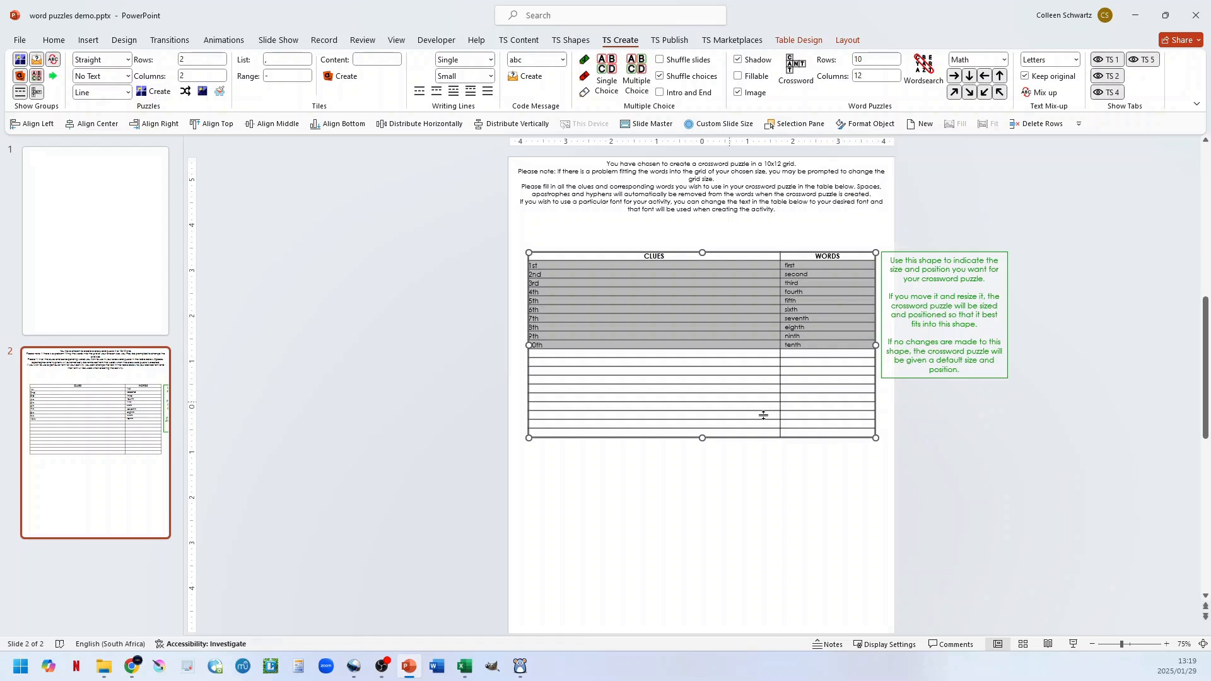
# - Change the font of the whole clues and words table to Patrick Hand
pyautogui.click(604, 254)
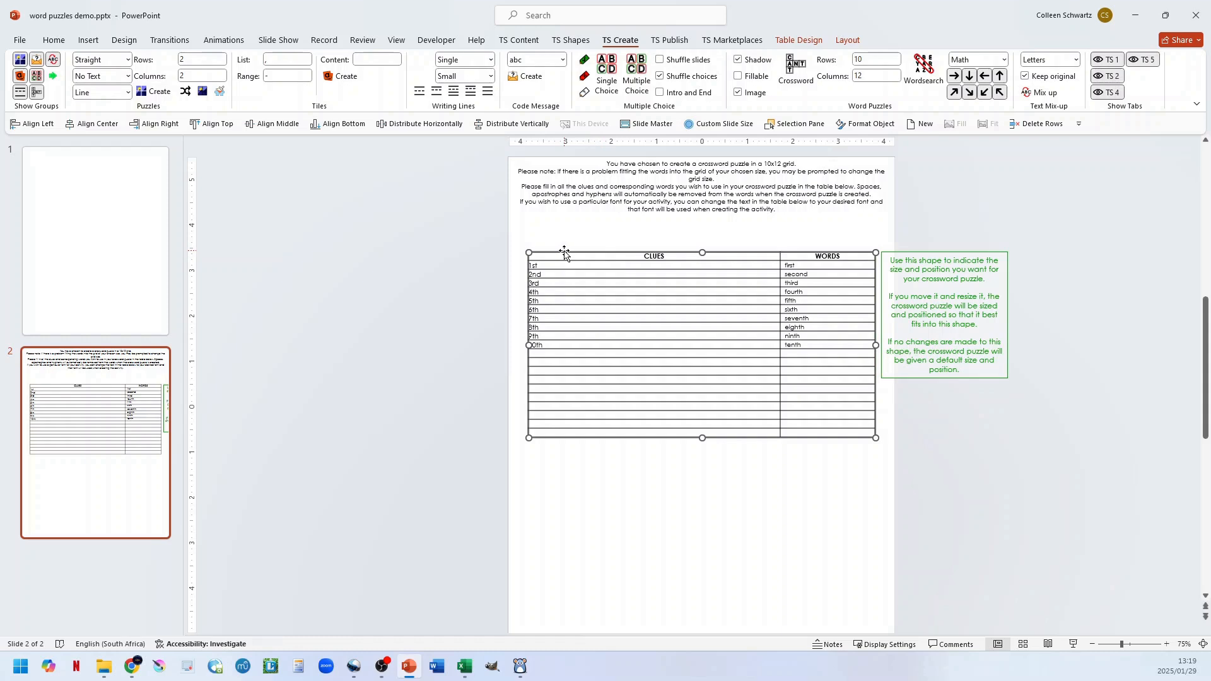
pyautogui.click(53, 39)
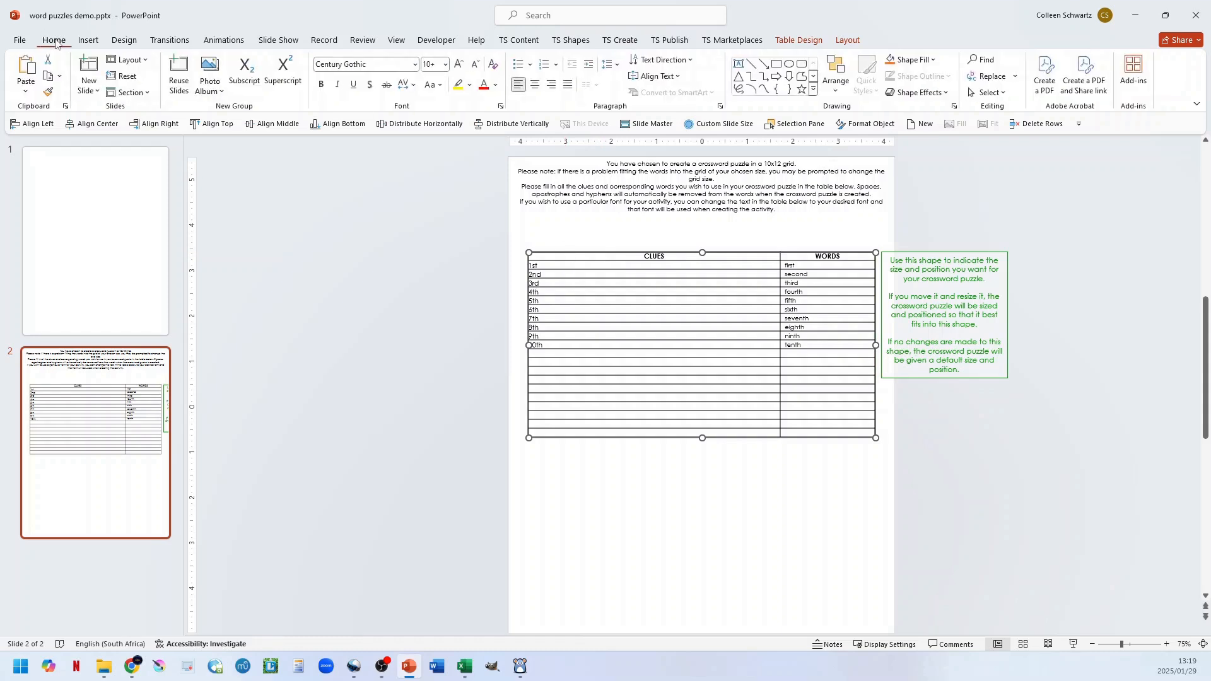
pyautogui.click(404, 65)
pyautogui.write('Patrick Hand')
pyautogui.press('Return')
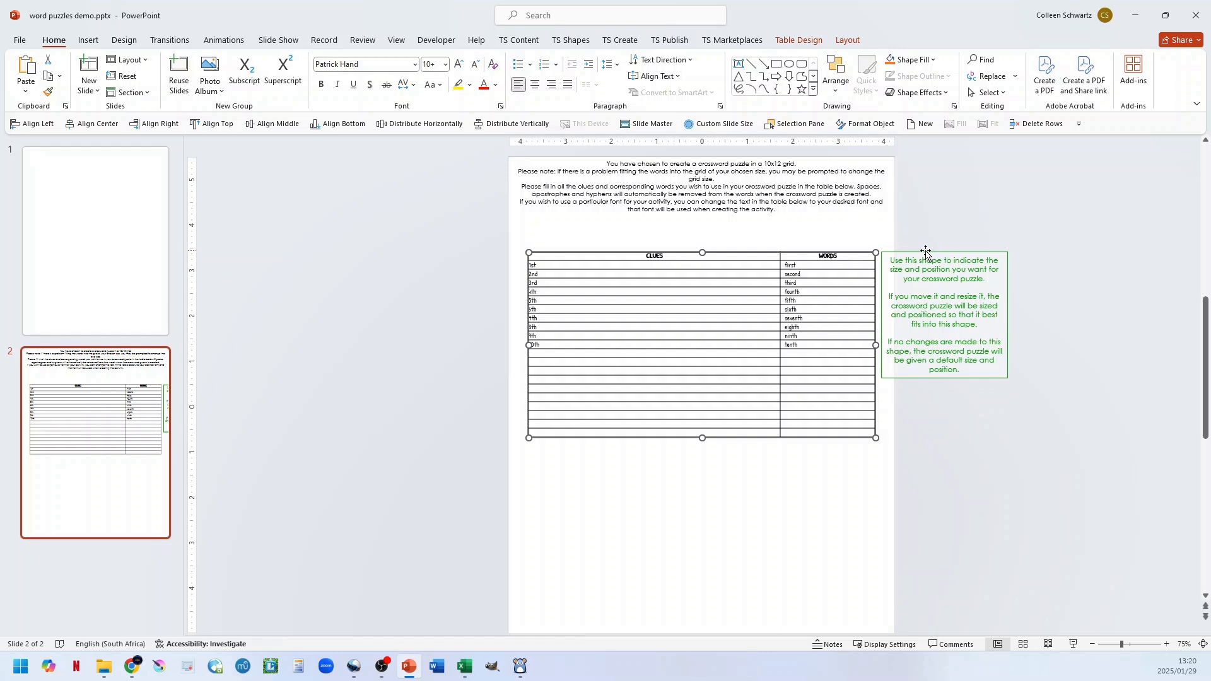
# - Generate the crossword from the table with the Shadow and Image options turned off
pyautogui.click(625, 41)
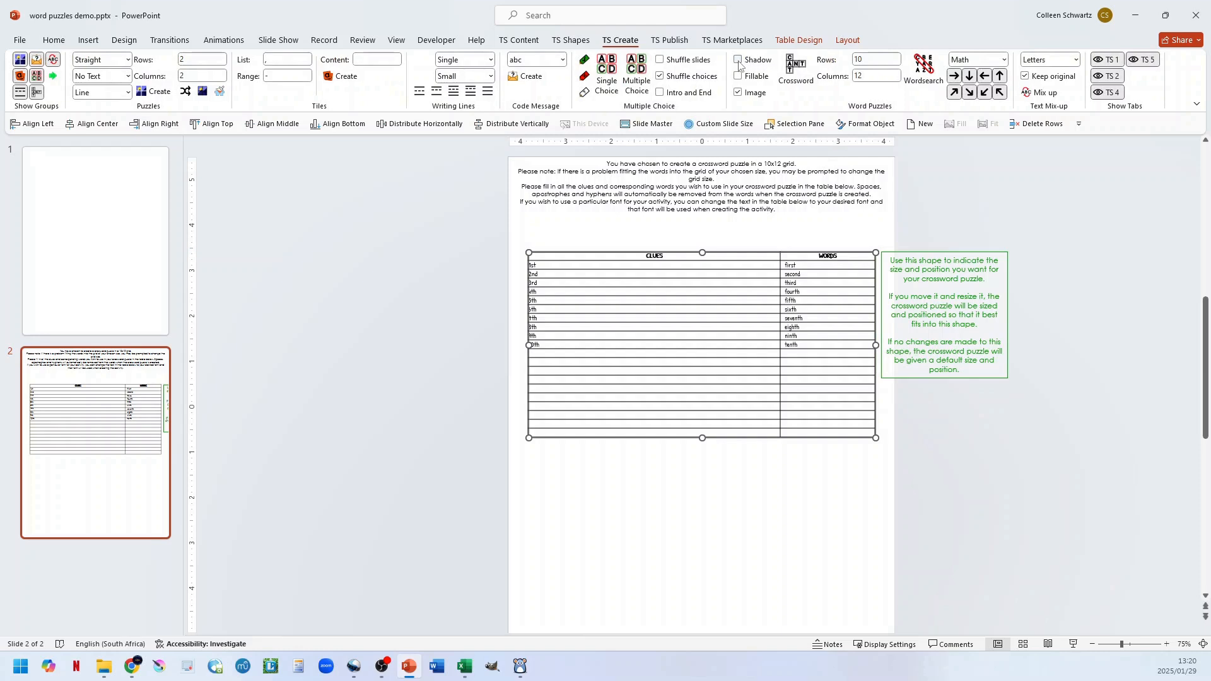
pyautogui.click(739, 92)
pyautogui.click(795, 75)
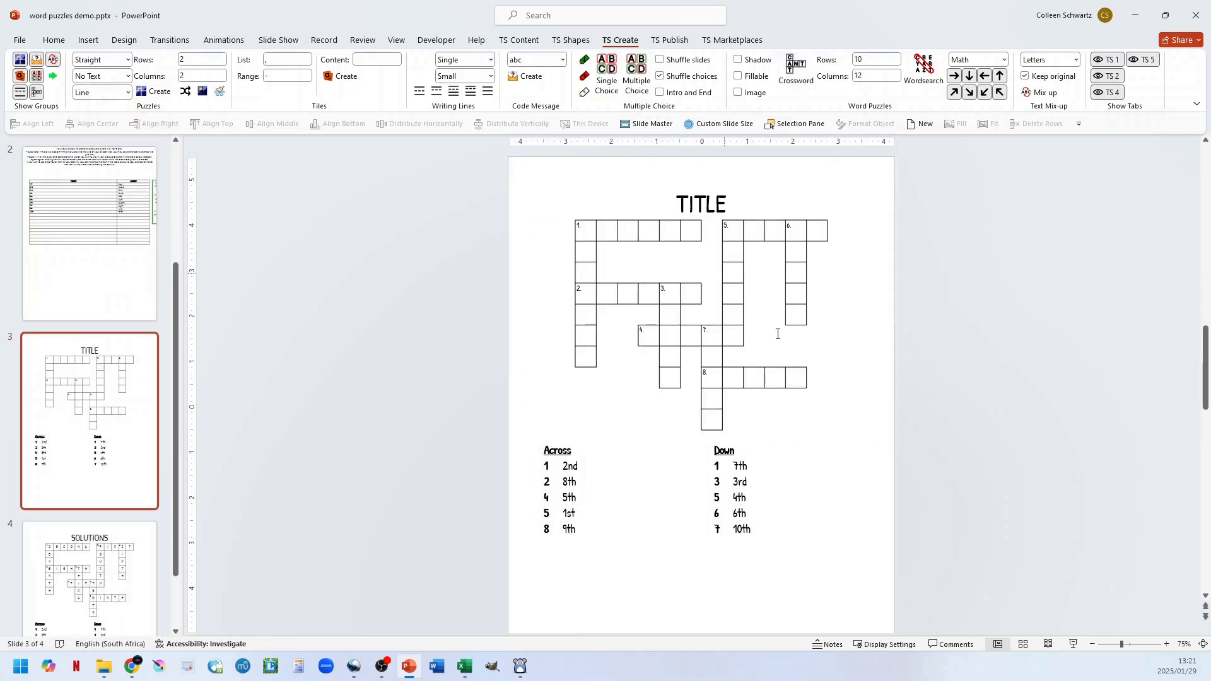
# - Replace the title on the crossword slide with "Ordinal Numbers"
pyautogui.doubleClick(700, 205)
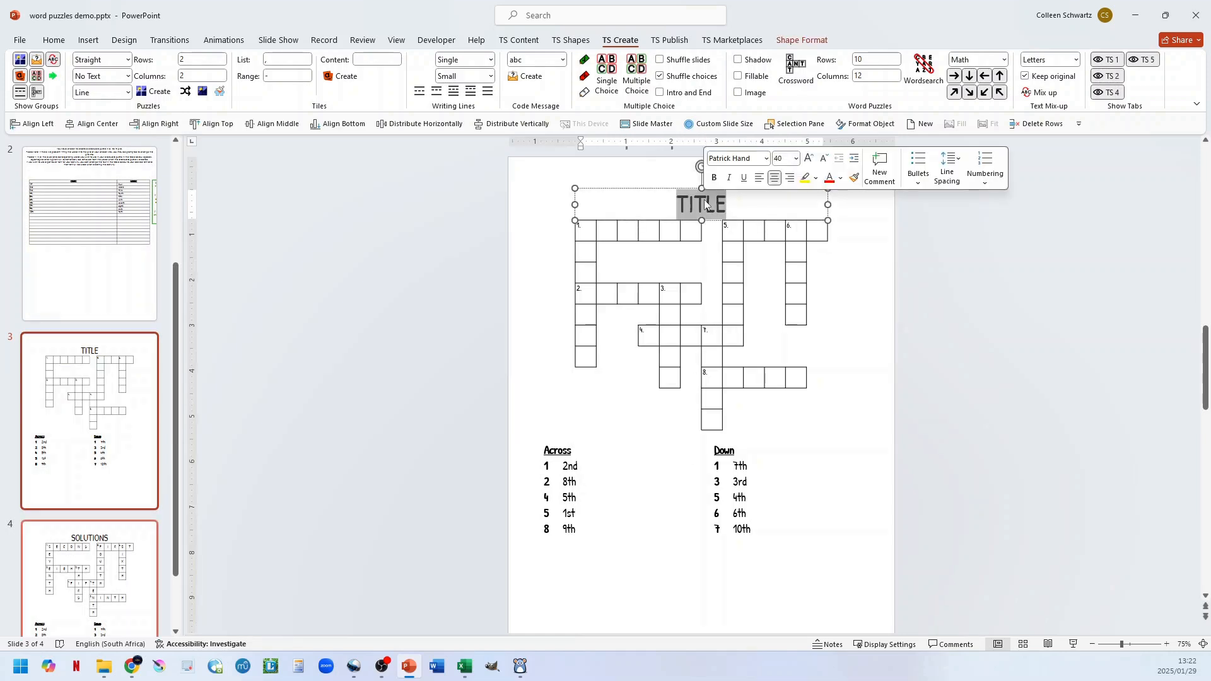
pyautogui.write('Ordinal')
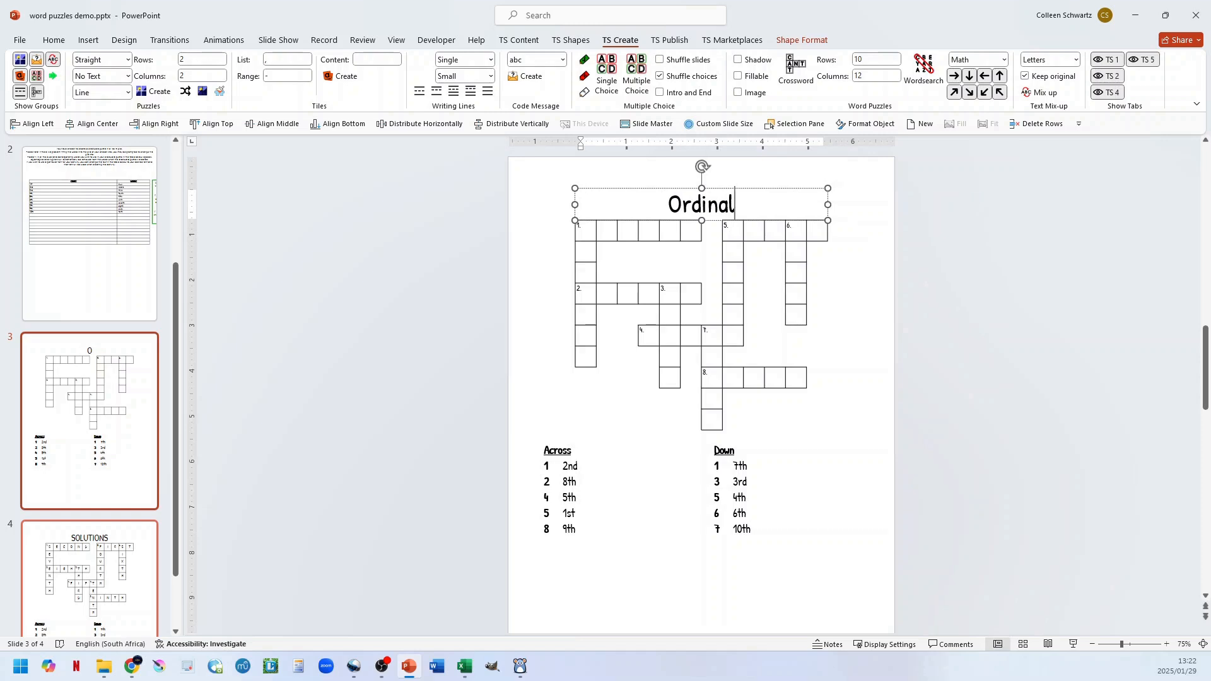
pyautogui.write(' Numbers')
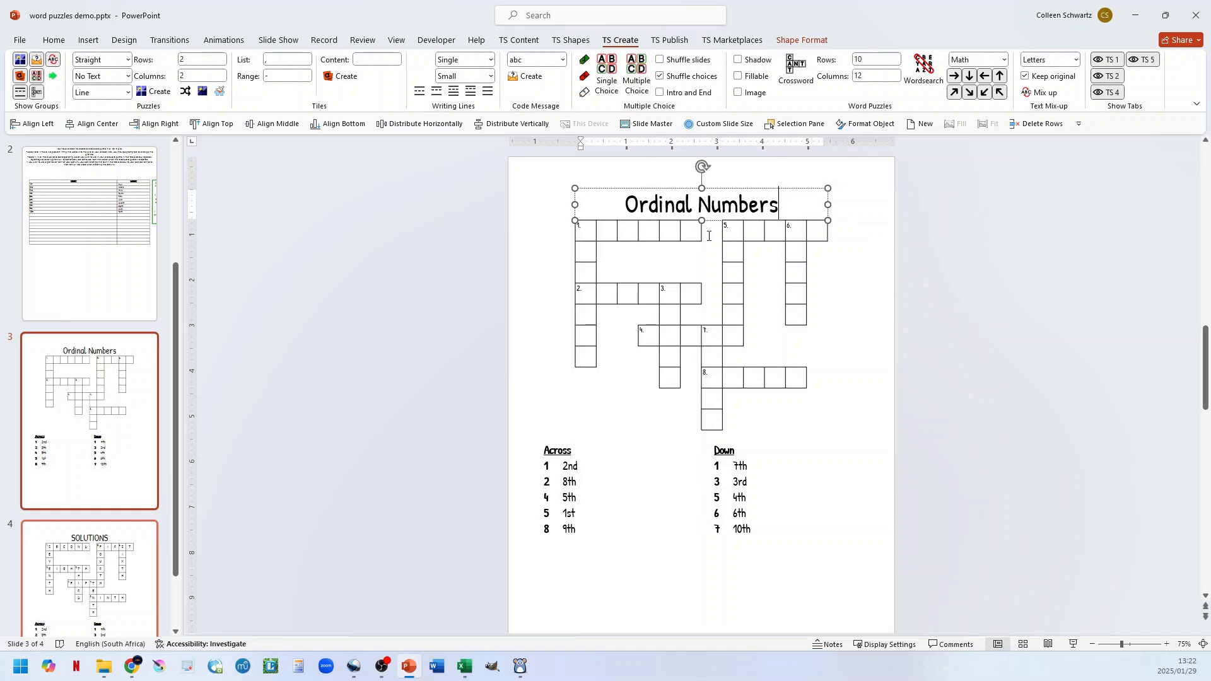
pyautogui.click(480, 296)
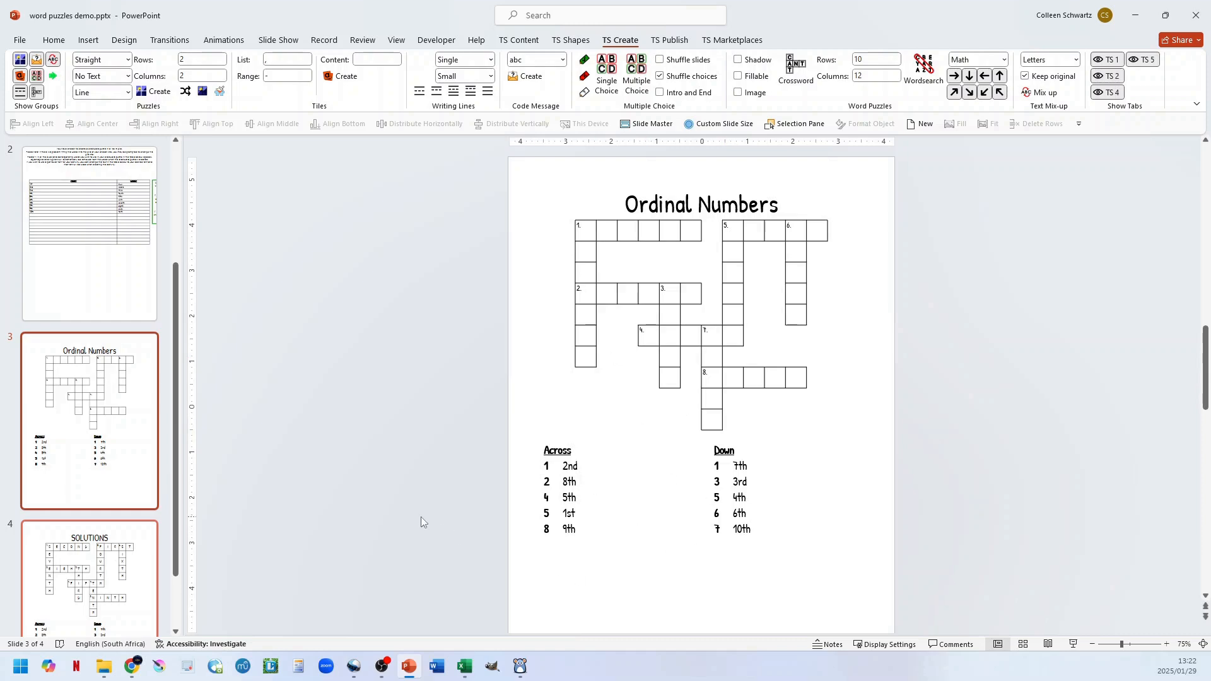
# - Check the solutions slide, and on the setup slide move and enlarge the green placeholder shape to cover most of the table
pyautogui.click(107, 566)
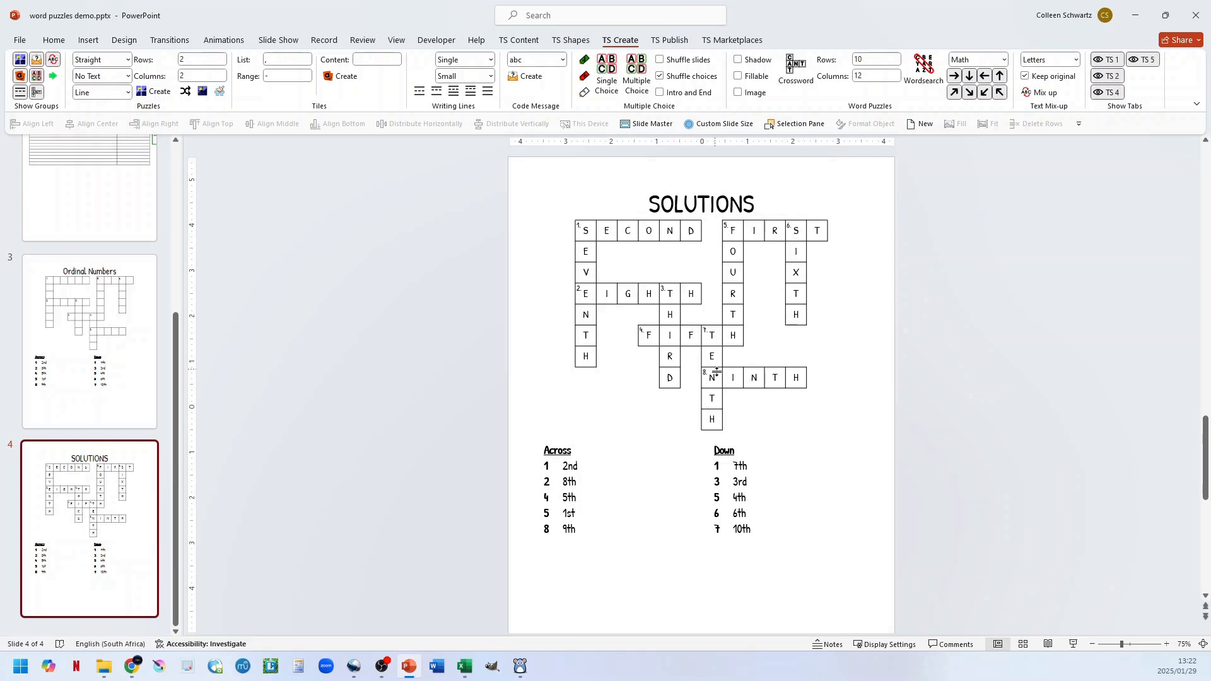
pyautogui.click(99, 222)
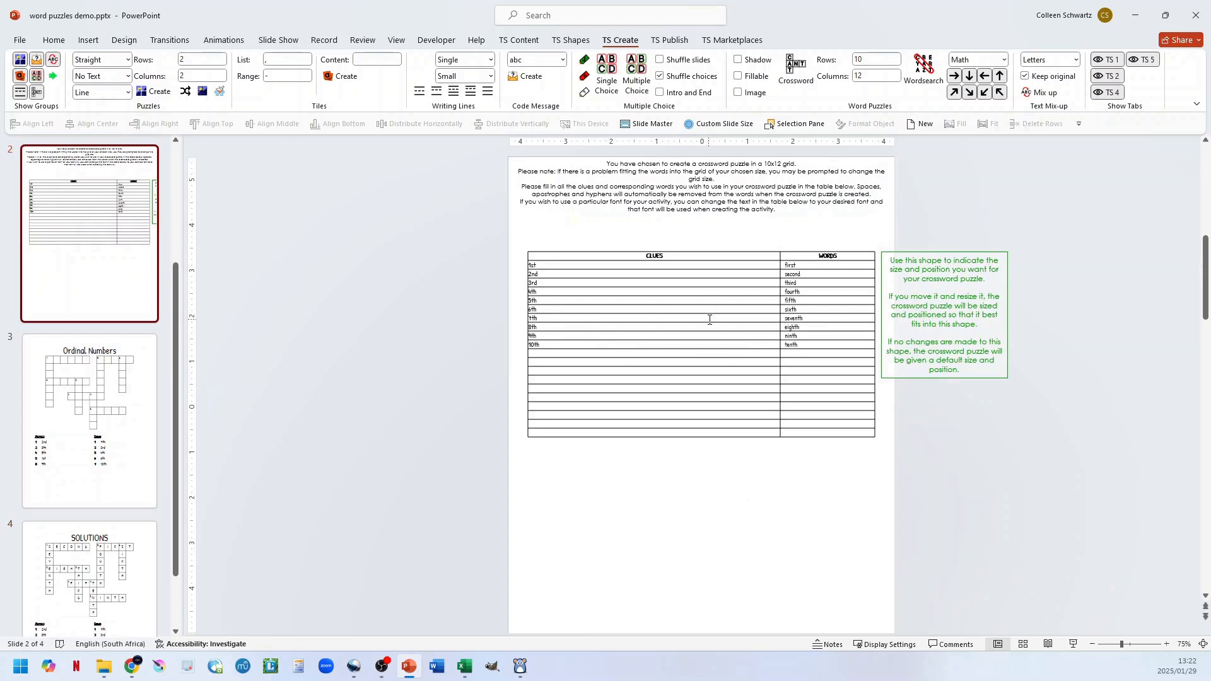
pyautogui.click(918, 255)
pyautogui.moveTo(929, 251); pyautogui.dragTo(585, 189)
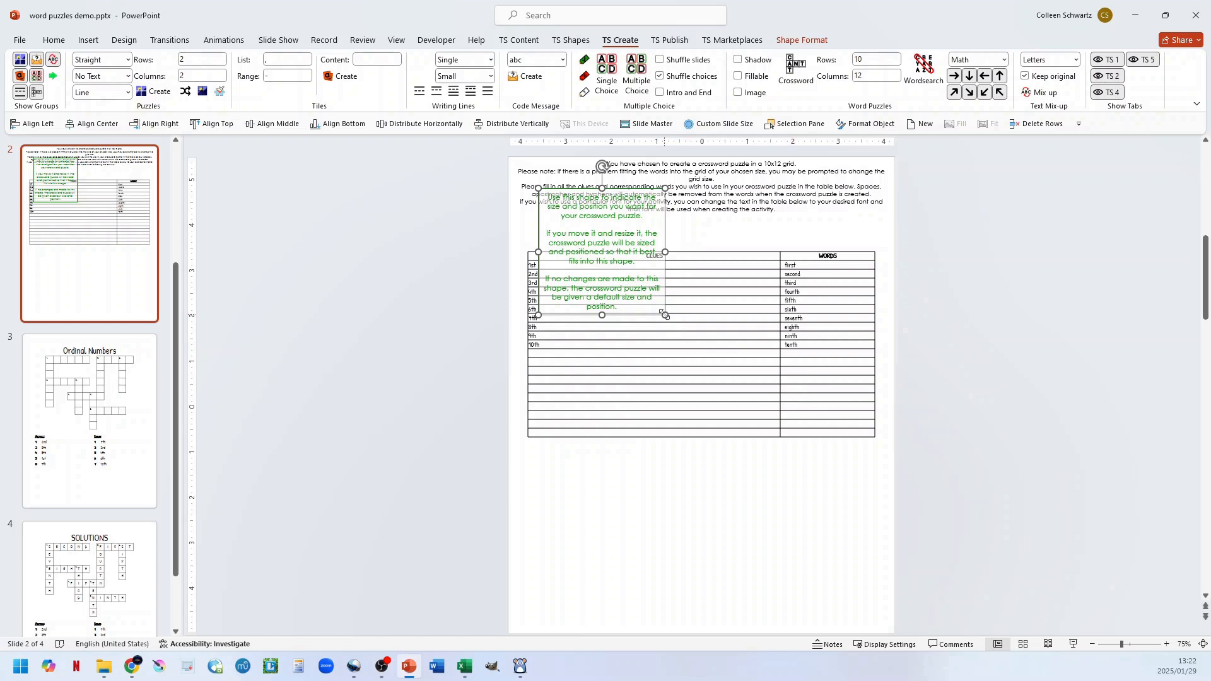
pyautogui.moveTo(665, 315); pyautogui.dragTo(865, 428)
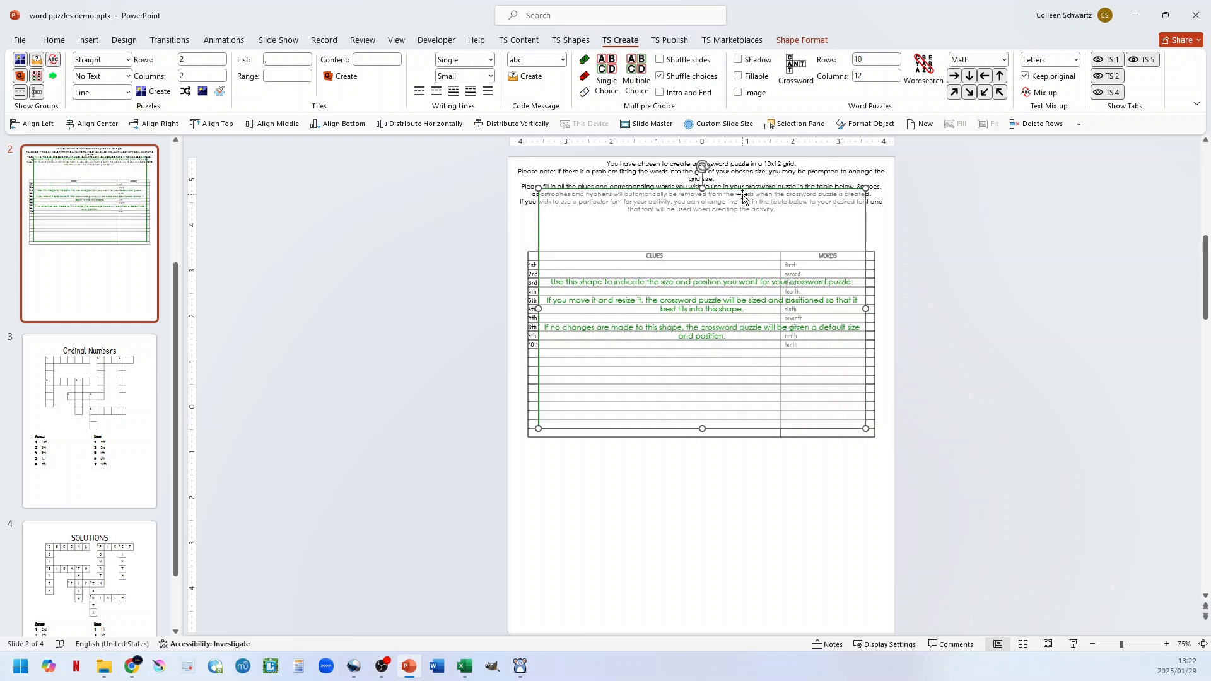
pyautogui.moveTo(742, 196); pyautogui.dragTo(738, 196)
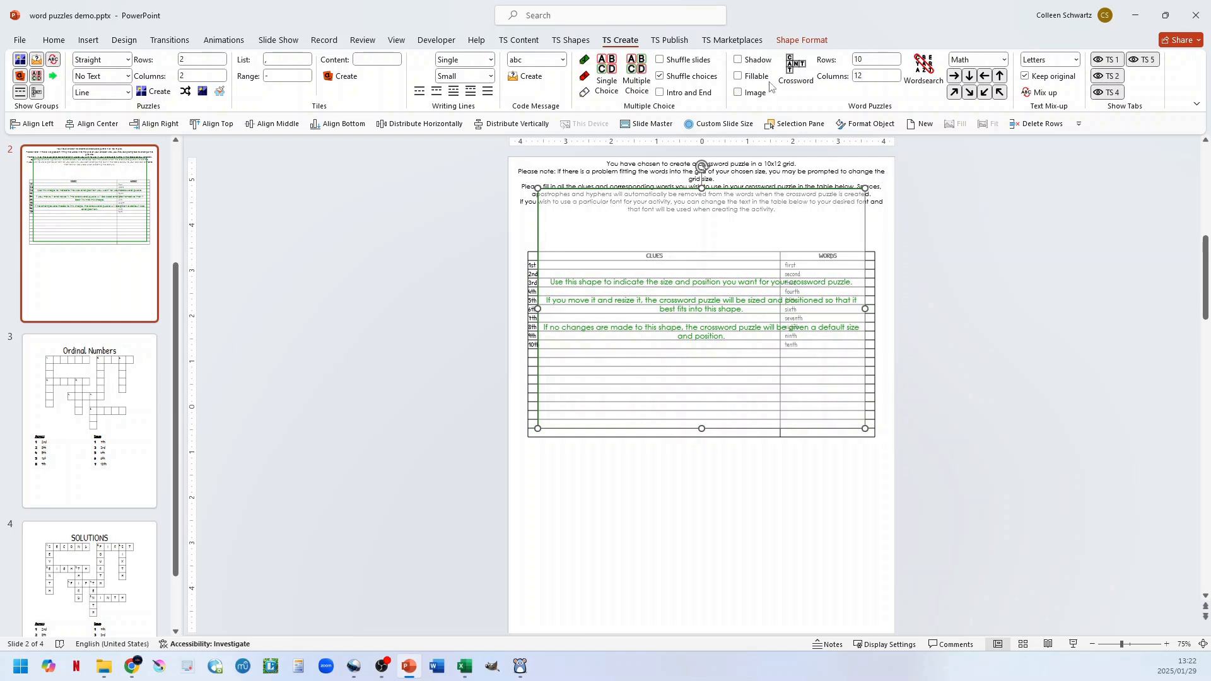
# - Generate another crossword with the Shadow, Fillable and Image options turned on
pyautogui.click(738, 60)
pyautogui.click(739, 77)
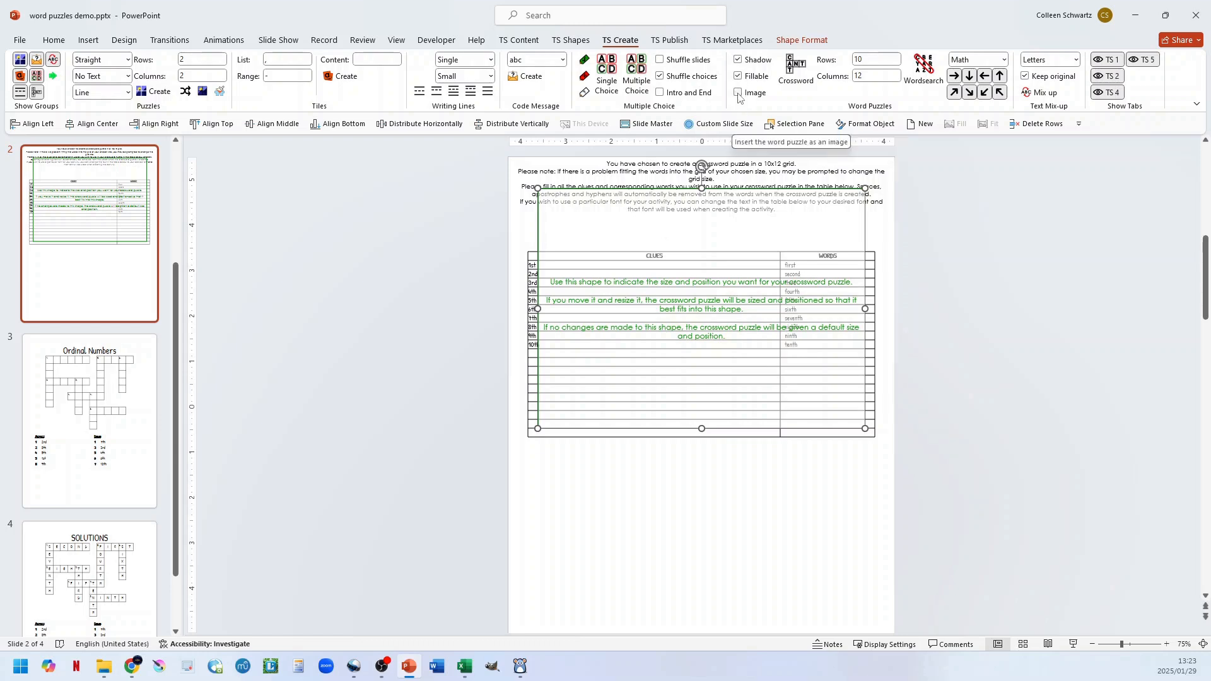
pyautogui.click(738, 92)
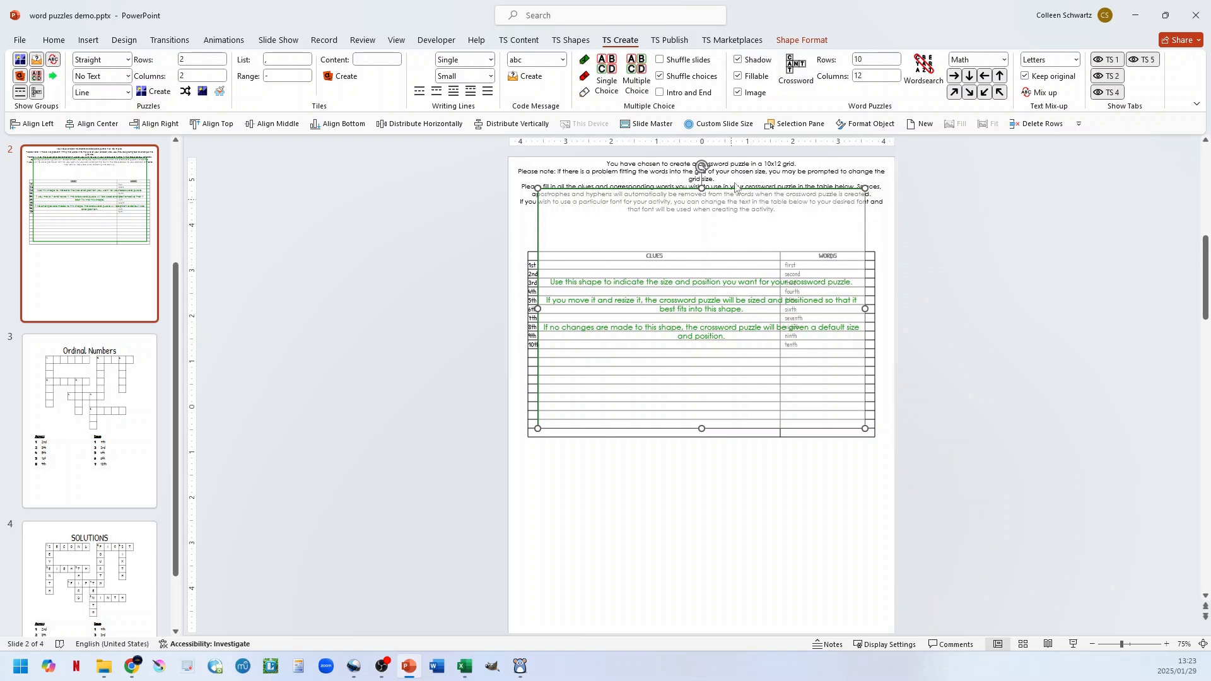
pyautogui.click(796, 74)
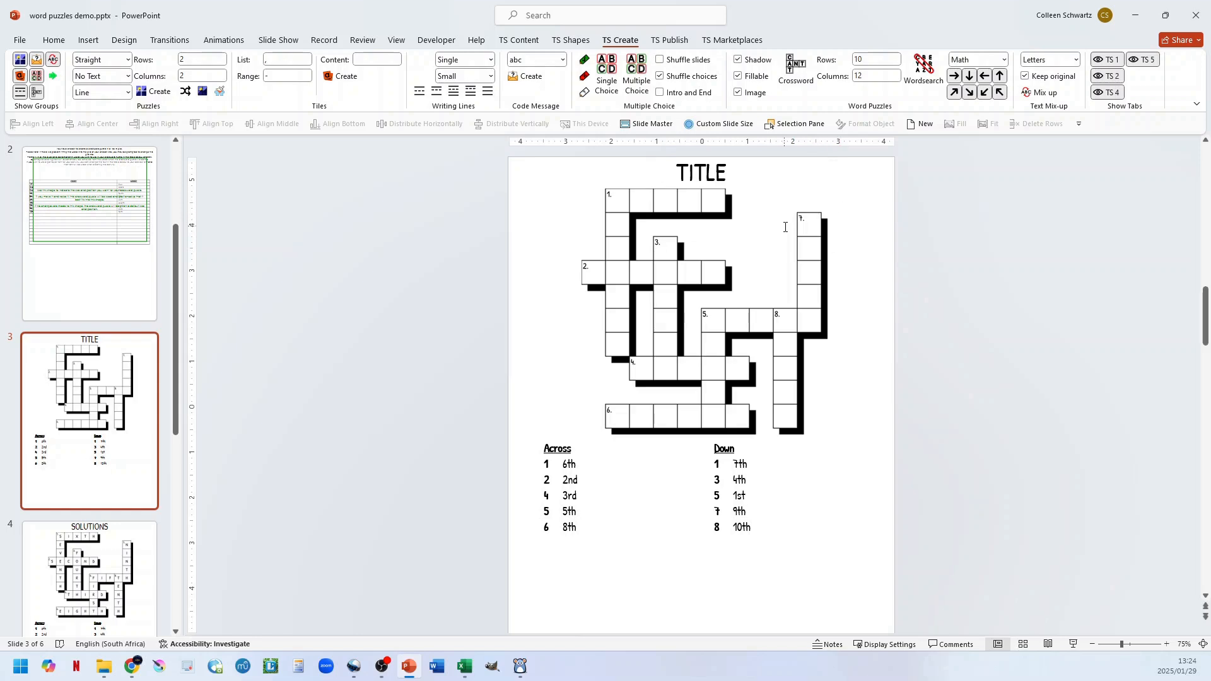
# - Try moving the fillable table off the crossword image and undo the move
pyautogui.click(641, 189)
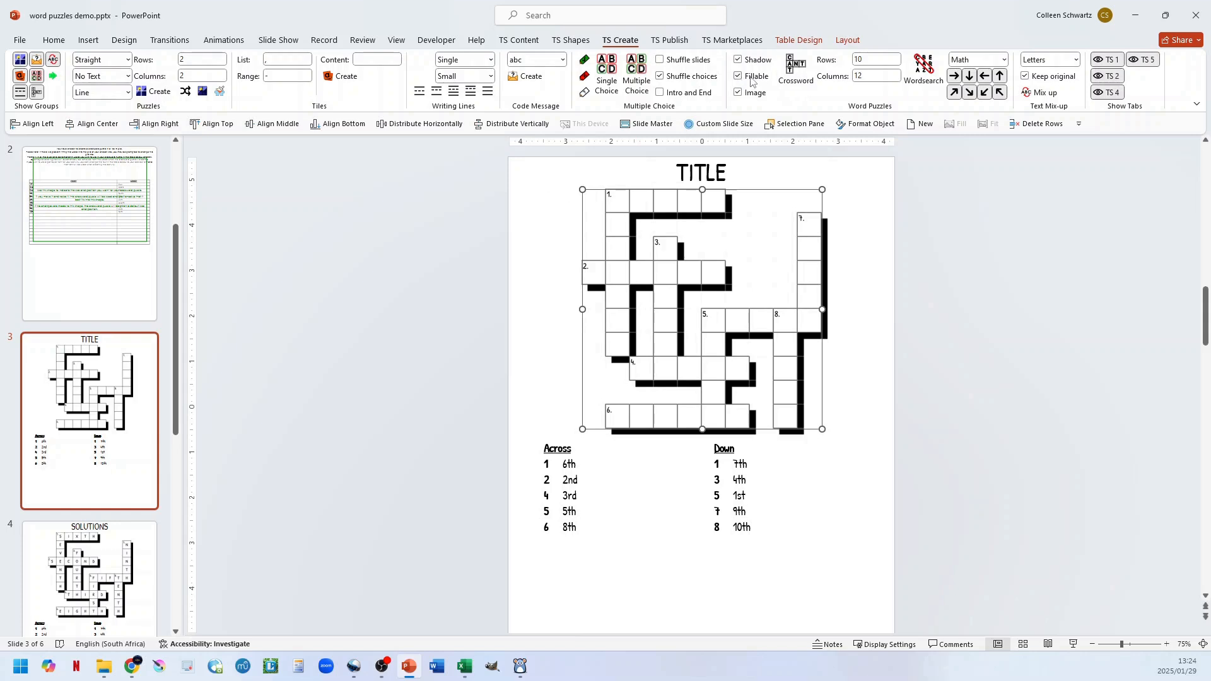
pyautogui.moveTo(657, 191); pyautogui.dragTo(452, 210)
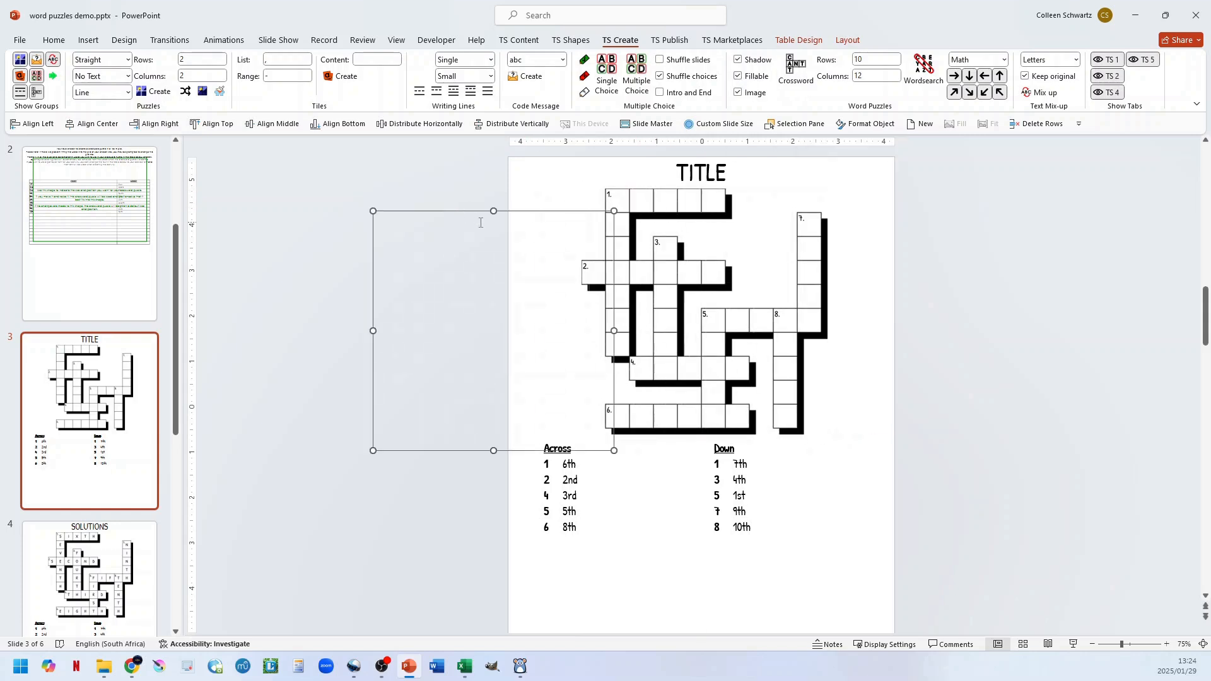
pyautogui.click(670, 203)
pyautogui.hotkey('ctrl', 'z')
pyautogui.click(856, 229)
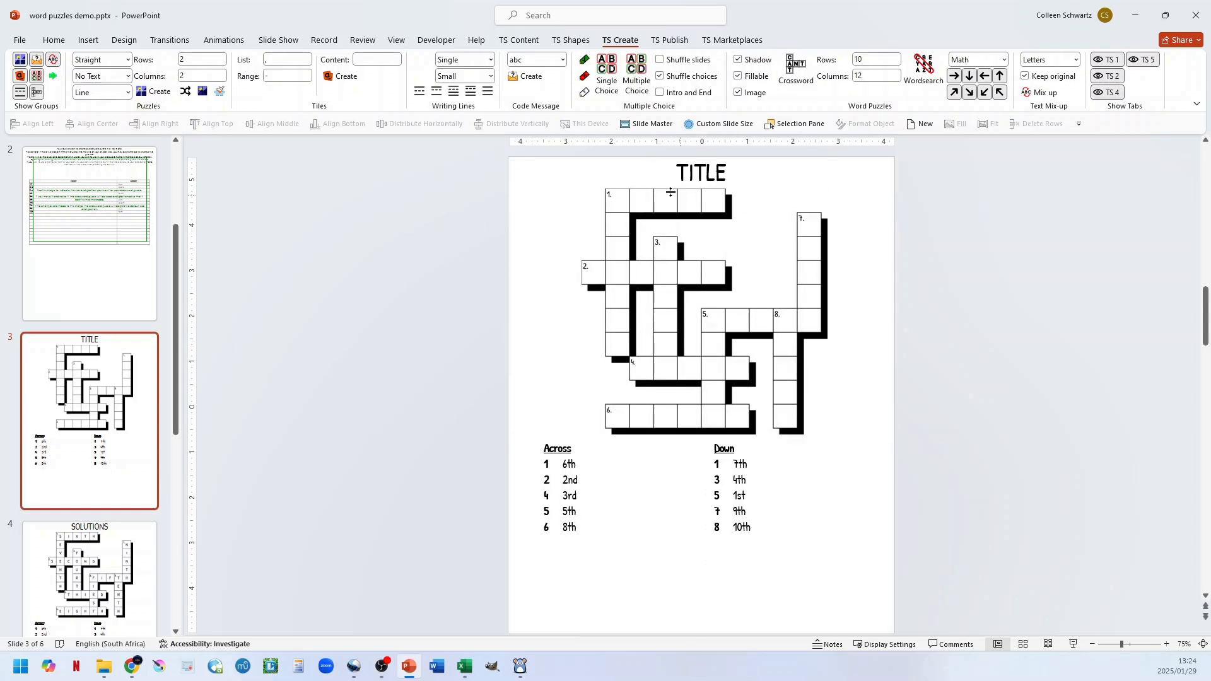
# - Test the fillable table by entering the letter d in the starting square of clue 1
pyautogui.click(618, 199)
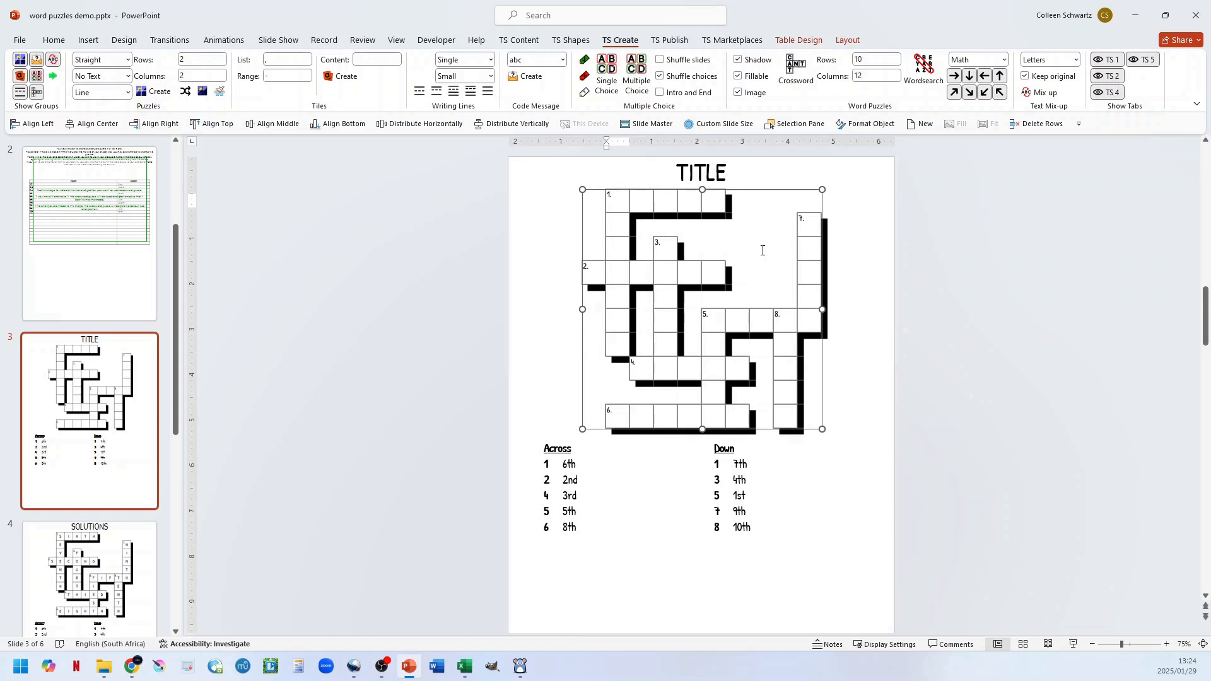
pyautogui.write('d')
pyautogui.press('Tab')
pyautogui.write('d')
pyautogui.press('BackSpace')
pyautogui.click(502, 192)
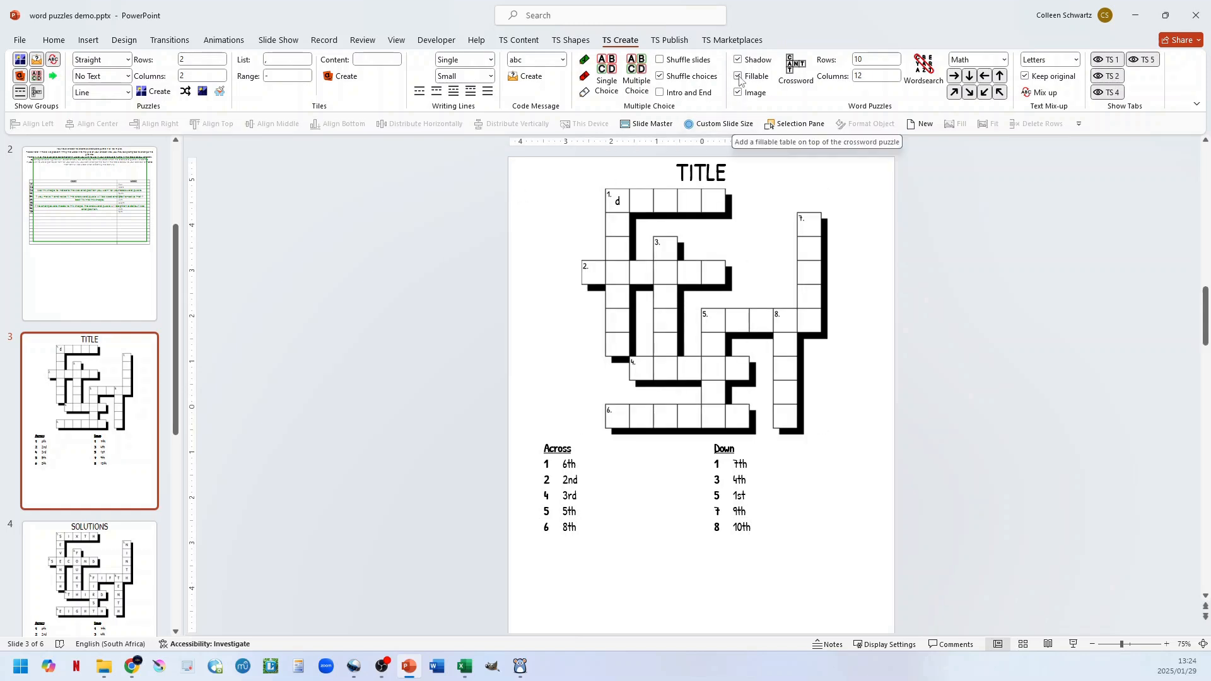
# - Delete the fillable table over the crossword and try enlarging the crossword image beneath it
pyautogui.click(634, 193)
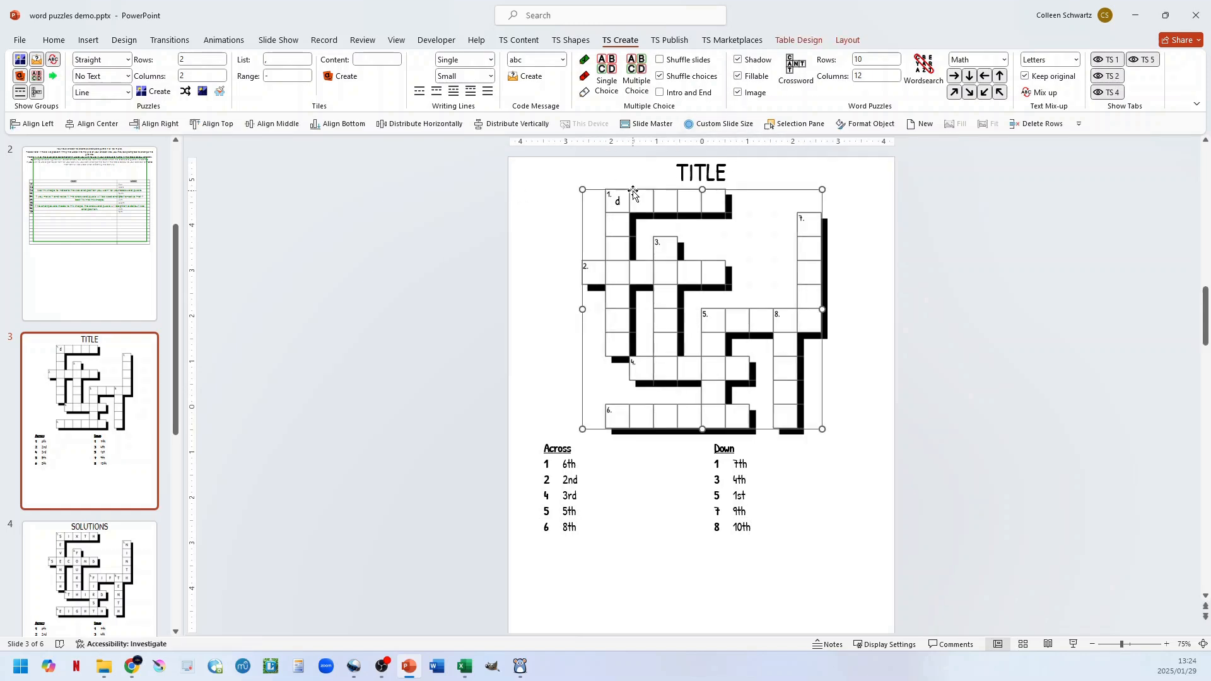
pyautogui.press('Delete')
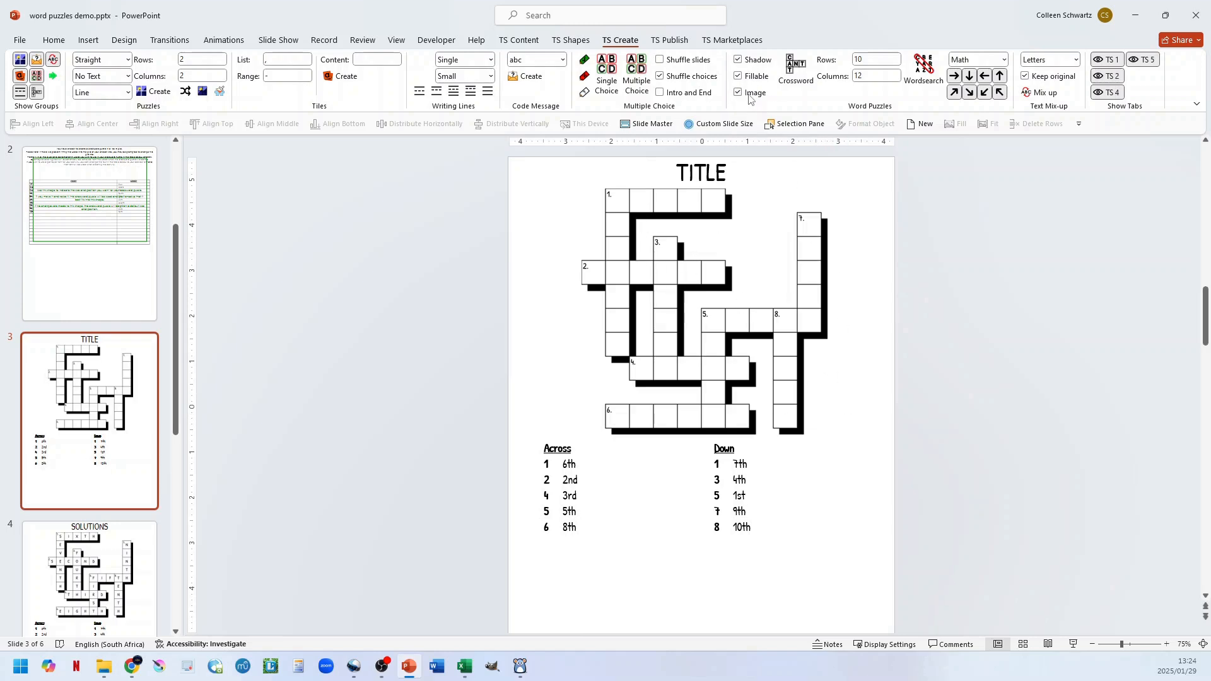
pyautogui.click(623, 223)
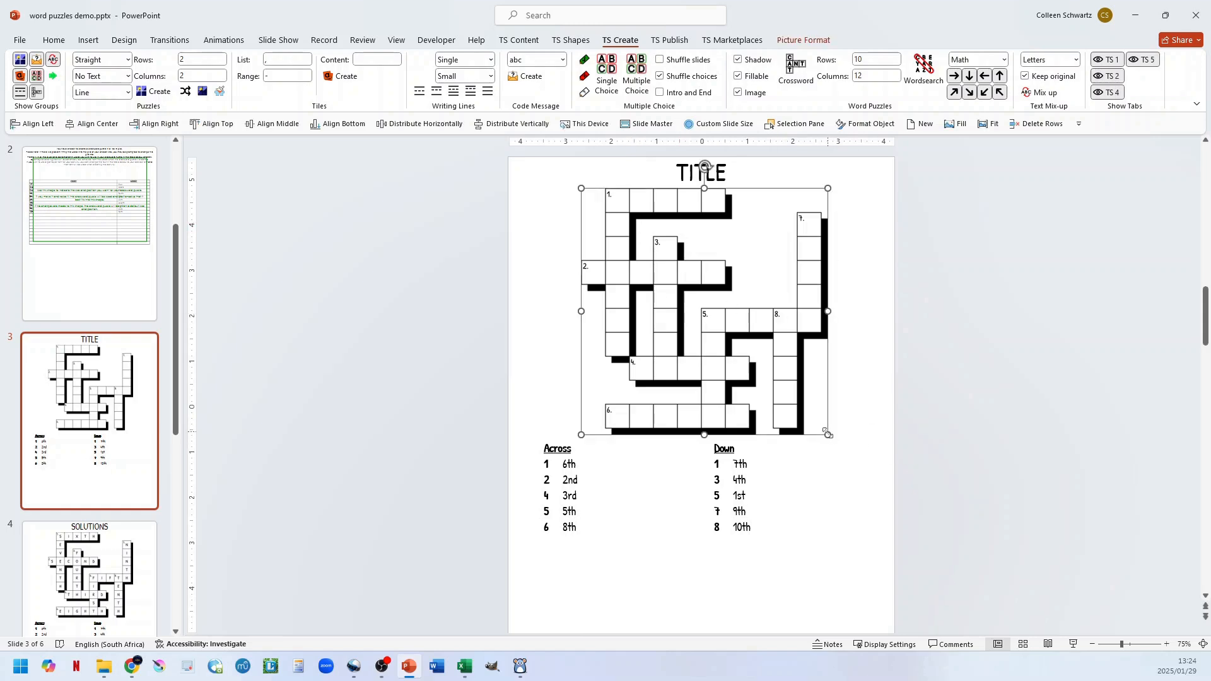
pyautogui.moveTo(828, 435); pyautogui.dragTo(1068, 599)
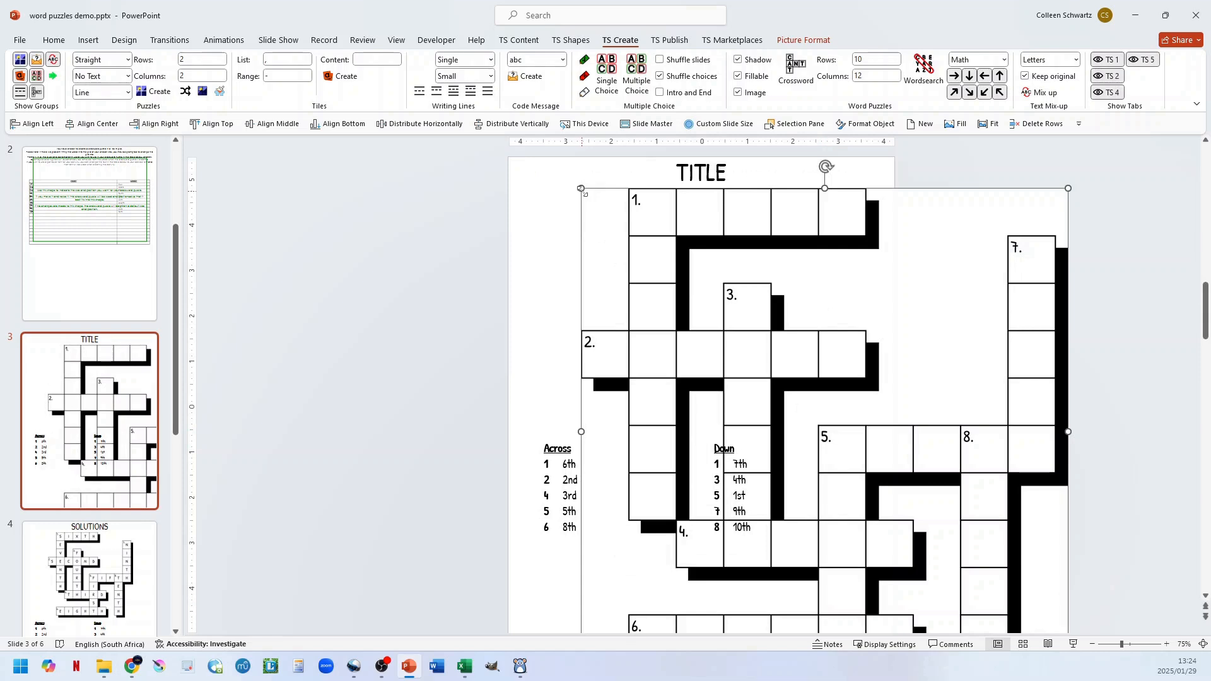
pyautogui.hotkey('ctrl', 'z')
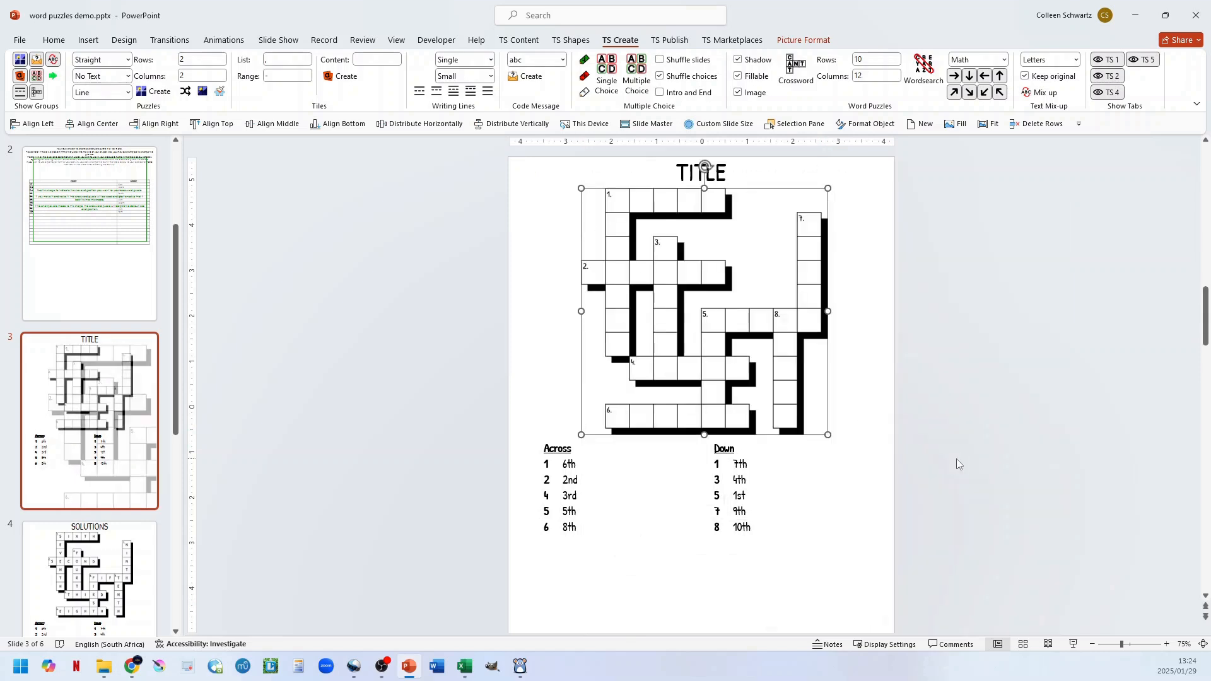
pyautogui.click(988, 386)
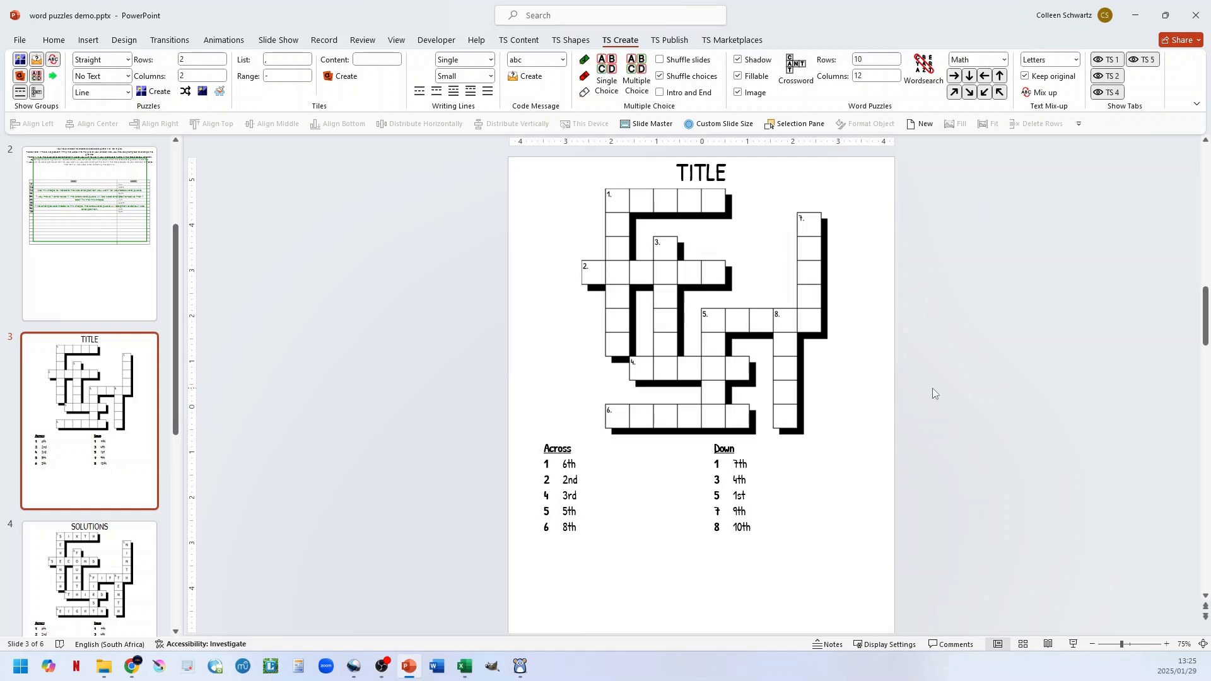
# - Undo the deletion of the fillable table and the letters entered in its squares
pyautogui.hotkey('ctrl', 'z')
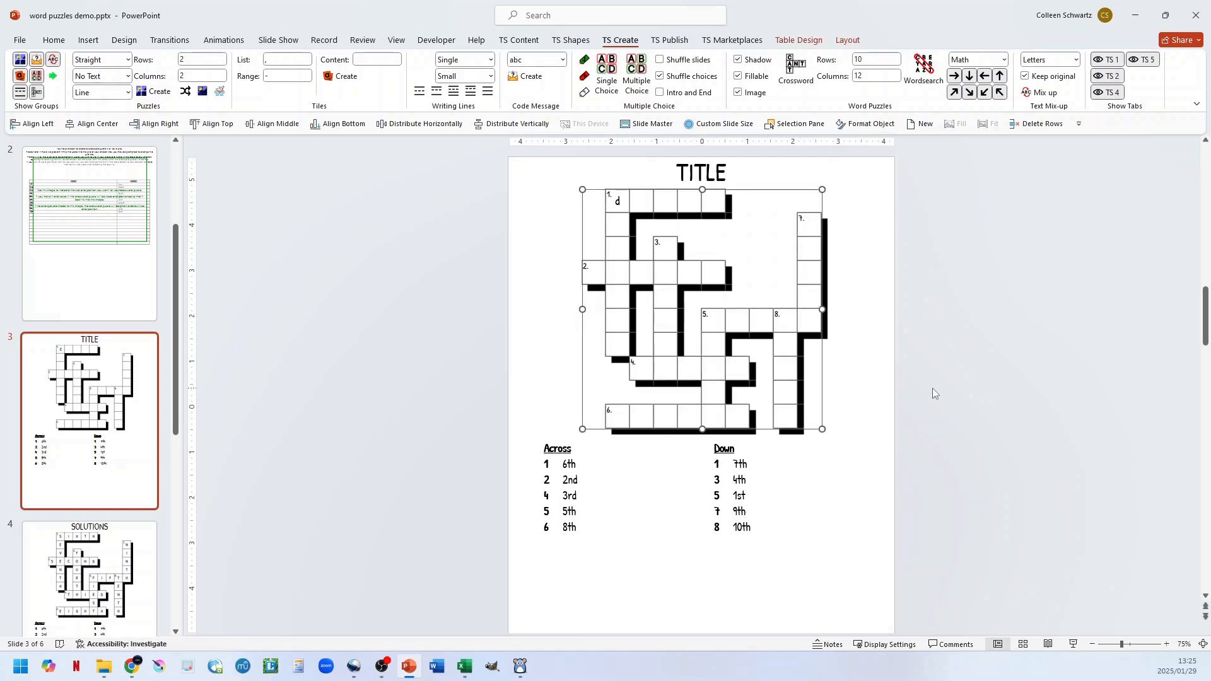
pyautogui.hotkey('ctrl', 'z')
pyautogui.hotkey('ctrl', 'z')
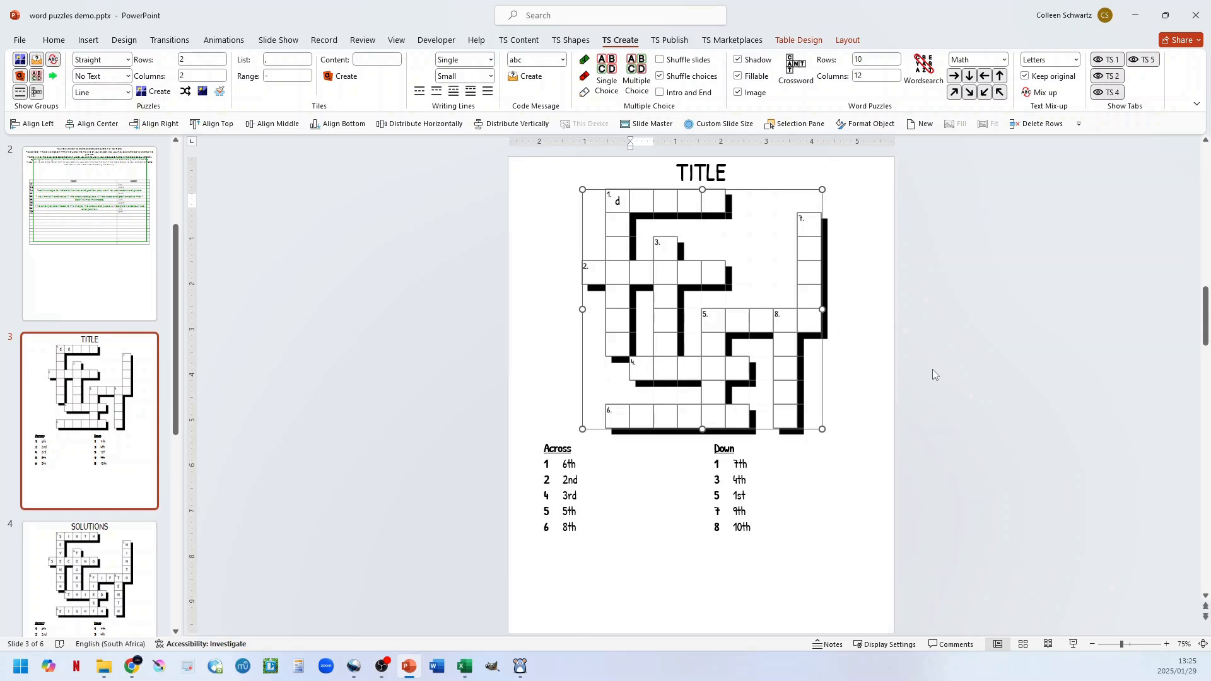
pyautogui.hotkey('ctrl', 'z')
pyautogui.hotkey('ctrl', 'z')
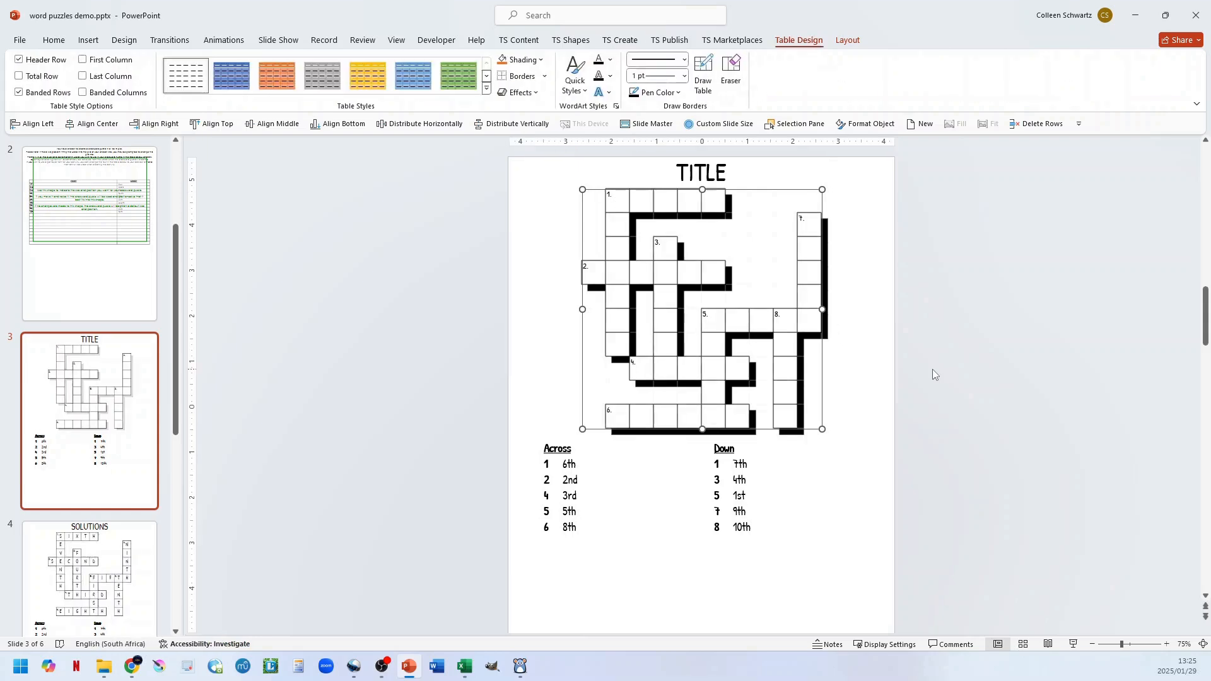
# - Try moving the shadowed crossword table on slide 3 down toward the slide's left edge and undo the move
pyautogui.click(451, 251)
pyautogui.click(627, 190)
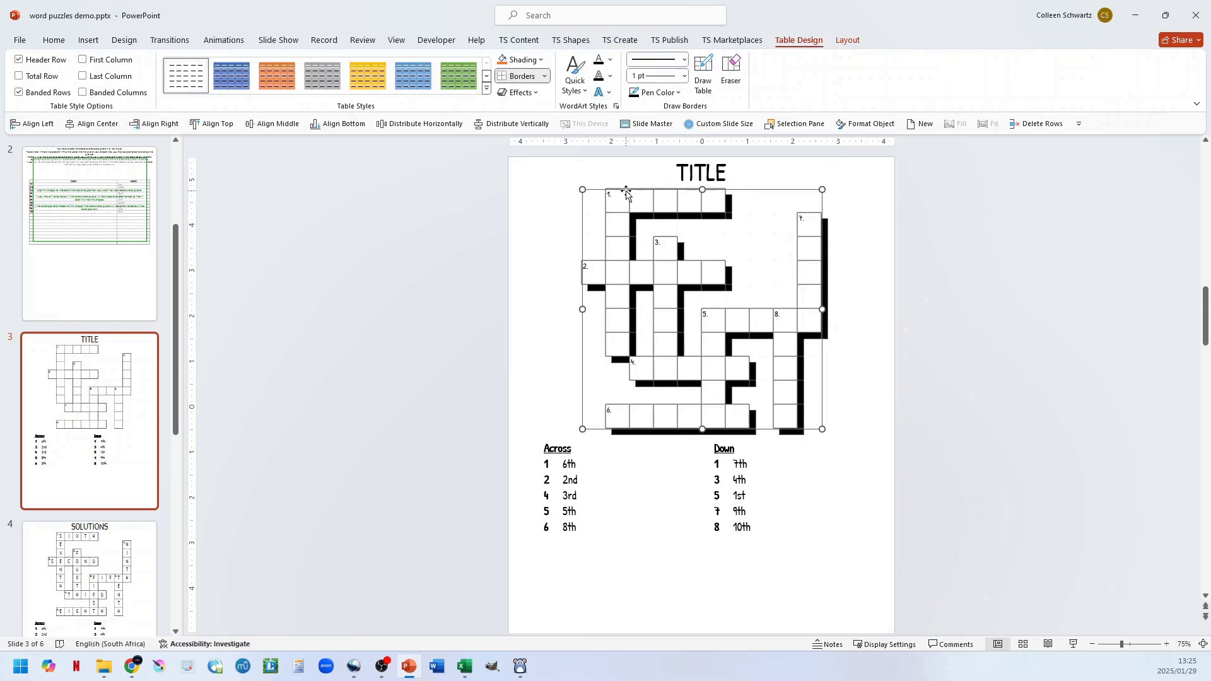
pyautogui.press('Escape')
pyautogui.click(628, 191)
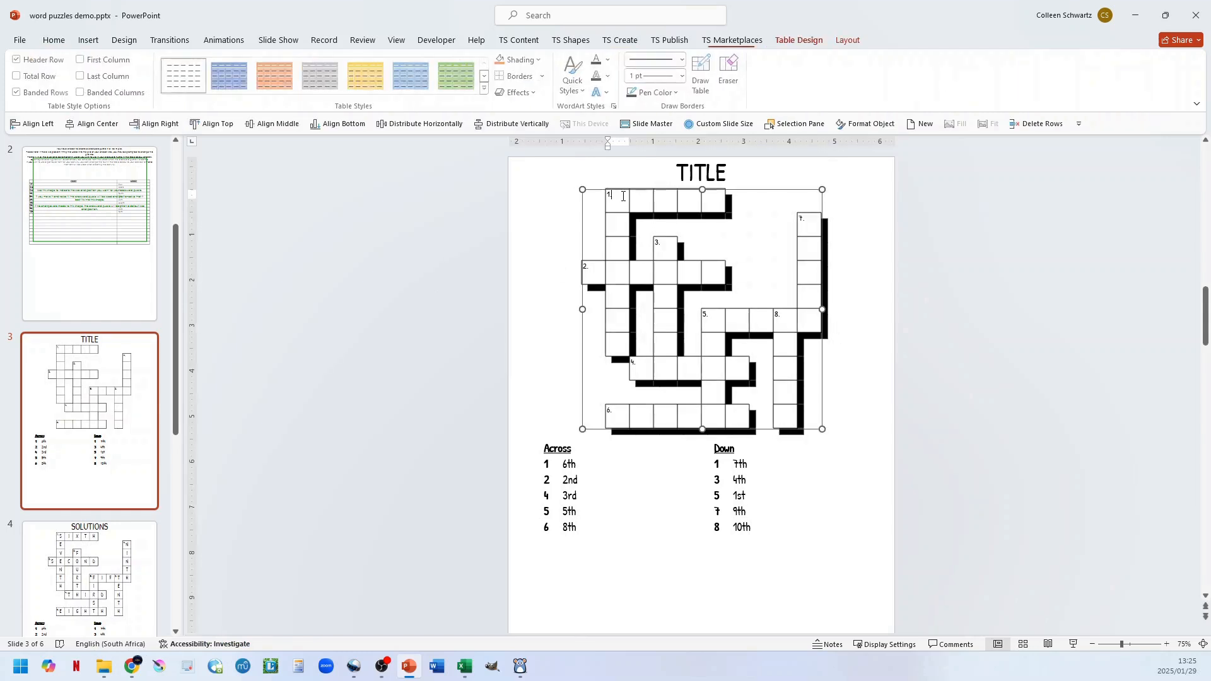
pyautogui.moveTo(629, 191); pyautogui.dragTo(578, 196)
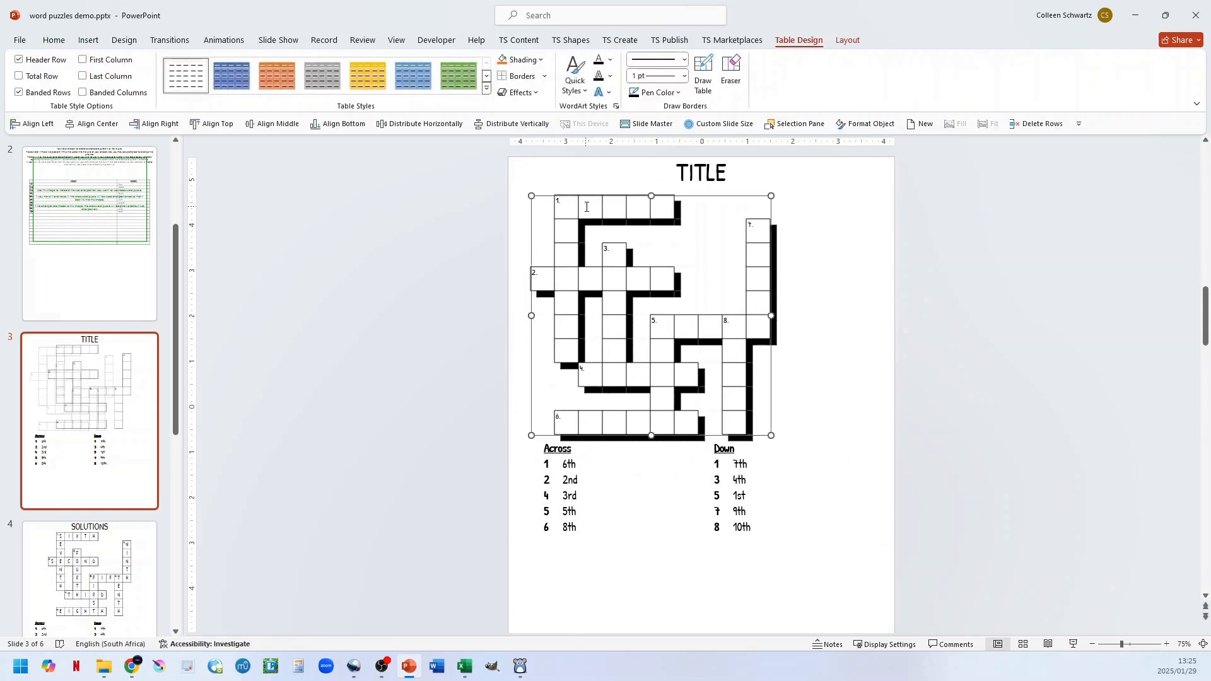
pyautogui.hotkey('ctrl', 'z')
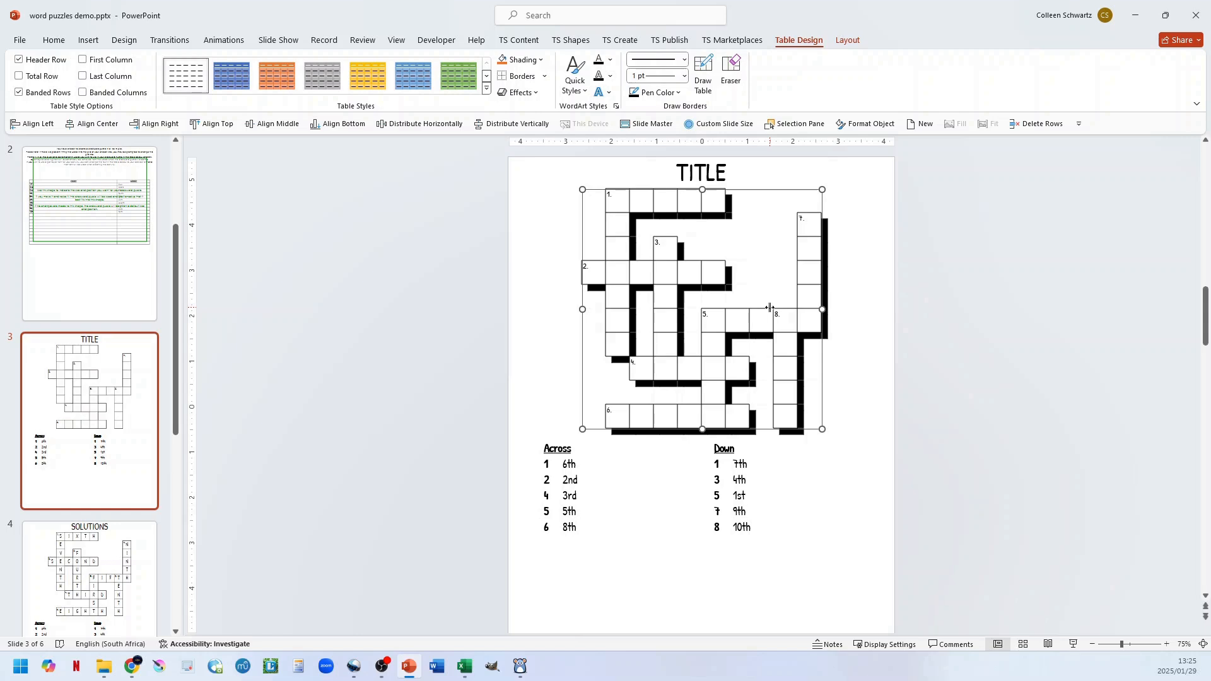
# - Bring up the word puzzle creation tools and go to the last solutions slide, slide 6
pyautogui.click(116, 246)
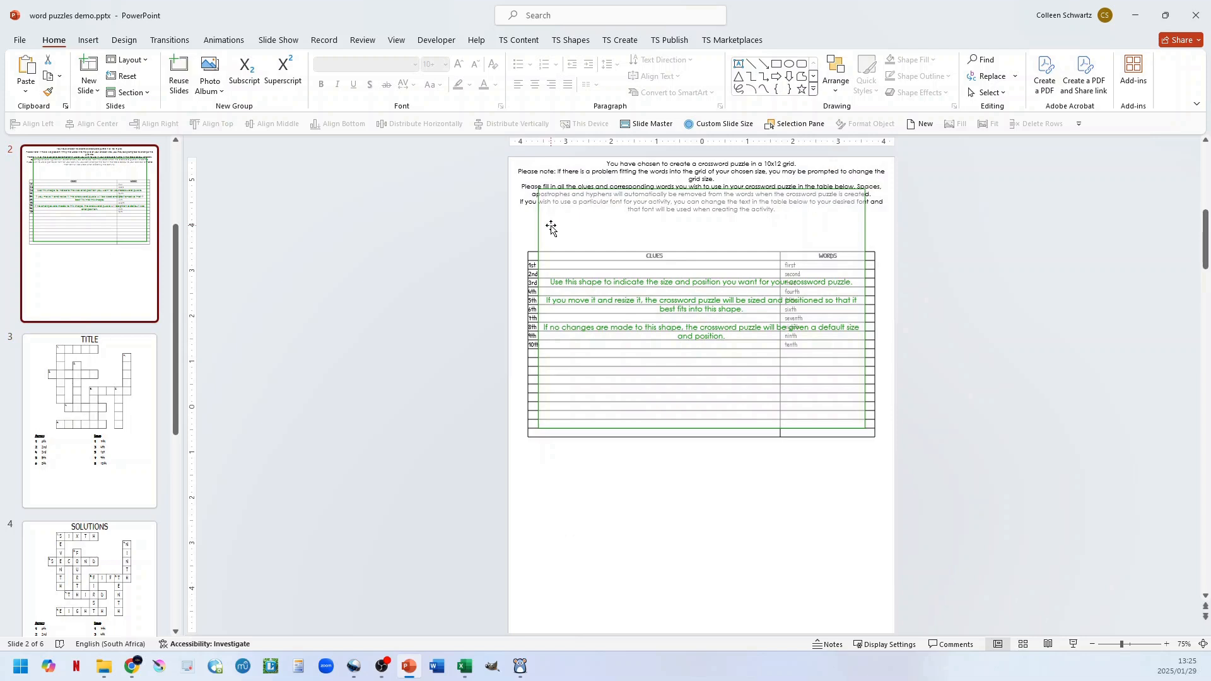
pyautogui.click(627, 42)
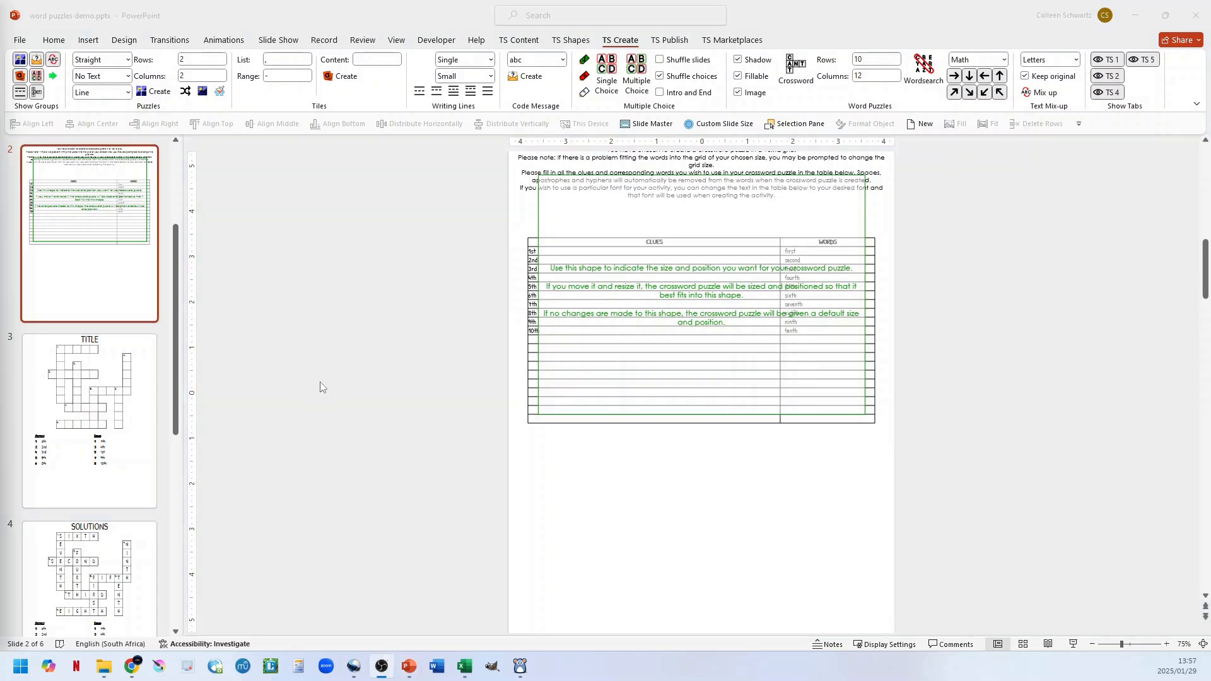
pyautogui.click(320, 386)
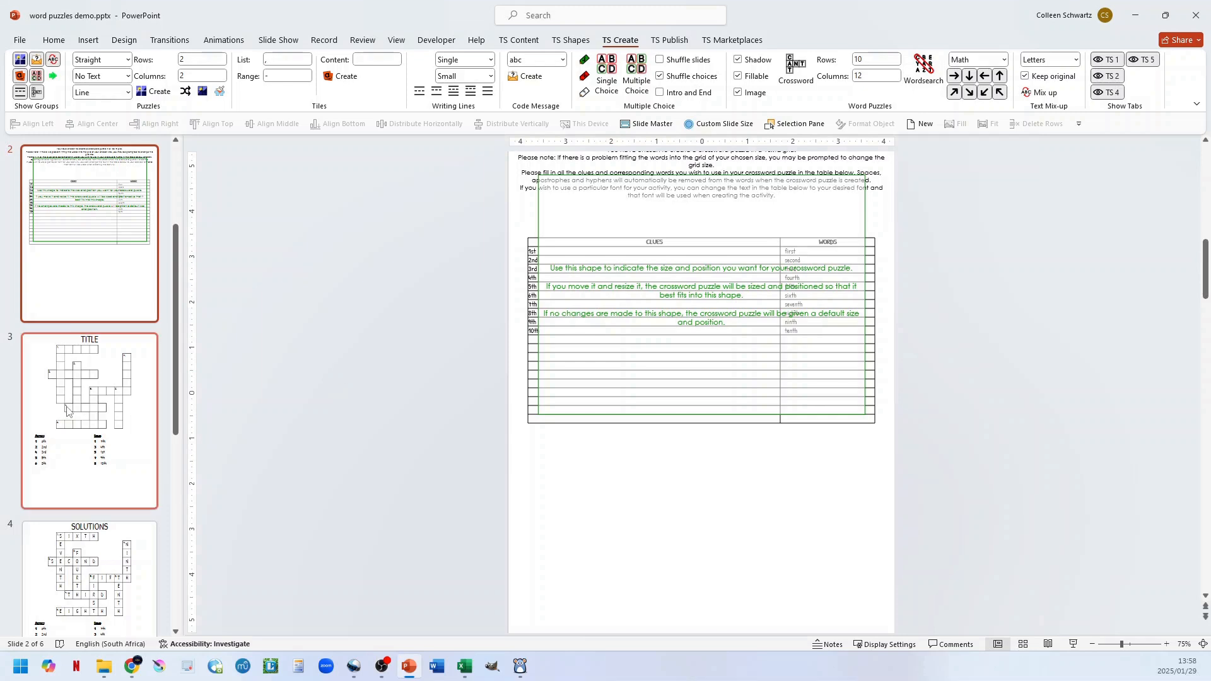
pyautogui.scroll(-5, 69, 406)
pyautogui.click(83, 512)
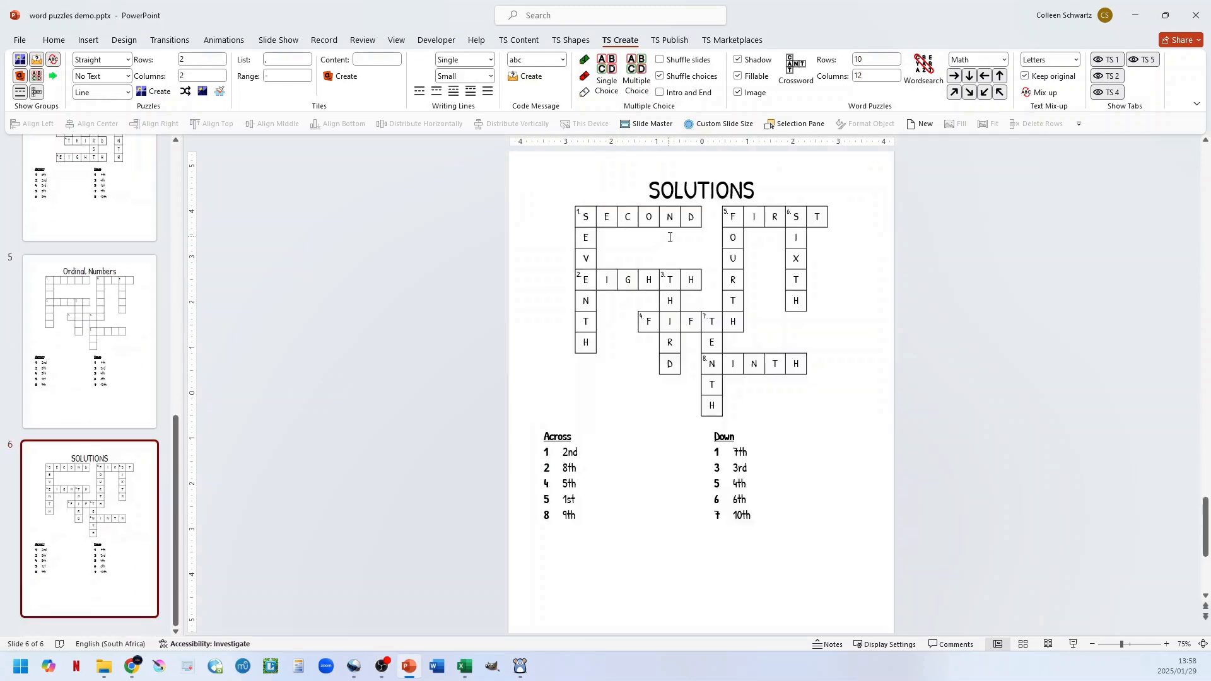
pyautogui.click(917, 84)
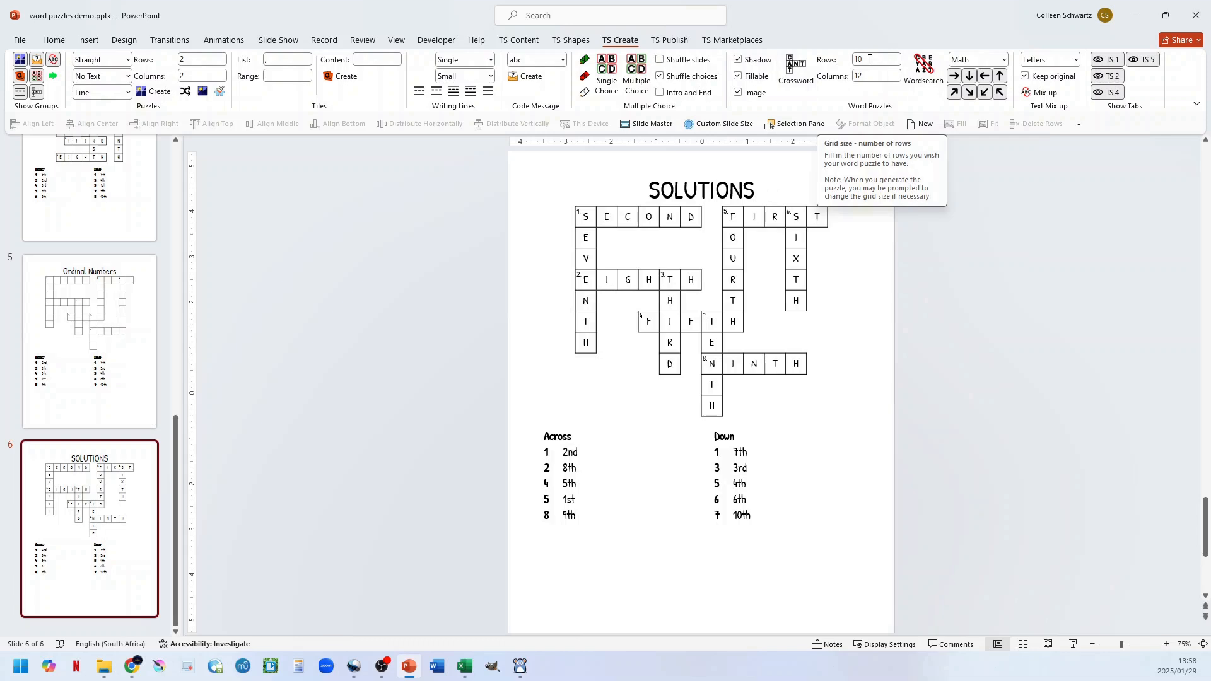
# - Set the word puzzle grid to 8 rows and 12 columns and the wordsearch letters to uppercase ABC
pyautogui.doubleClick(870, 58)
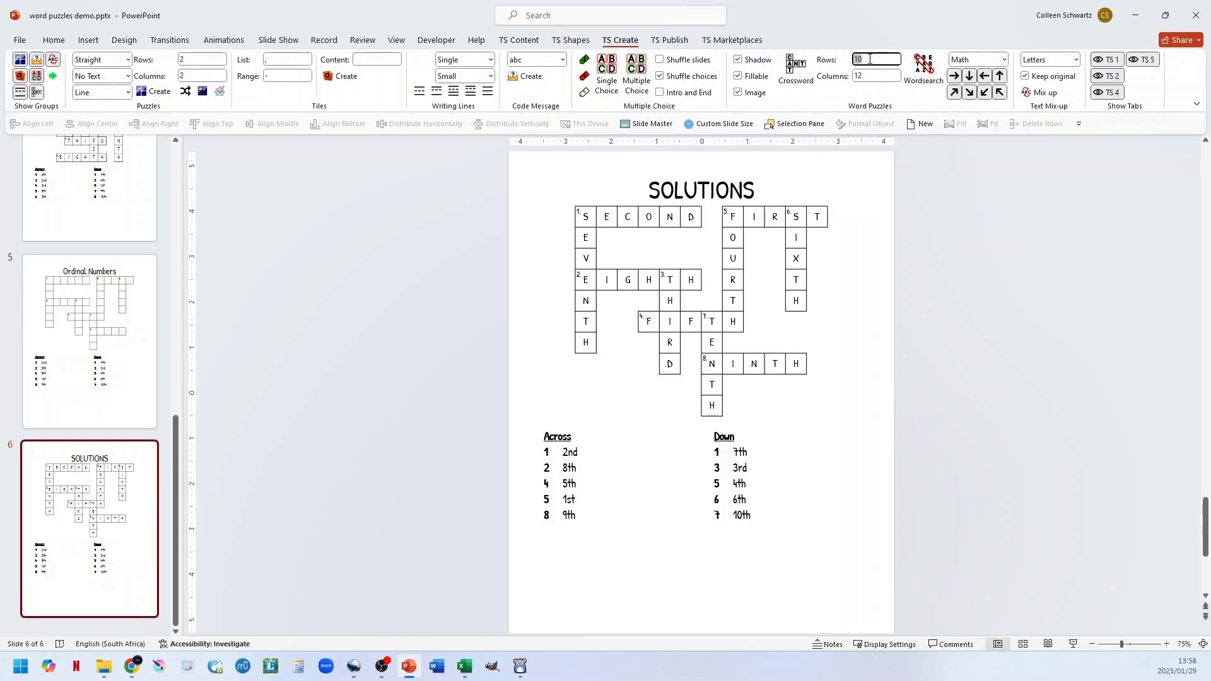
pyautogui.write('8')
pyautogui.press('Tab')
pyautogui.write('12')
pyautogui.click(1002, 61)
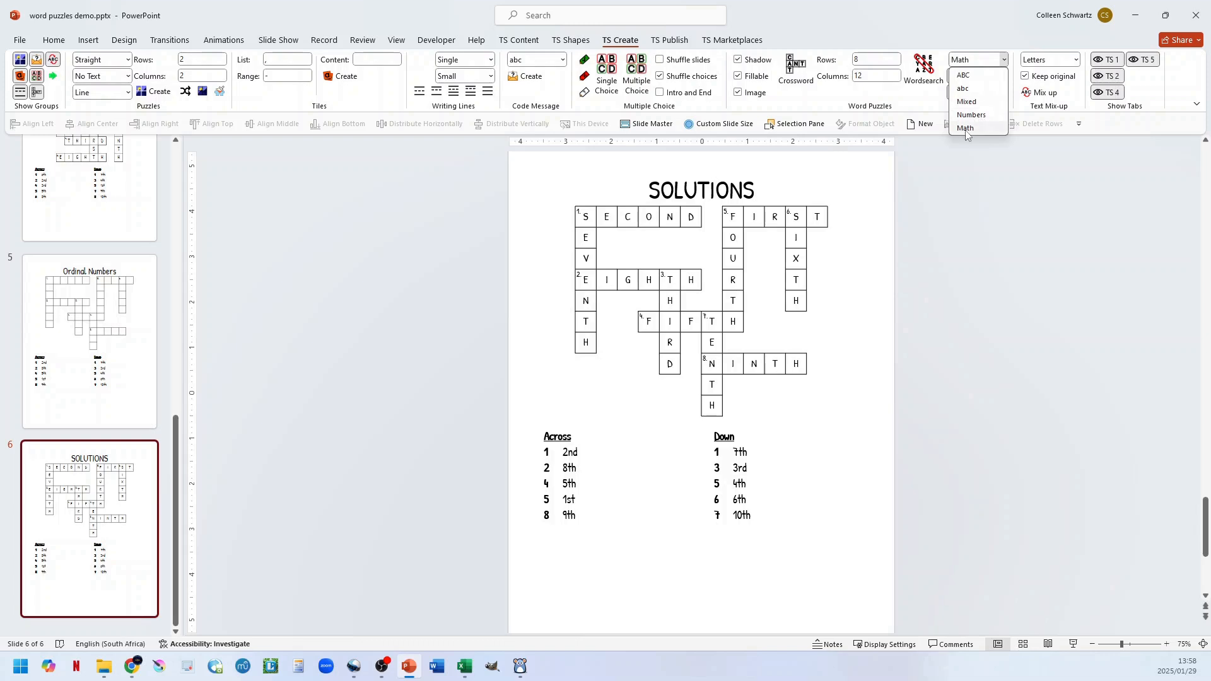
pyautogui.click(970, 76)
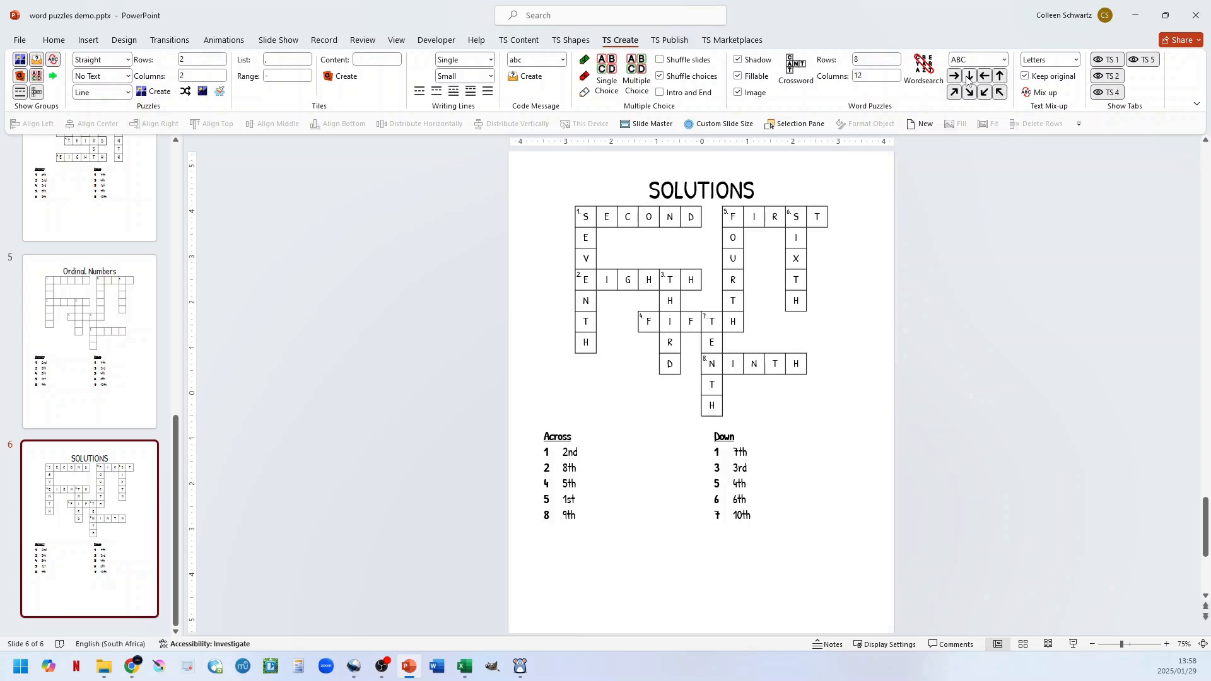
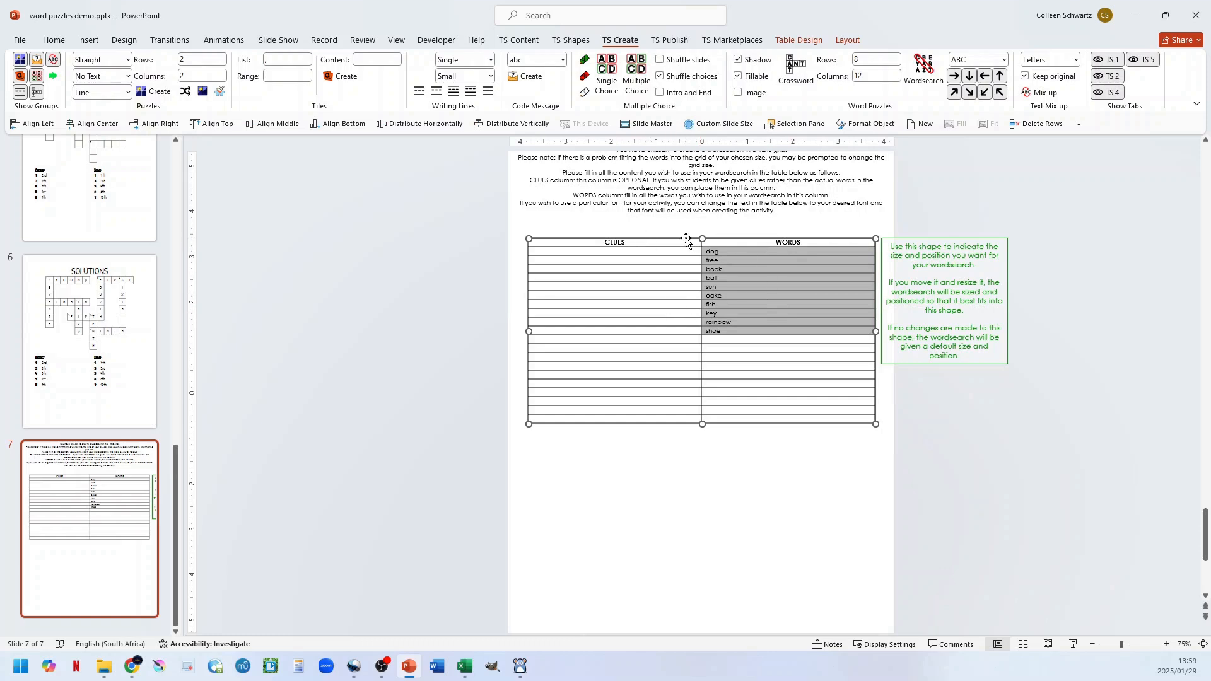
# - Generate the wordsearch from the word table with the hidden message "congratulations you got it" and view its solutions slide
pyautogui.click(686, 240)
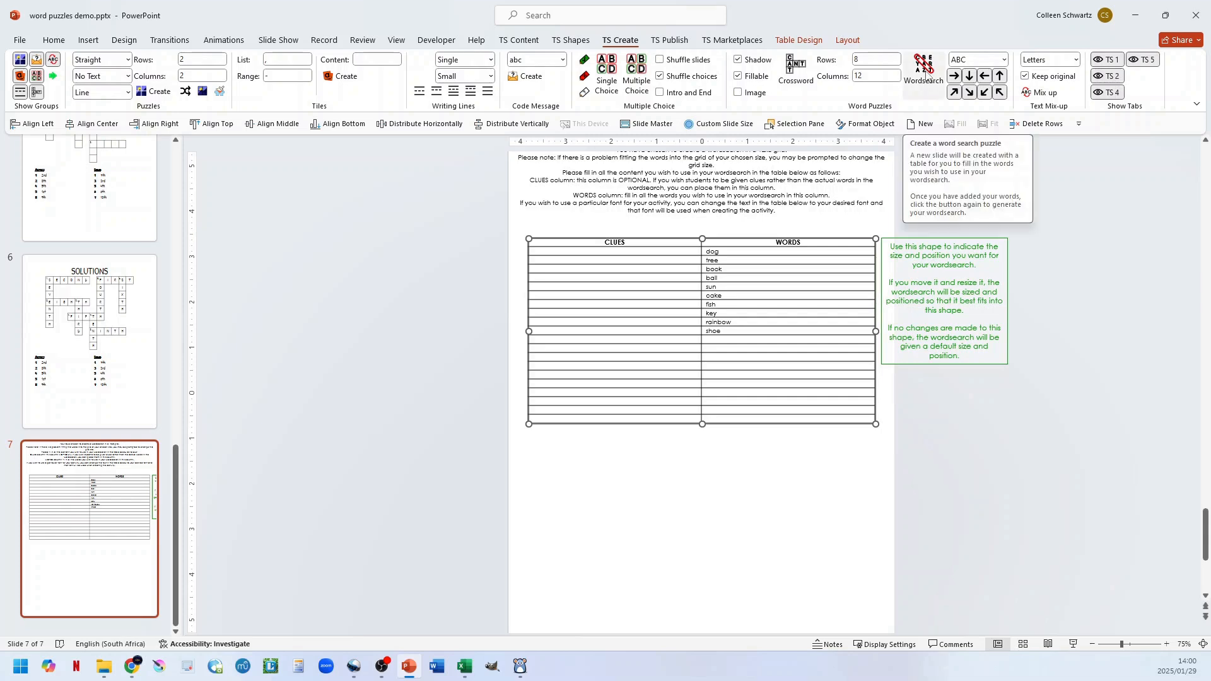
pyautogui.click(924, 70)
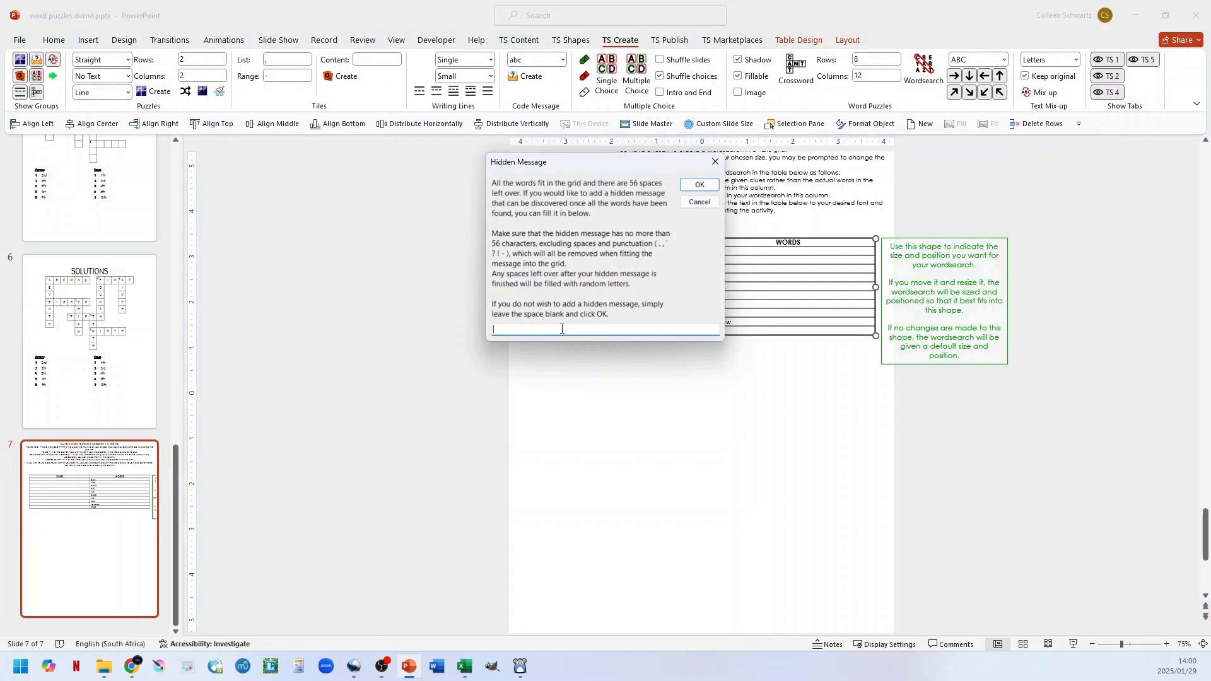
pyautogui.write('congratulations you got it')
pyautogui.press('Return')
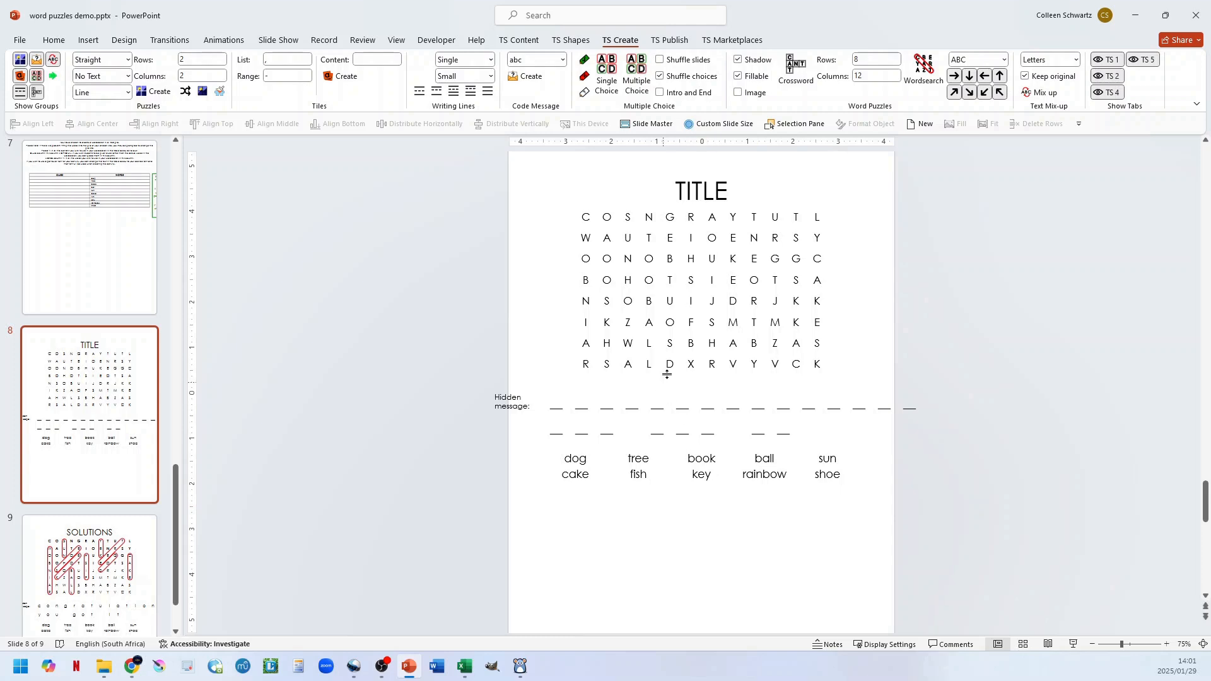
pyautogui.click(95, 568)
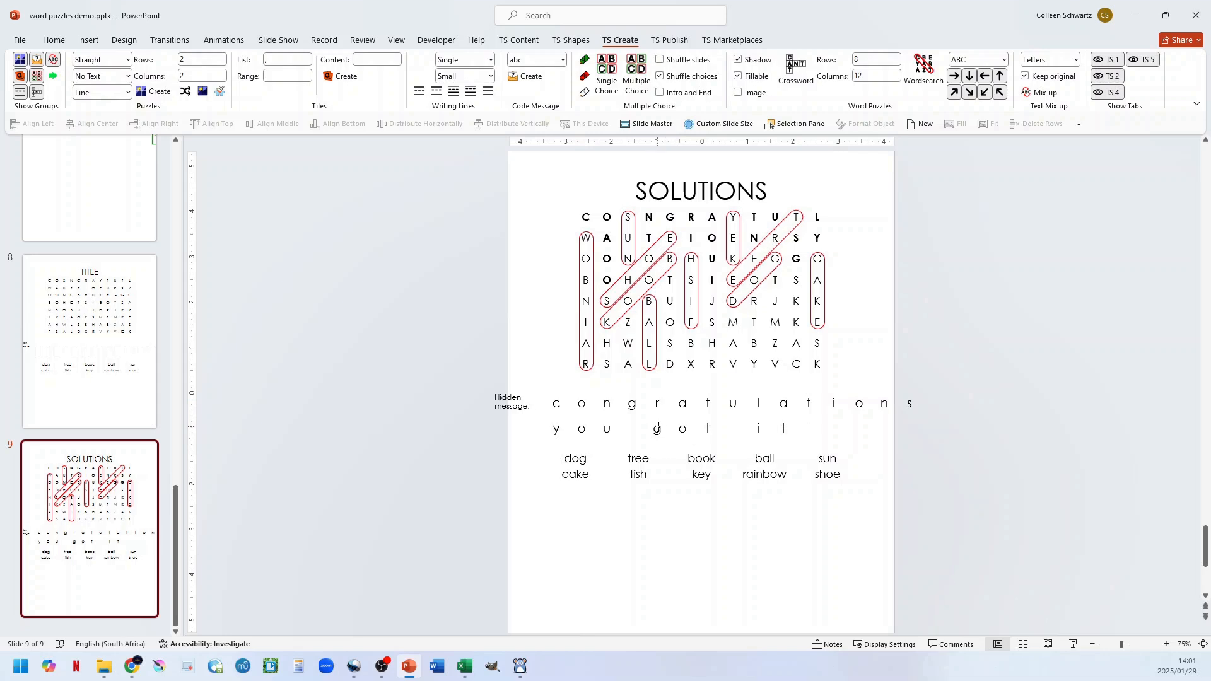
# - Generate a lowercase abc wordsearch from the same word table without a hidden message and view its solutions slide
pyautogui.click(107, 212)
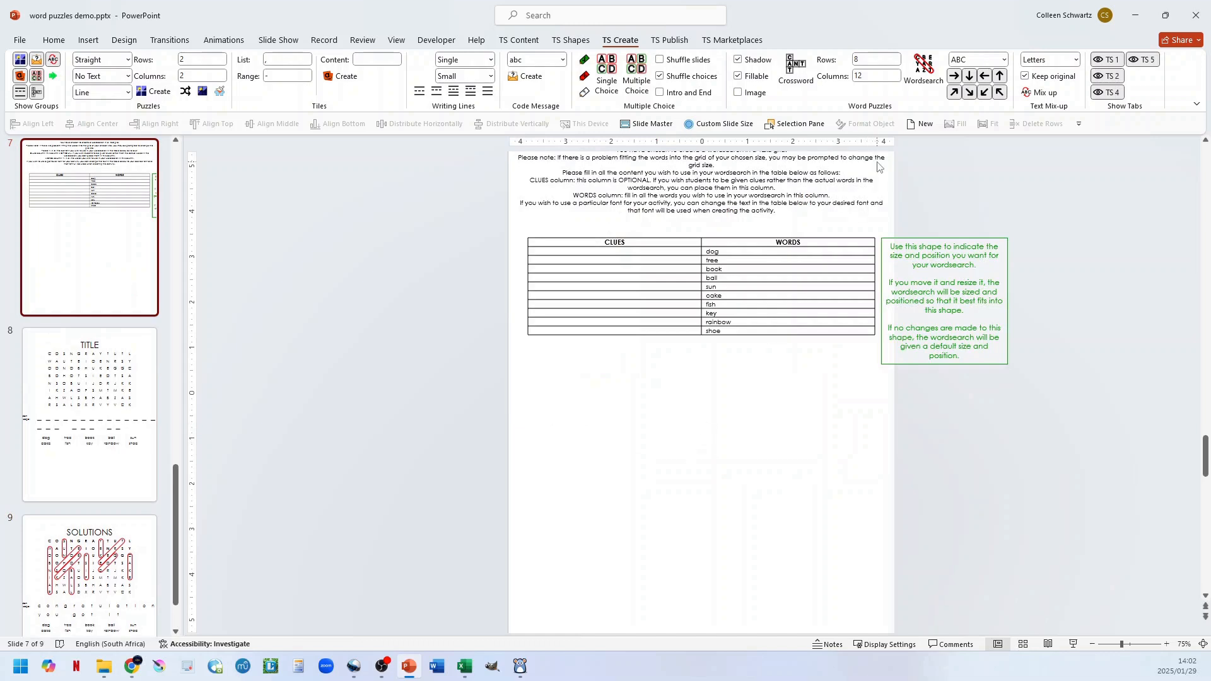
pyautogui.click(981, 64)
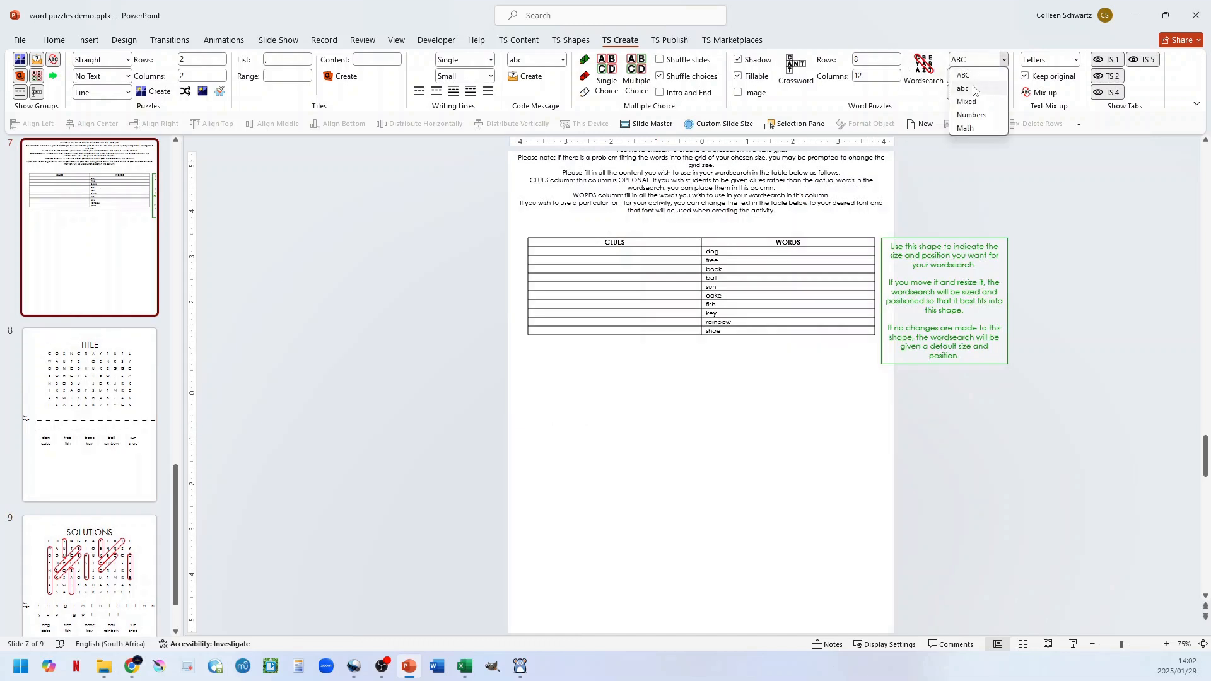
pyautogui.click(971, 92)
pyautogui.click(979, 61)
pyautogui.click(982, 61)
pyautogui.click(982, 61)
pyautogui.click(970, 90)
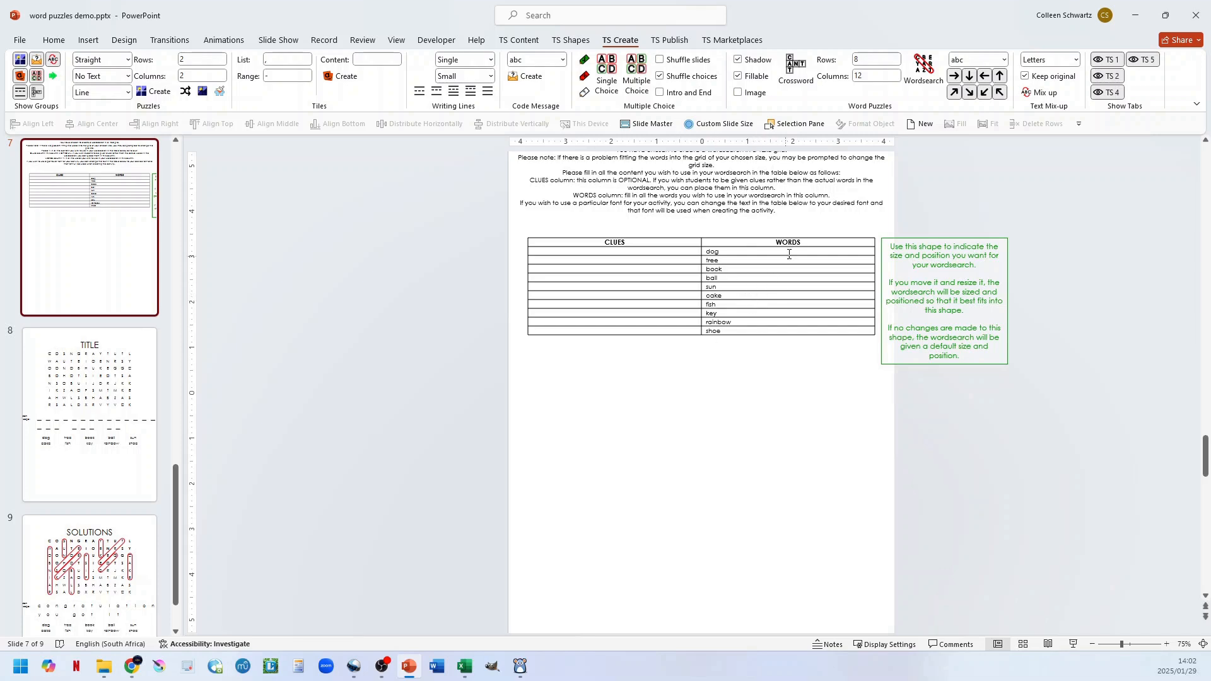
pyautogui.click(924, 72)
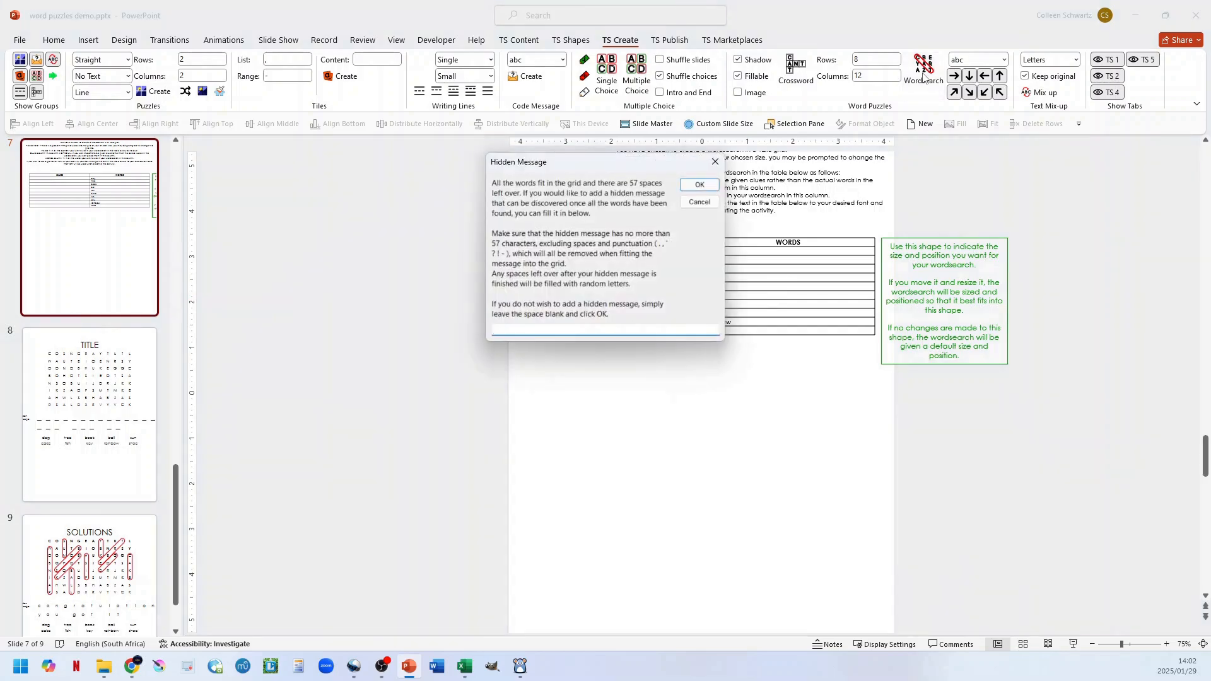
pyautogui.click(700, 185)
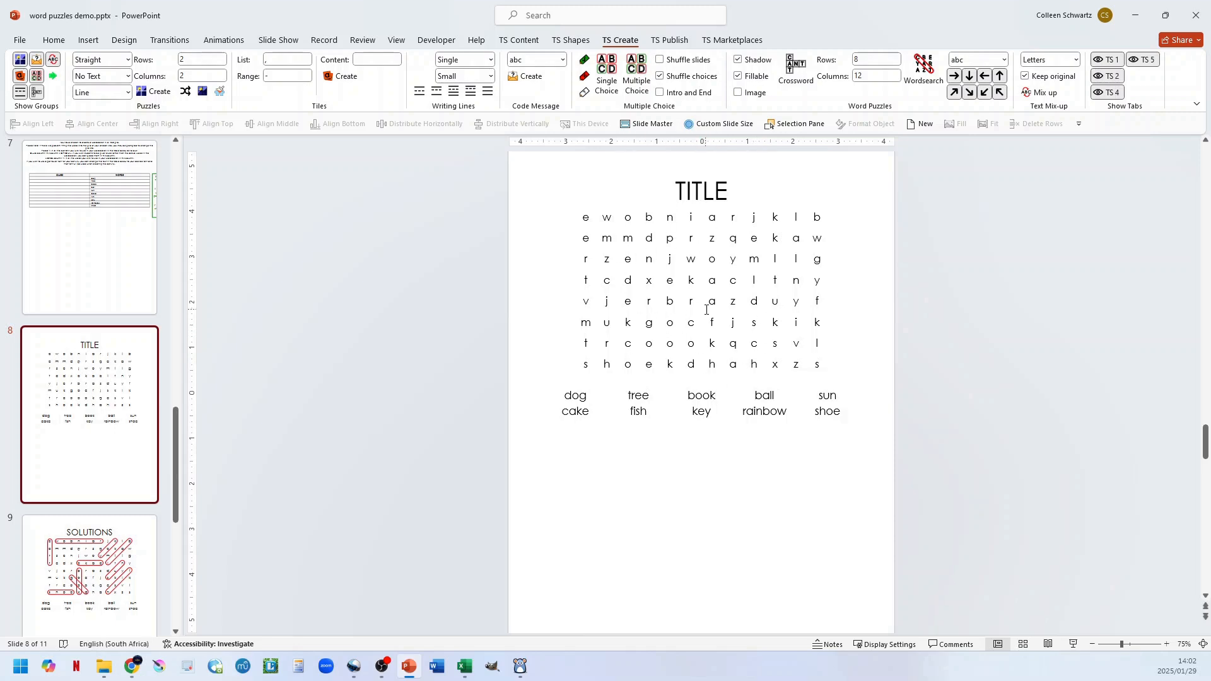
pyautogui.click(160, 552)
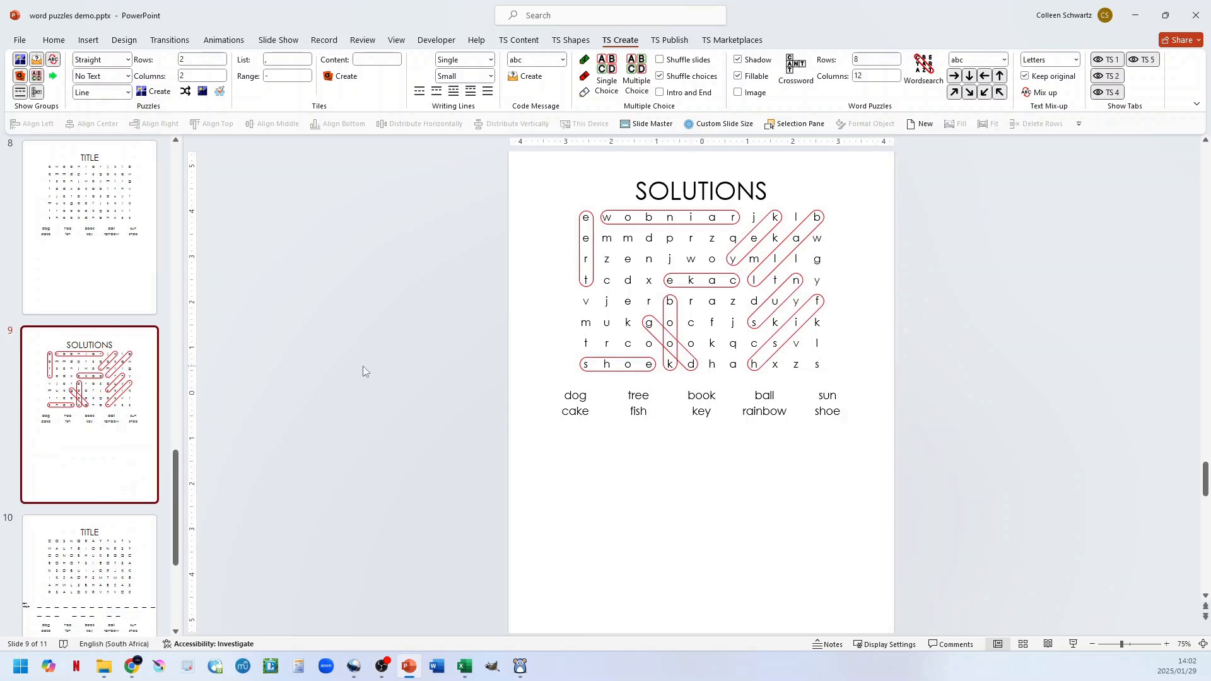
# - Capitalize the first letter of every entry in the wordsearch table's WORDS column, from dog to shoe
pyautogui.scroll(2, 94, 254)
pyautogui.click(93, 254)
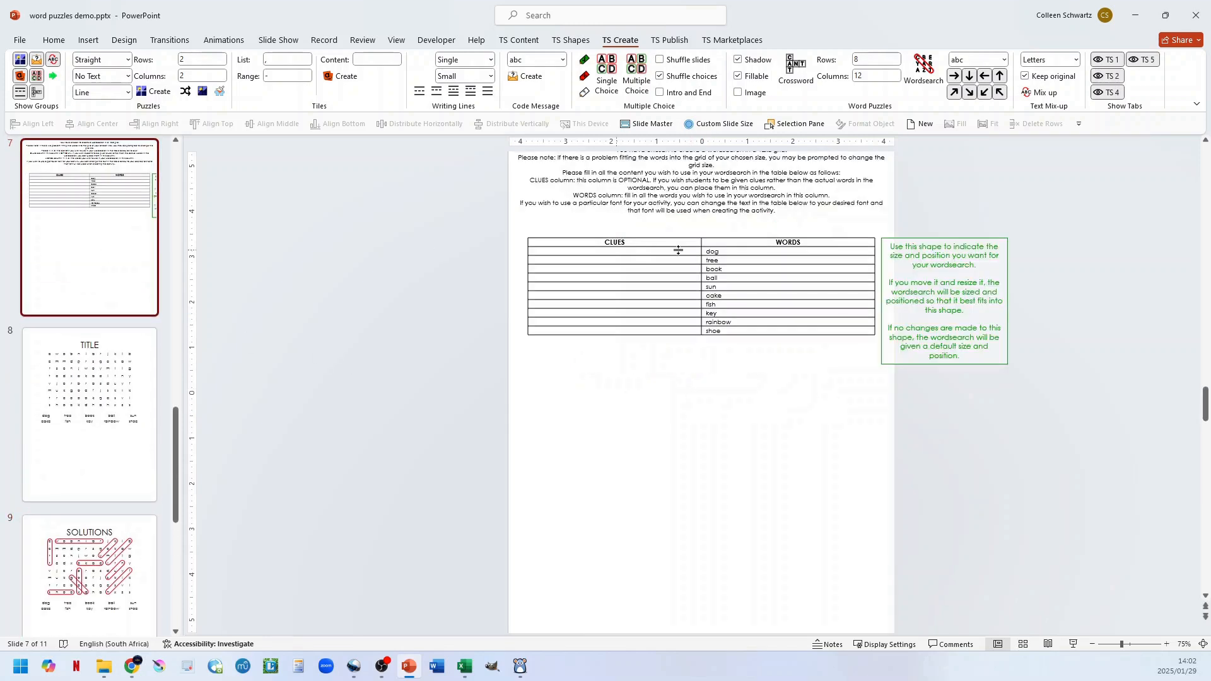
pyautogui.click(975, 60)
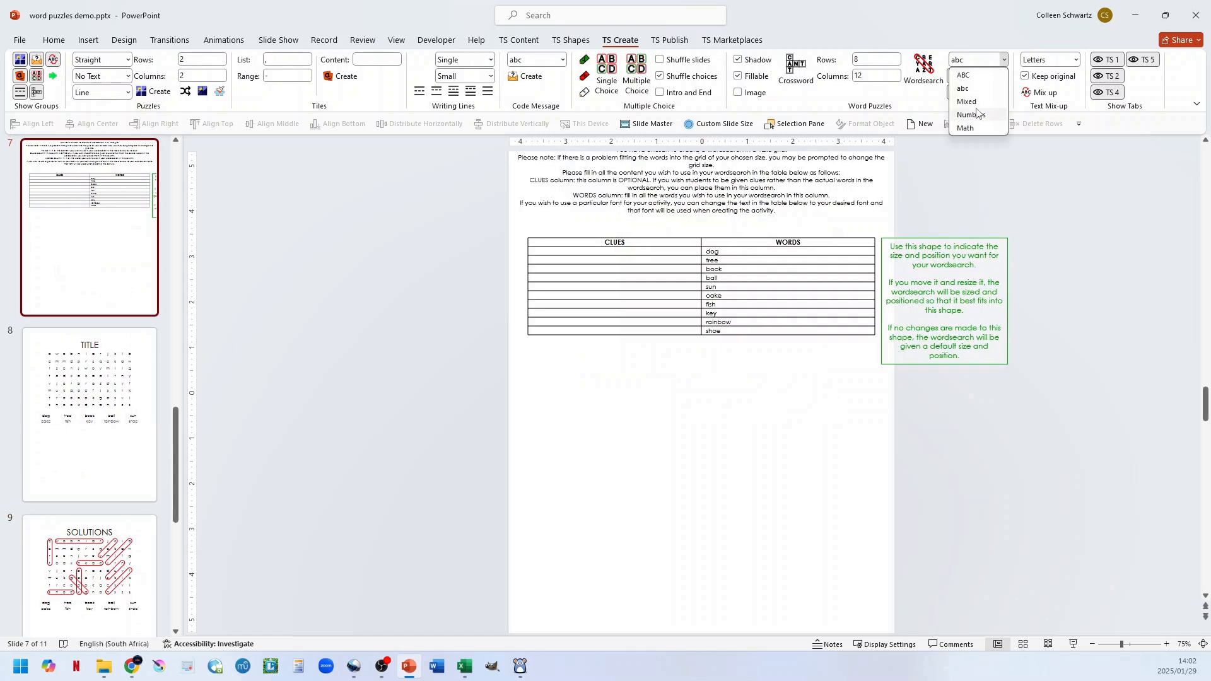
pyautogui.click(771, 254)
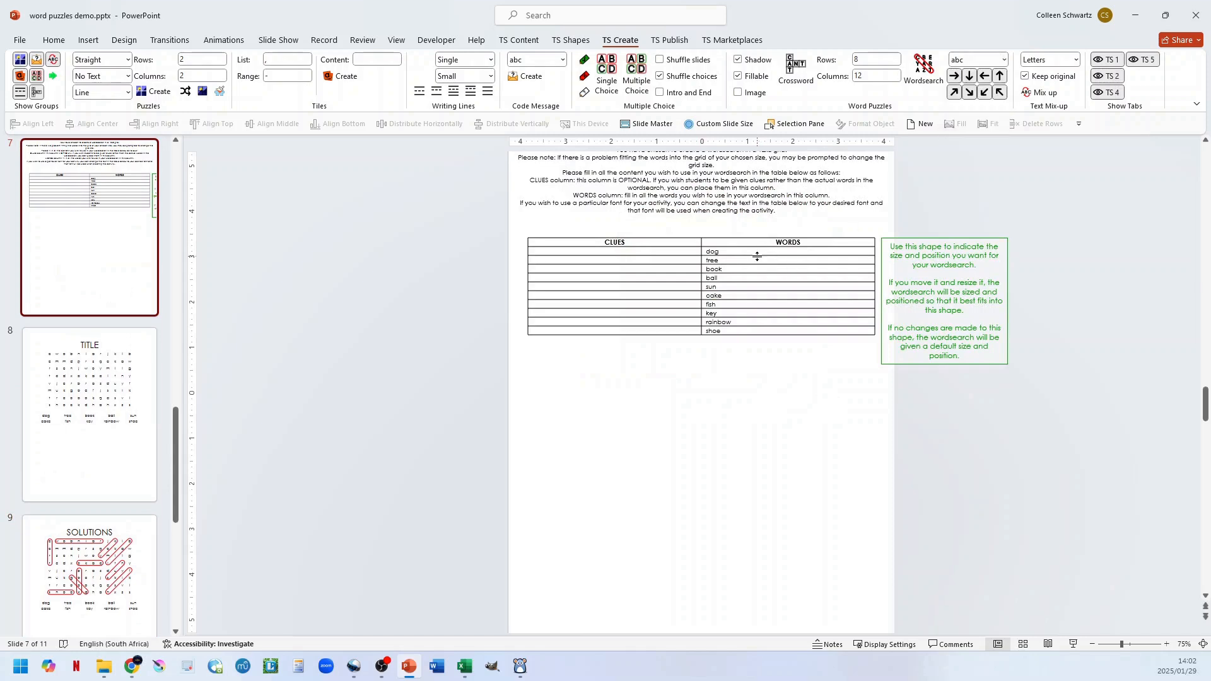
pyautogui.moveTo(760, 252); pyautogui.dragTo(763, 332)
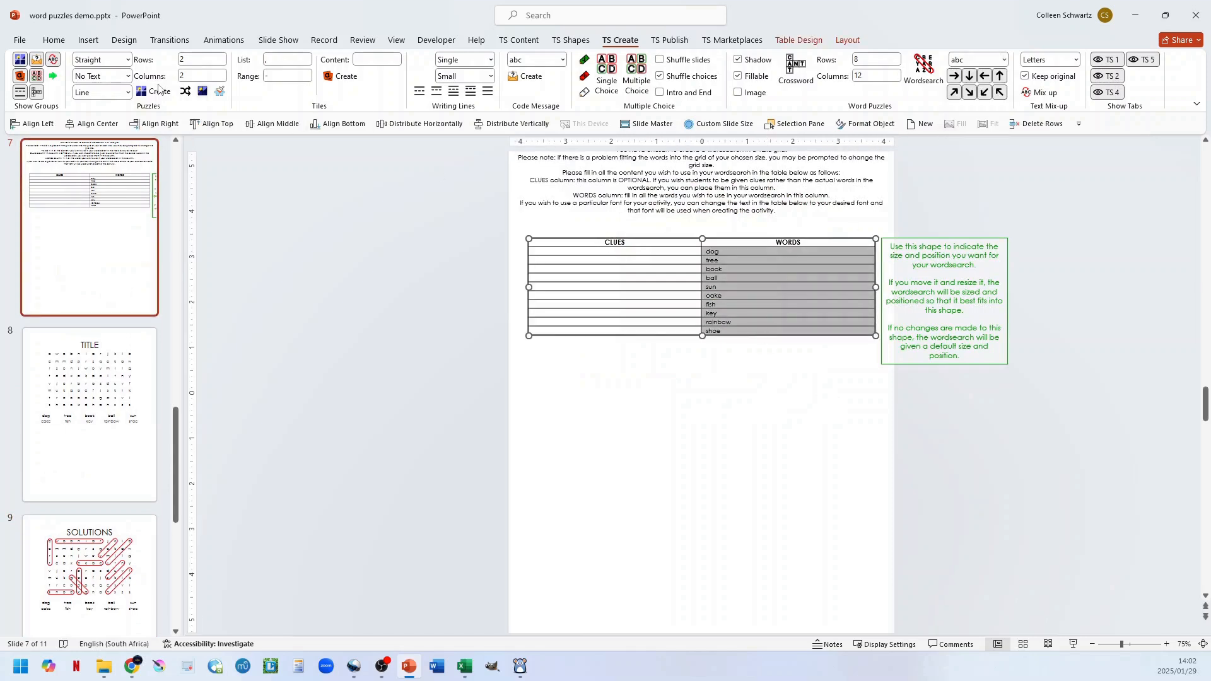
pyautogui.click(53, 40)
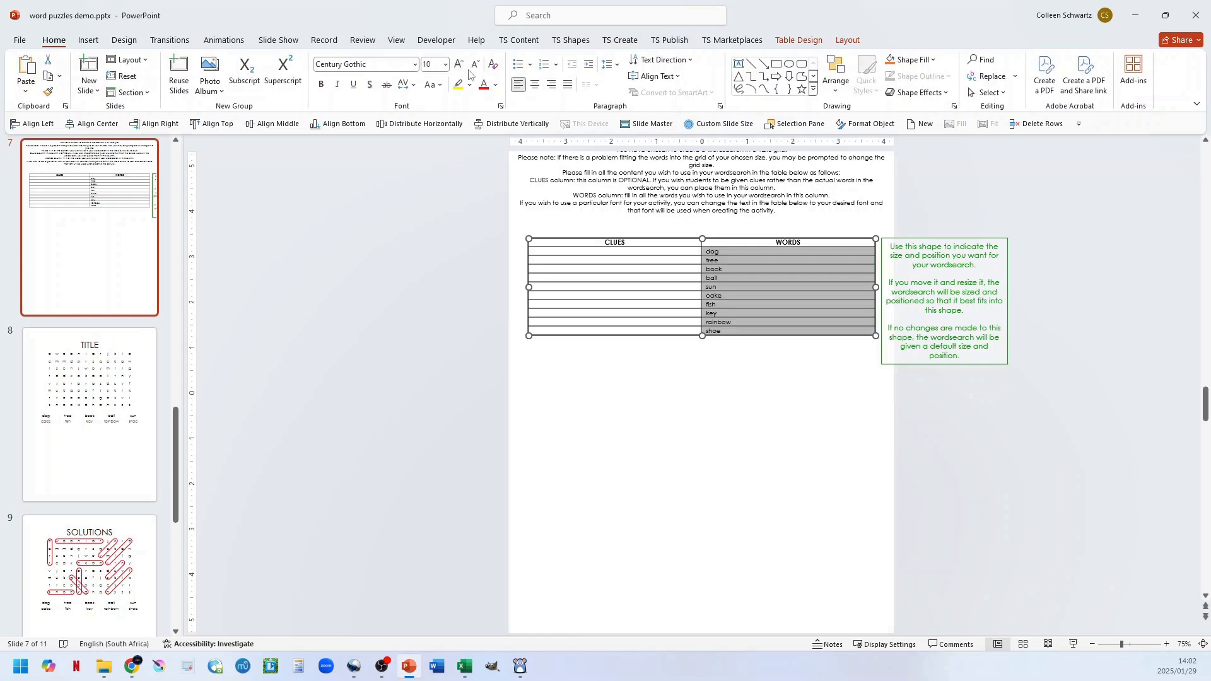
pyautogui.click(432, 84)
pyautogui.click(449, 157)
# - Set the wordsearch letter option to Mixed so the puzzle uses both uppercase and lowercase letters
pyautogui.click(631, 40)
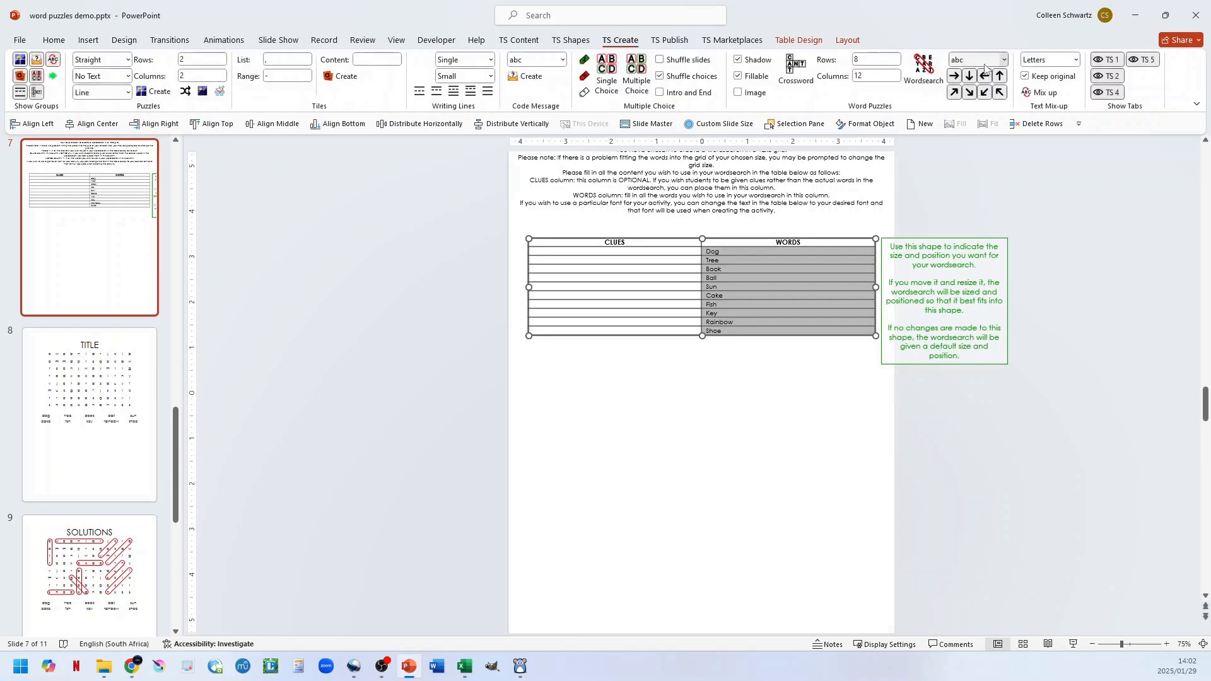
pyautogui.click(978, 62)
pyautogui.click(975, 102)
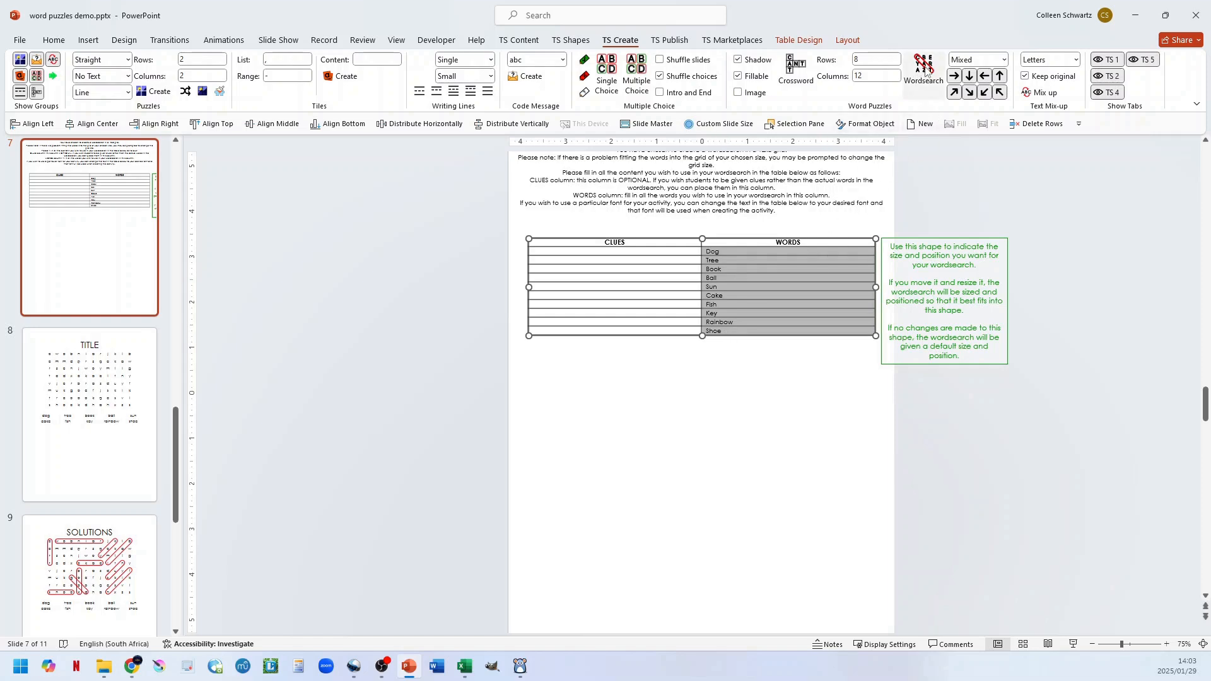
# - Move the green size guide shape over the word table, enlarge it to nearly the slide's width and centre it
pyautogui.click(924, 239)
pyautogui.moveTo(924, 238); pyautogui.dragTo(574, 161)
pyautogui.moveTo(665, 299); pyautogui.dragTo(874, 463)
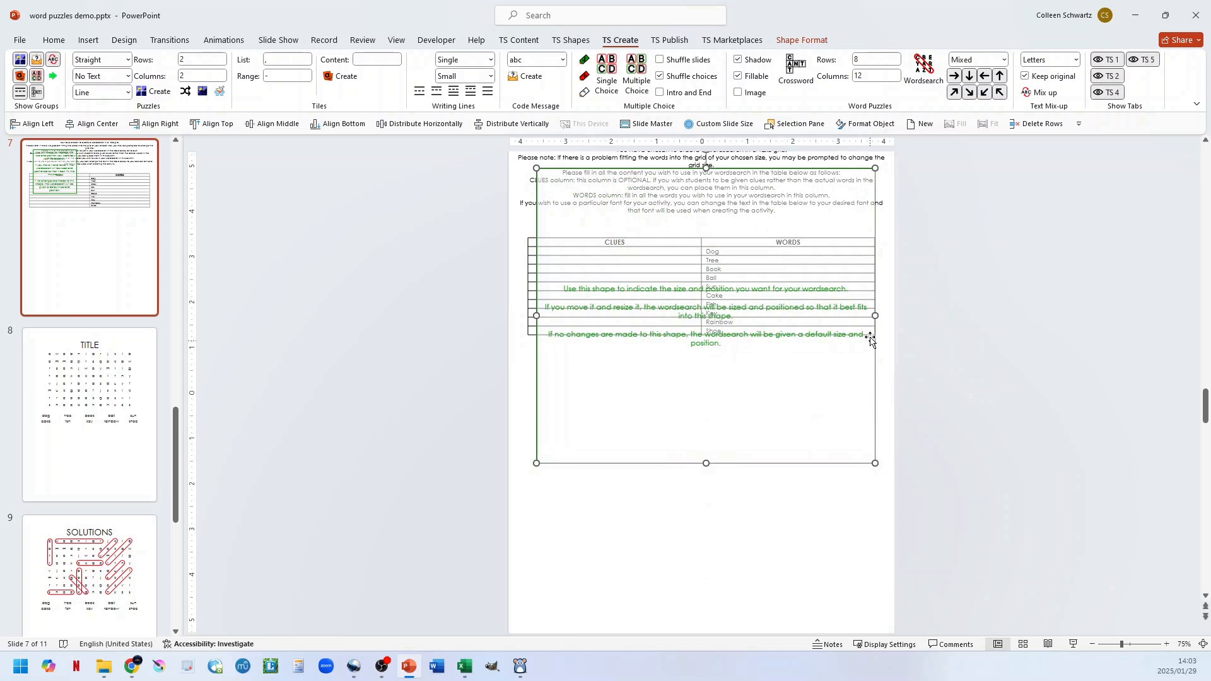
pyautogui.moveTo(870, 345); pyautogui.dragTo(871, 348)
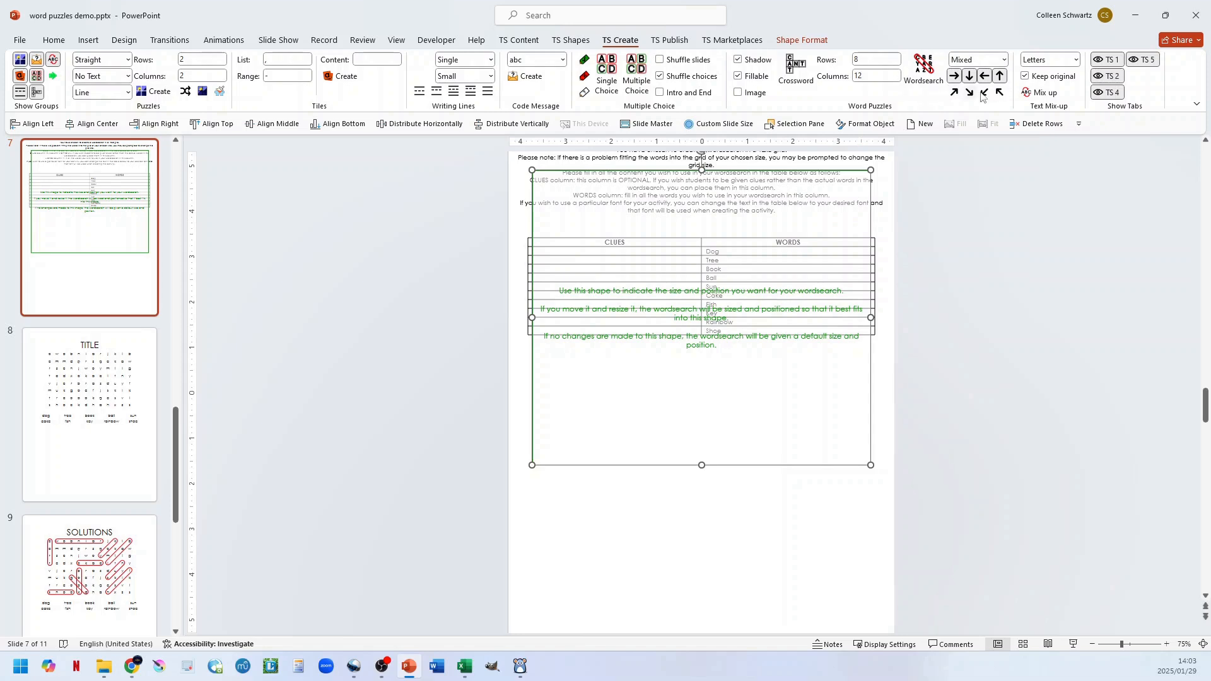
# - Generate the mixed-case wordsearch with diagonal directions off and no hidden message, and view its solutions slide
pyautogui.click(925, 72)
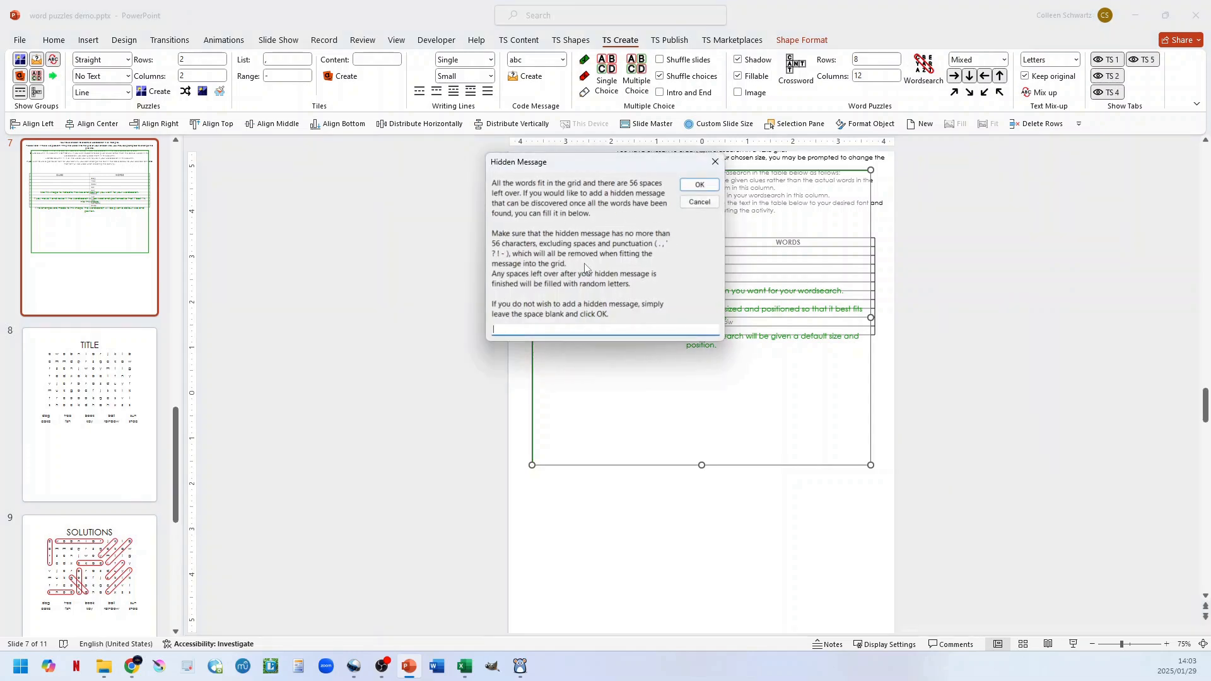
pyautogui.click(699, 185)
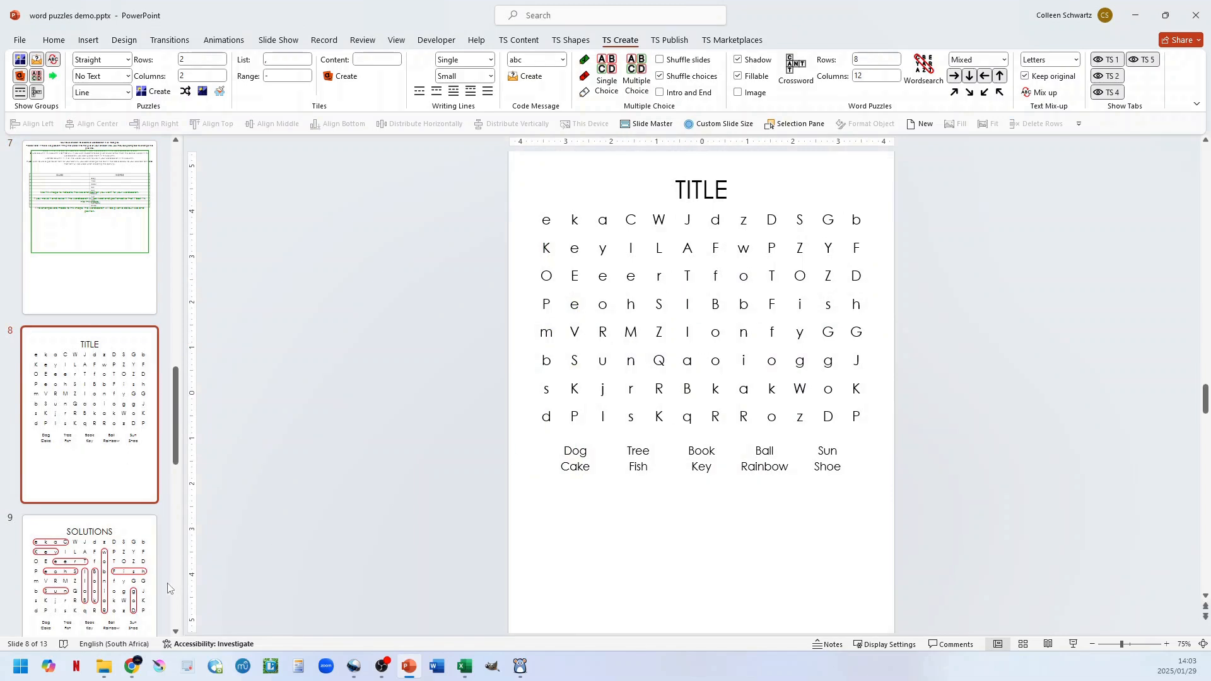
pyautogui.click(119, 567)
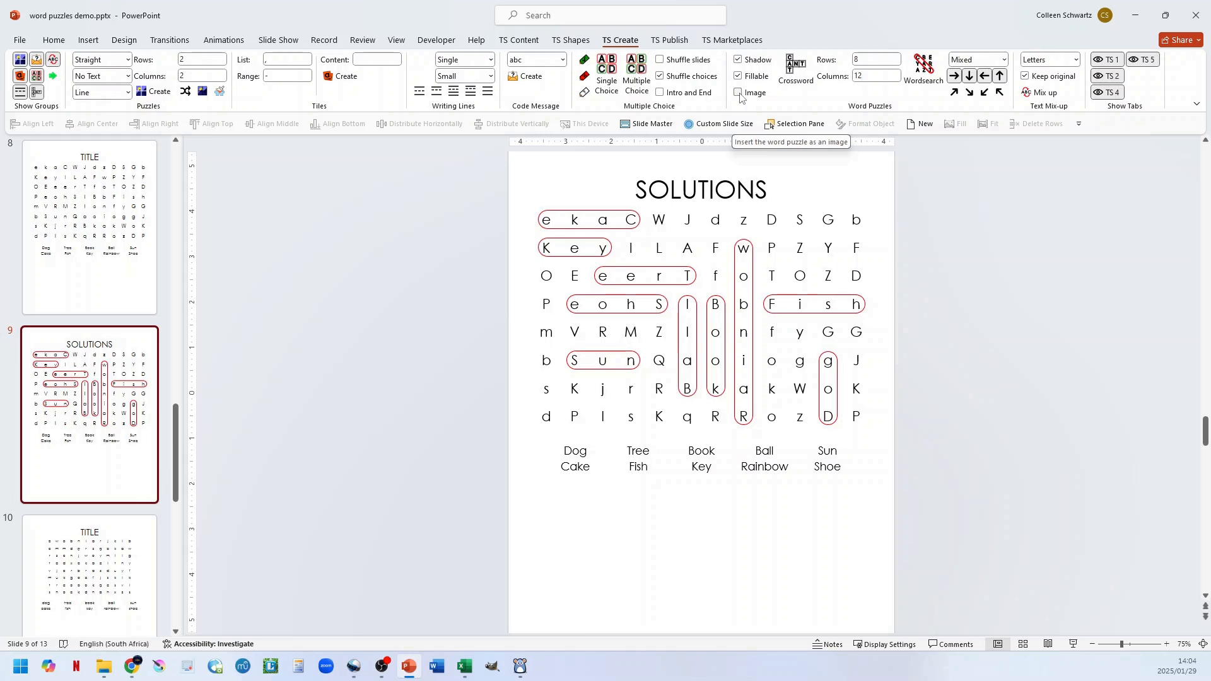
# - Return to the wordsearch input table slide and move the green size guide shape off the table, beside the slide
pyautogui.scroll(4, 75, 400)
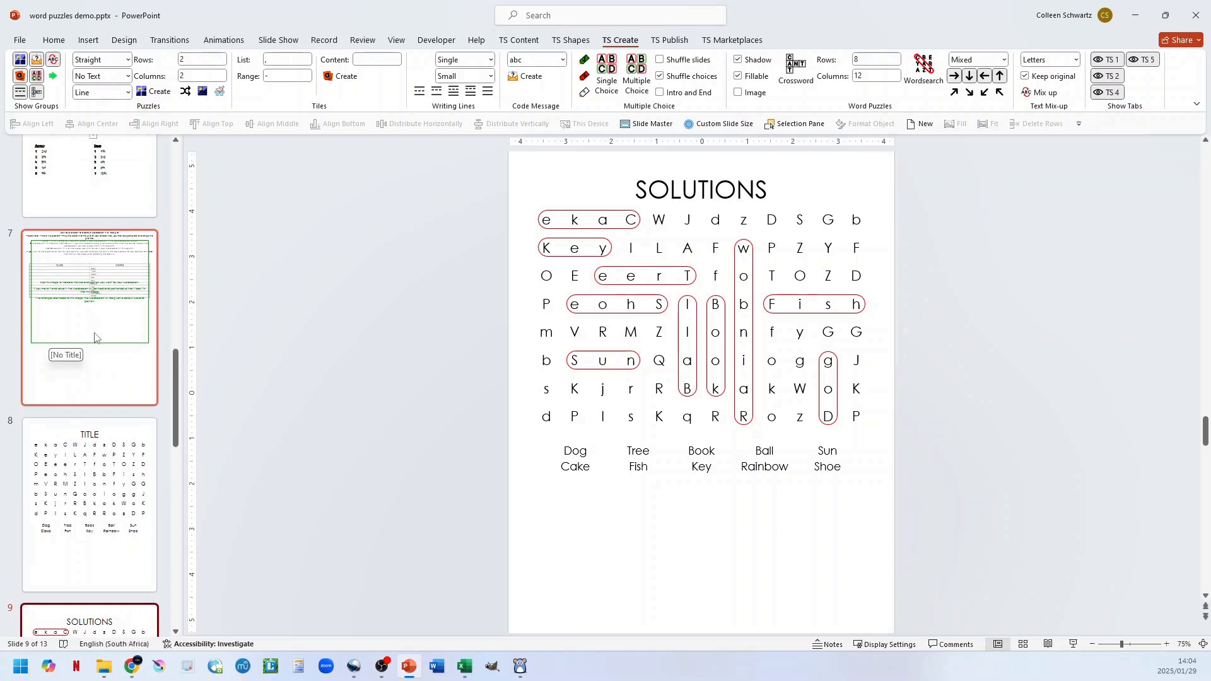
pyautogui.click(117, 325)
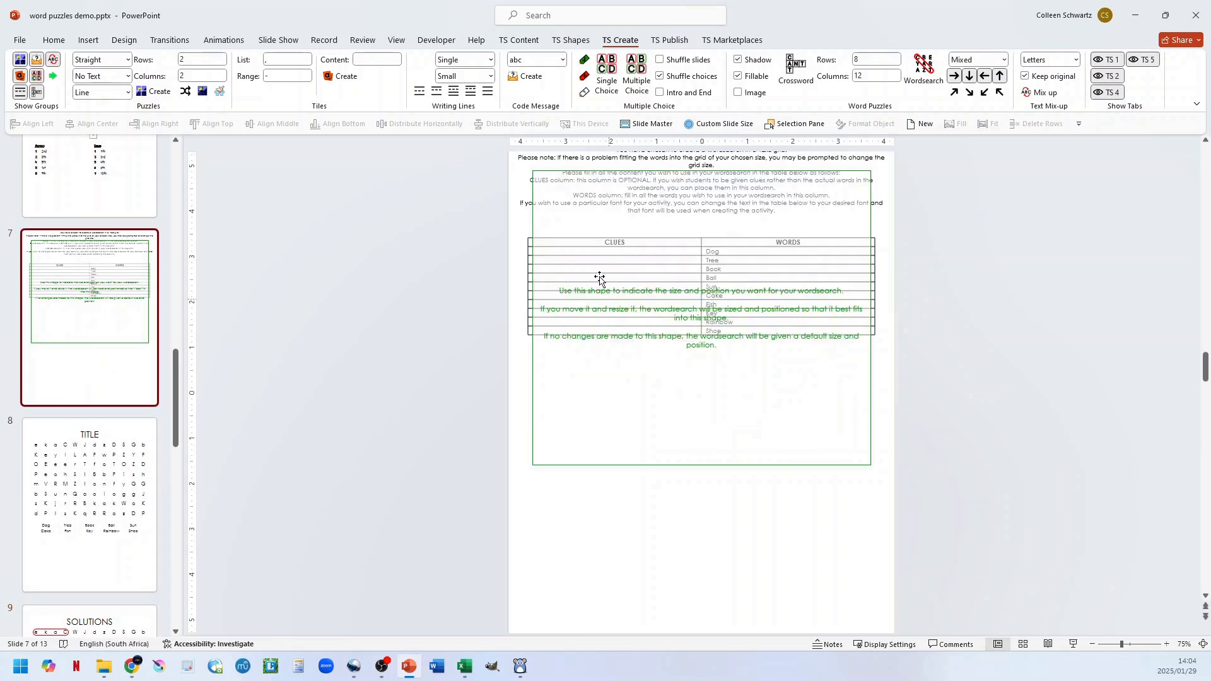
pyautogui.moveTo(561, 169); pyautogui.dragTo(920, 182)
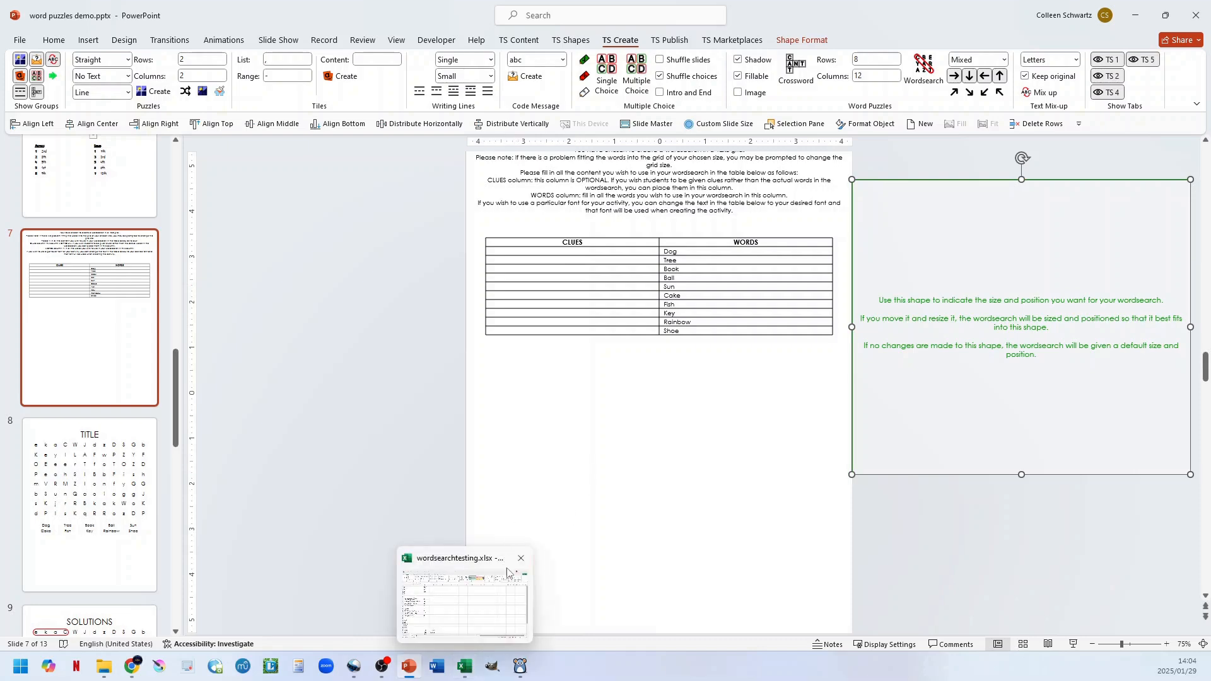
# - Copy the ten clue sentences in A15:A24 of wordsearchtesting.xlsx in Excel and paste them into the PowerPoint table's CLUES column
pyautogui.click(469, 672)
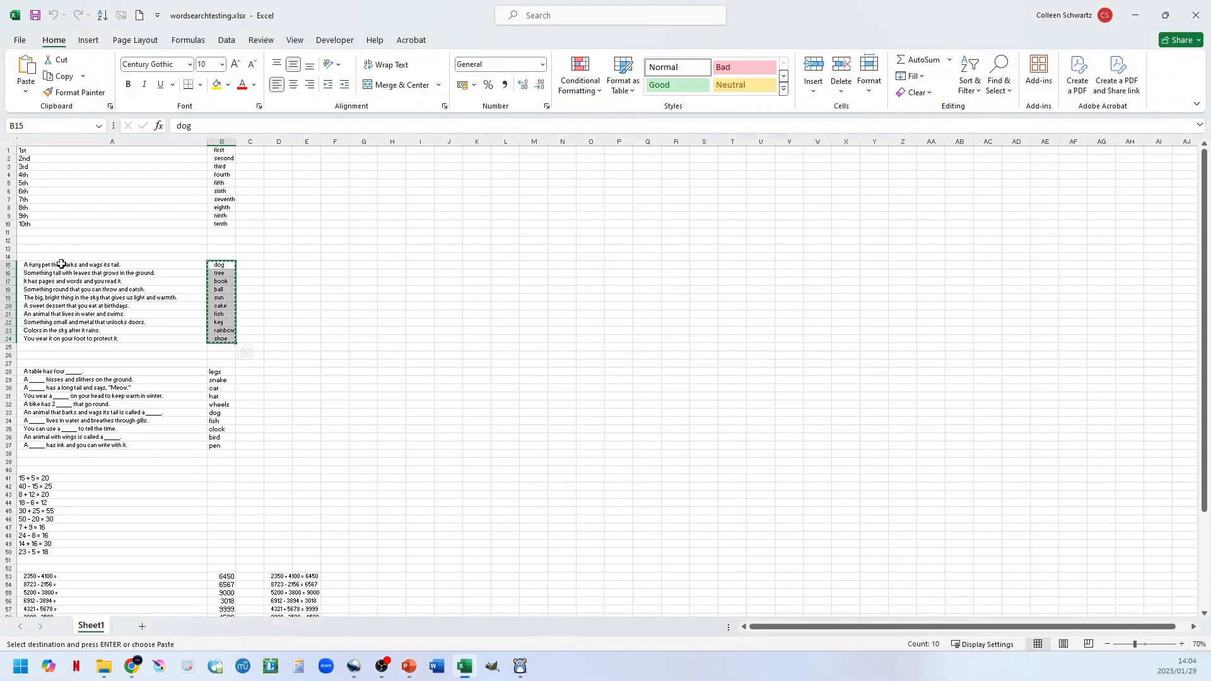
pyautogui.click(167, 268)
pyautogui.moveTo(167, 268); pyautogui.dragTo(208, 338)
pyautogui.hotkey('ctrl', 'c')
pyautogui.hotkey('alt', 'Tab')
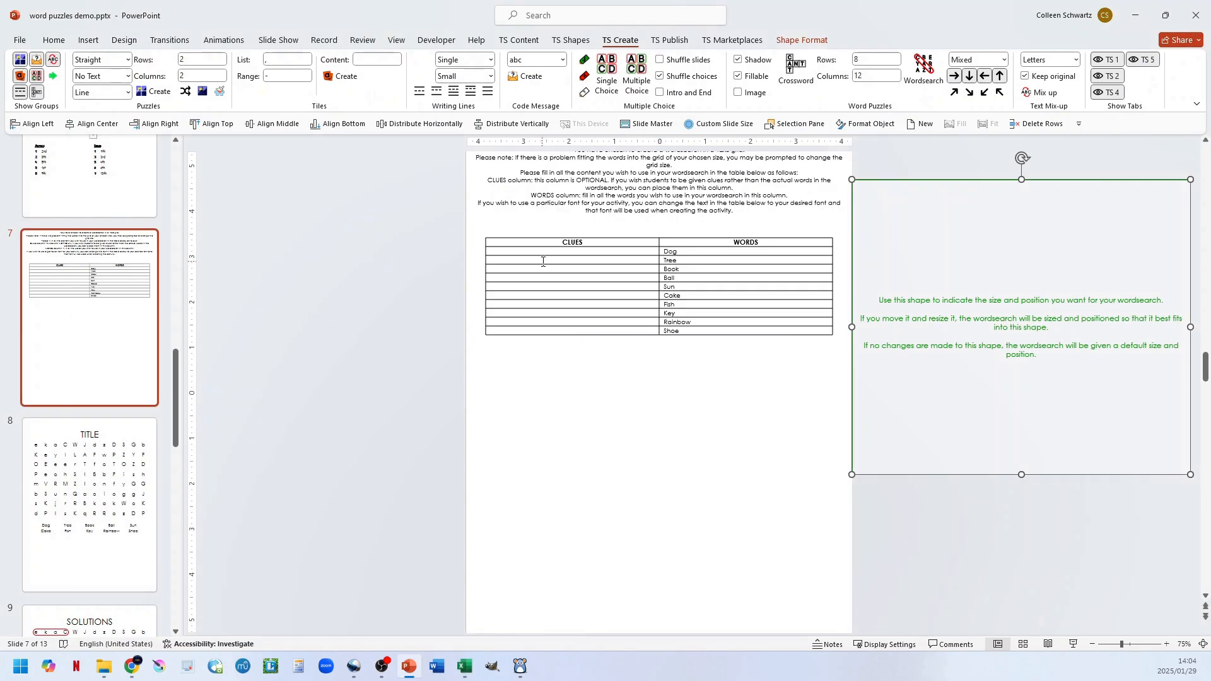
pyautogui.click(551, 254)
pyautogui.hotkey('ctrl', 'v')
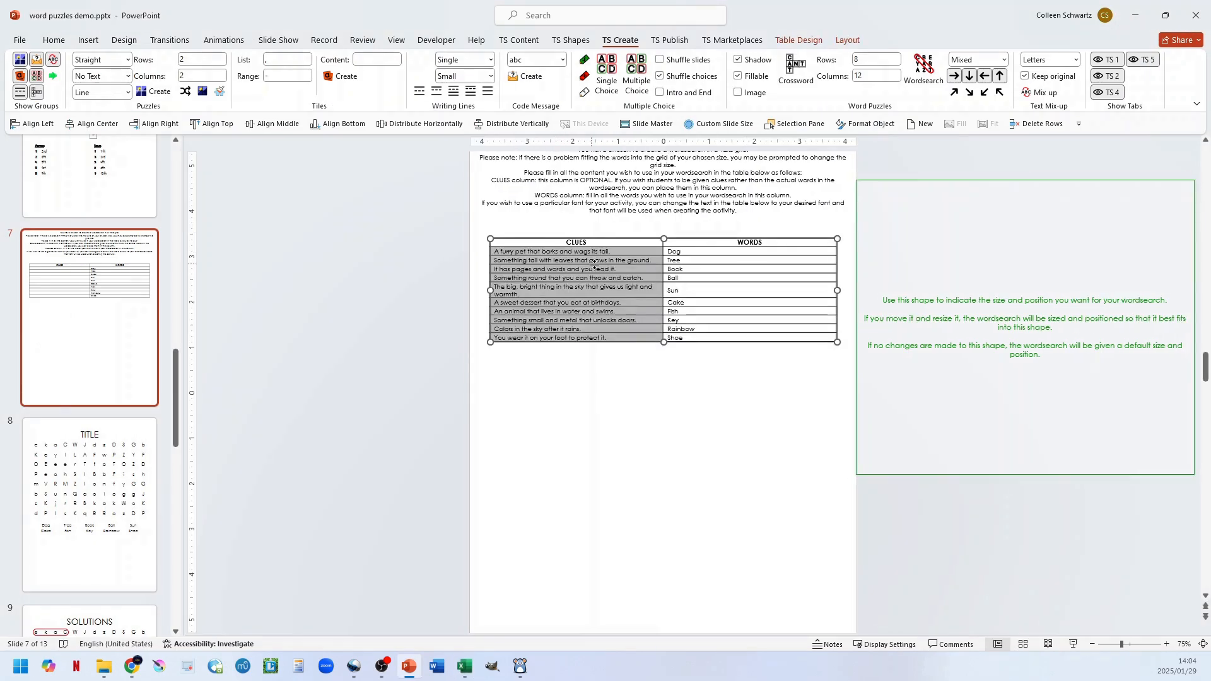
pyautogui.click(434, 252)
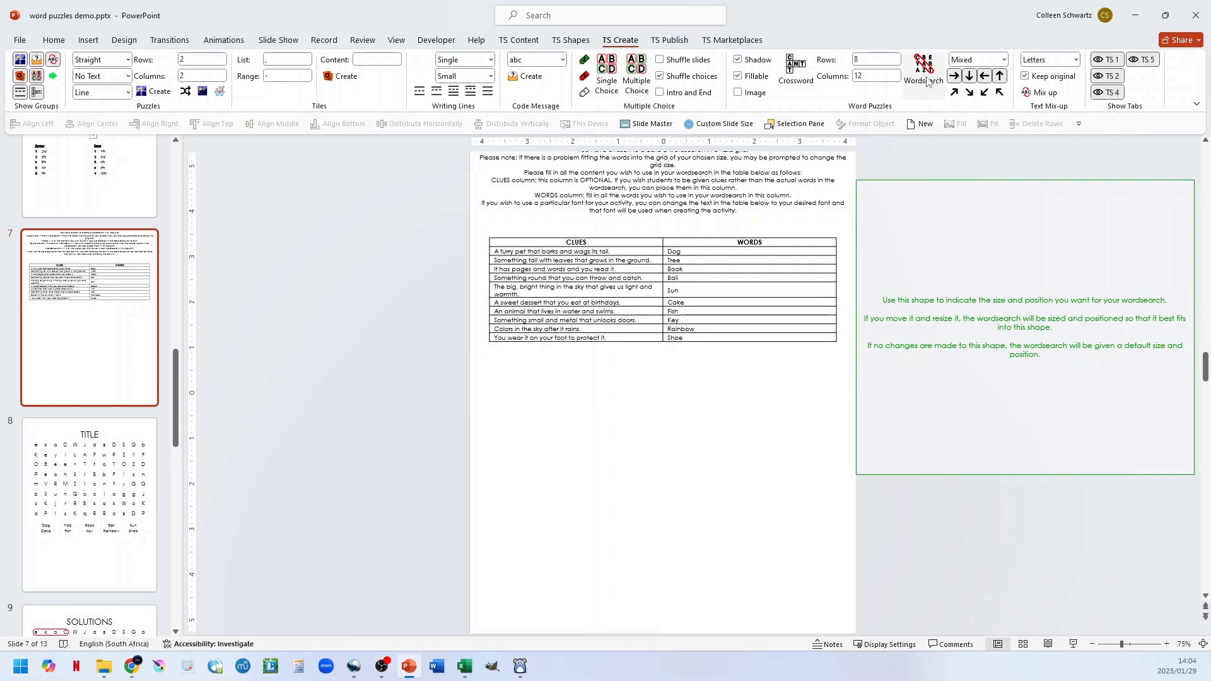
# - Move the green size guide back over the table and generate the mixed-case wordsearch with clues, leaving the hidden message blank
pyautogui.click(1052, 181)
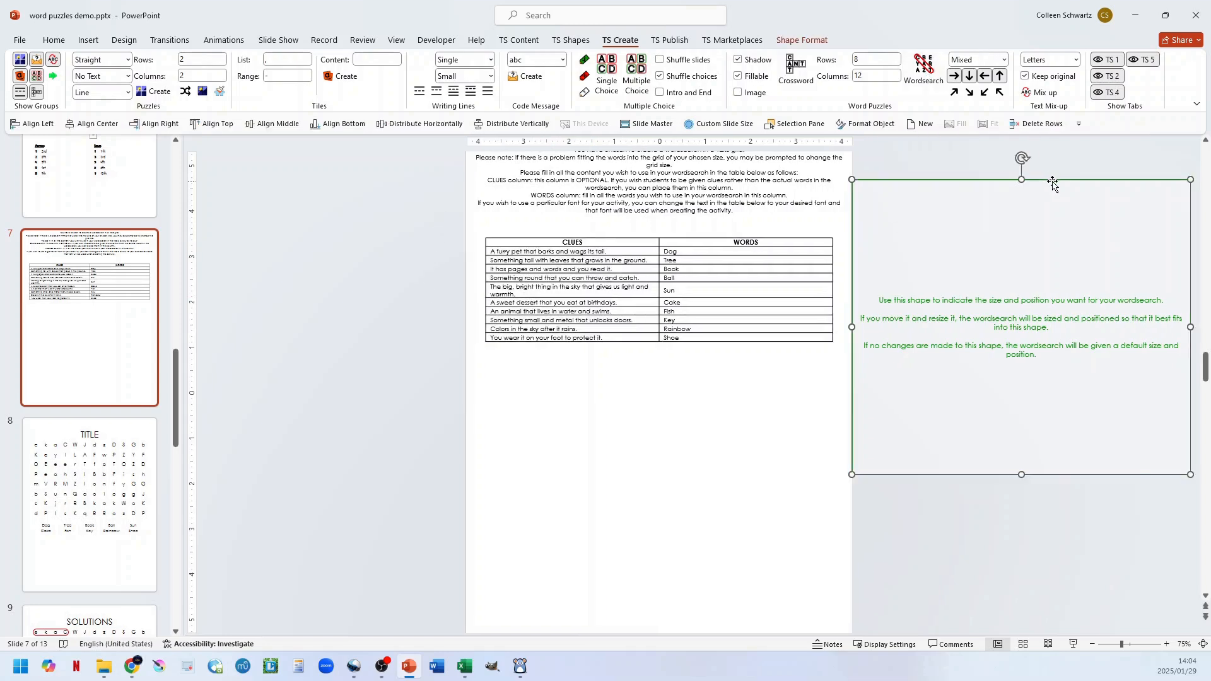
pyautogui.moveTo(1052, 182); pyautogui.dragTo(691, 166)
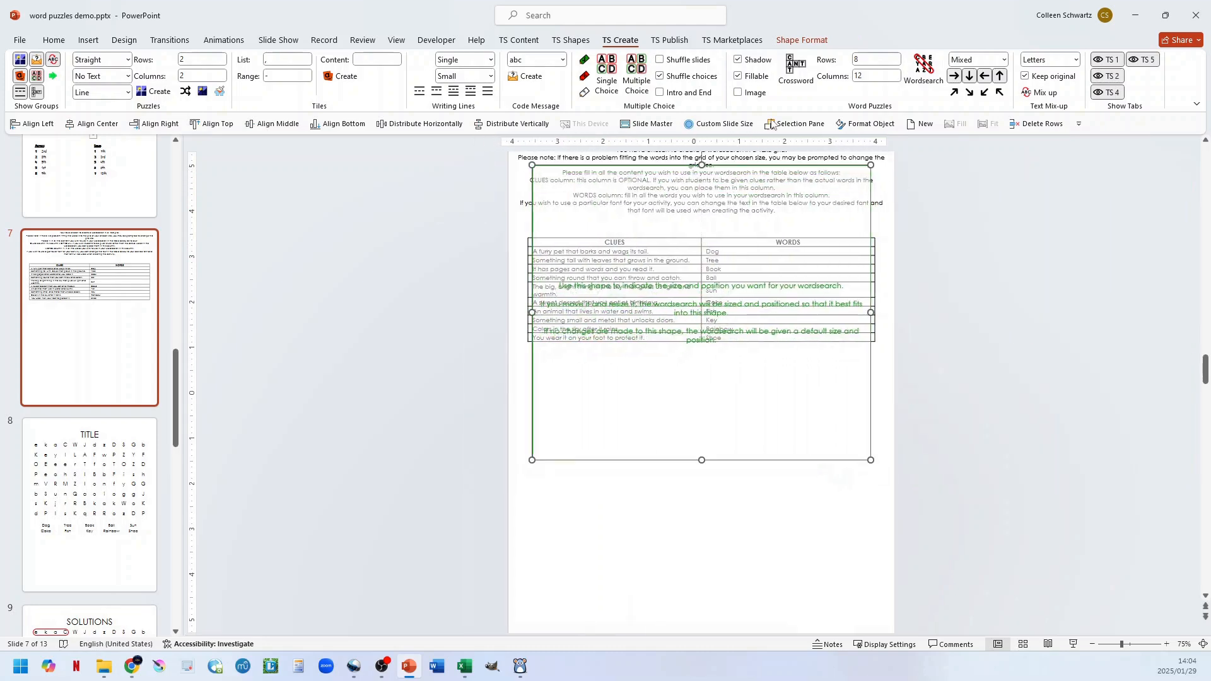
pyautogui.click(924, 69)
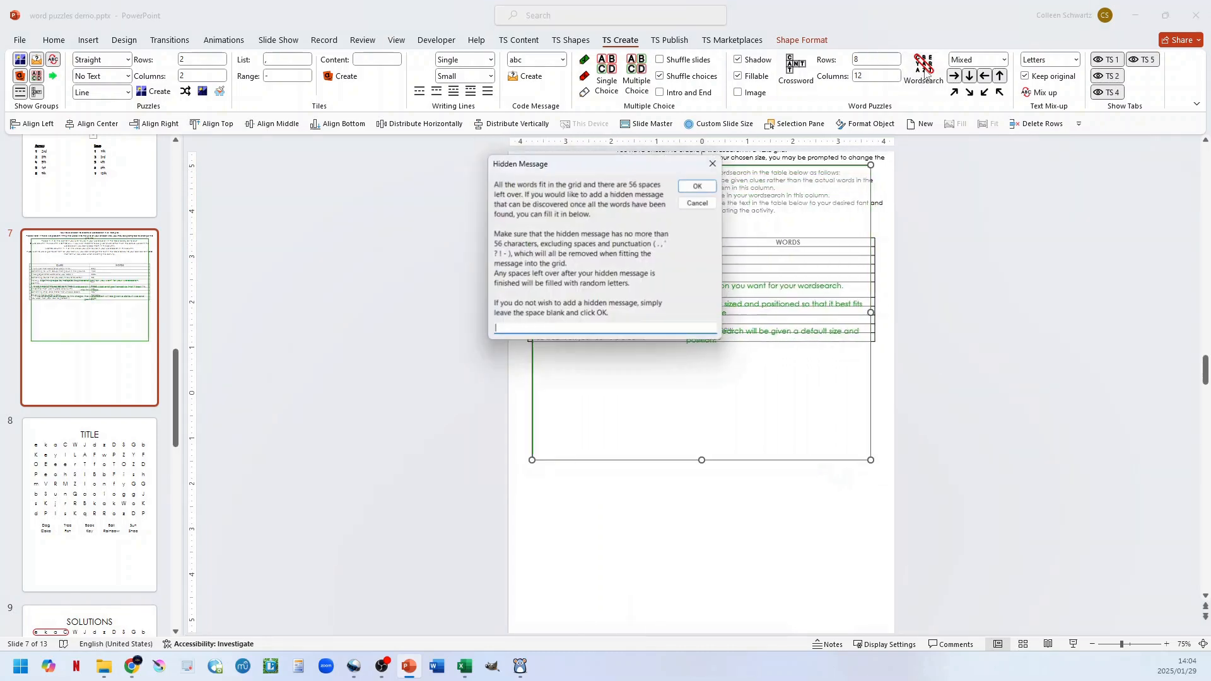
pyautogui.click(700, 189)
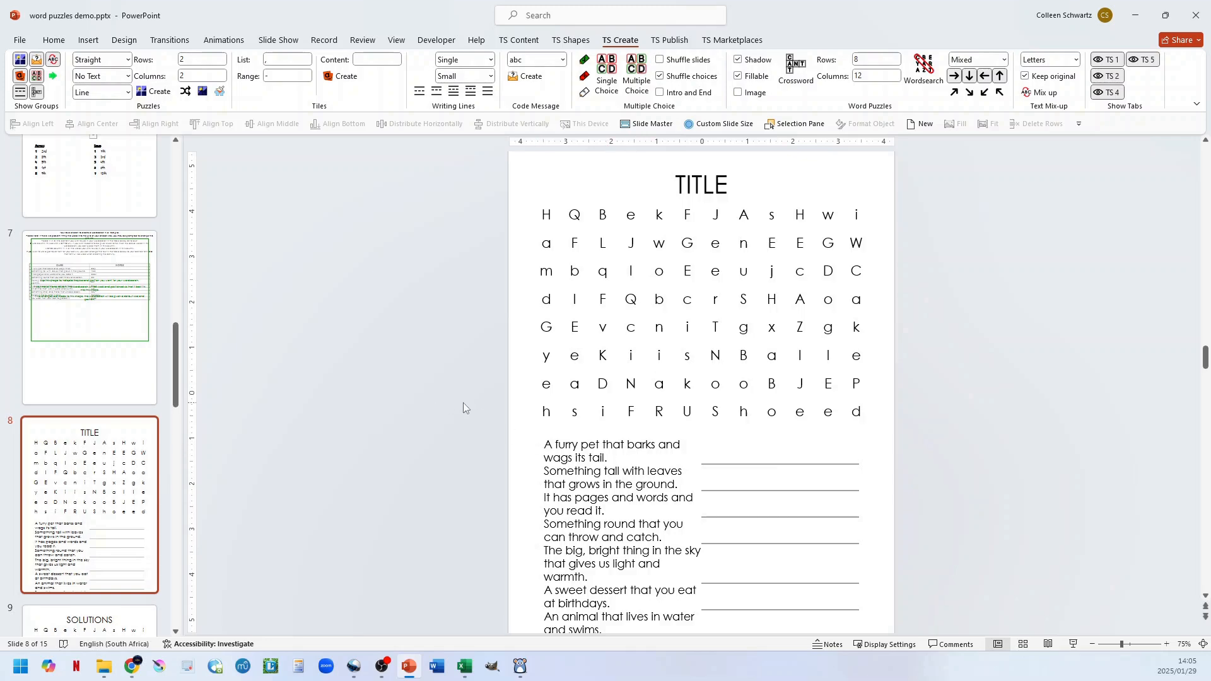
pyautogui.scroll(-12, 126, 441)
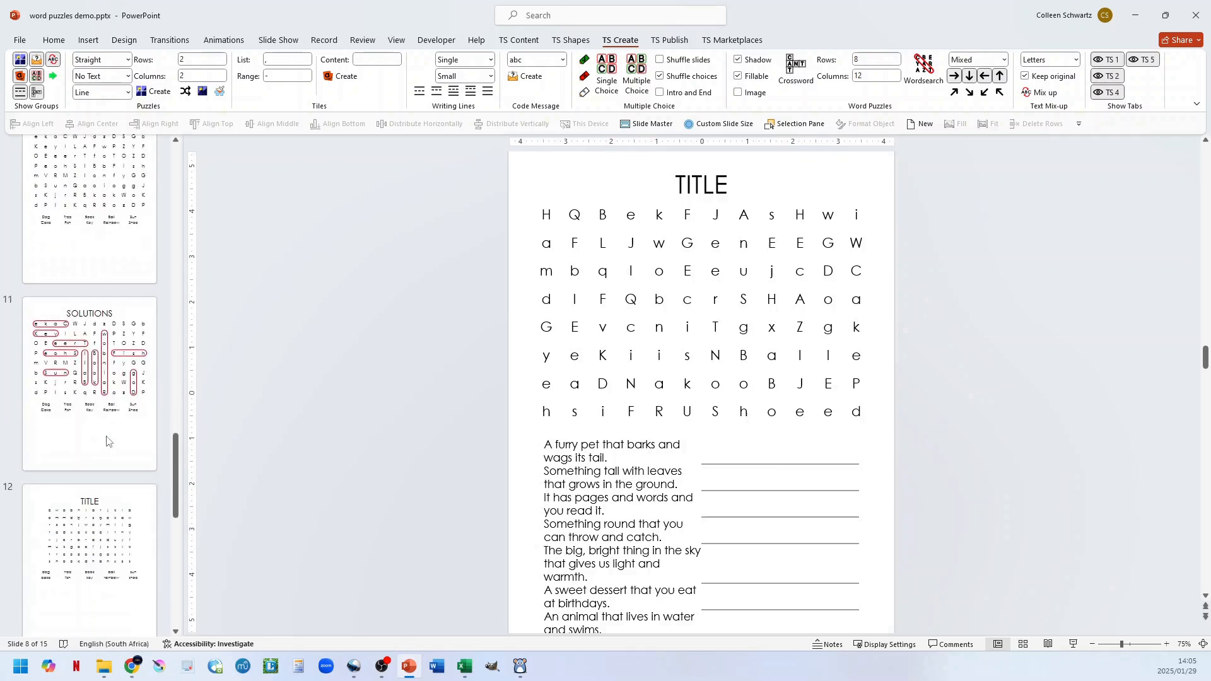
pyautogui.click(112, 499)
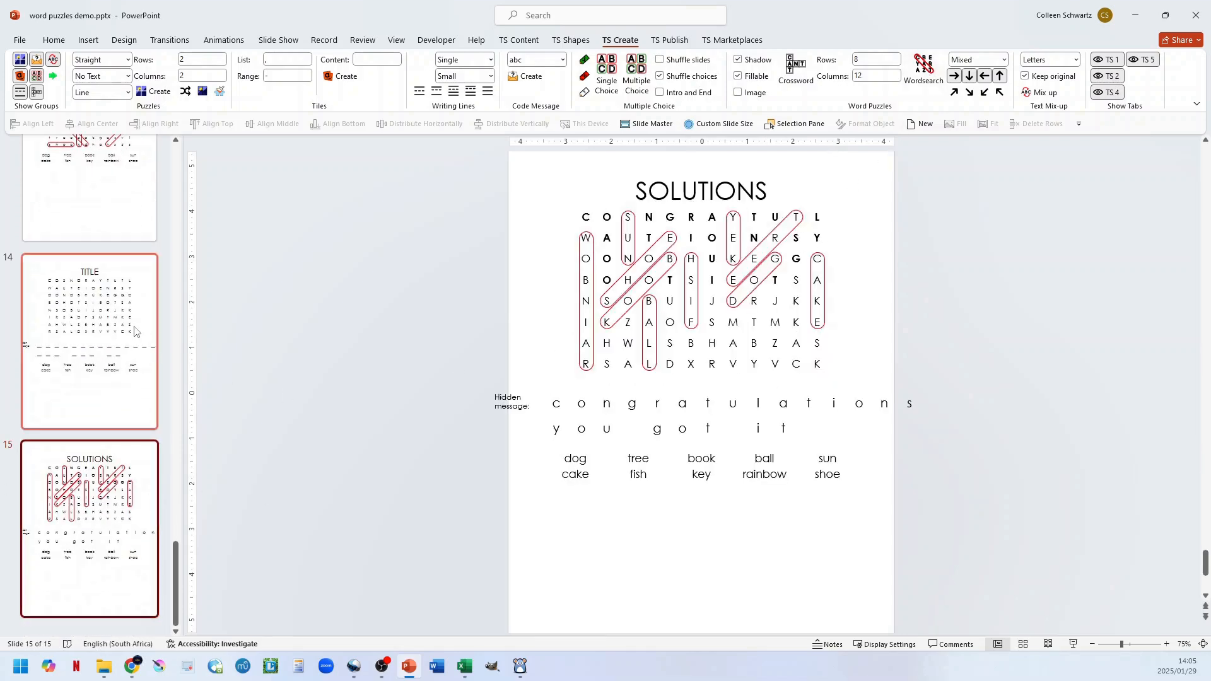
pyautogui.scroll(8, 92, 237)
pyautogui.scroll(5, 93, 237)
pyautogui.click(92, 236)
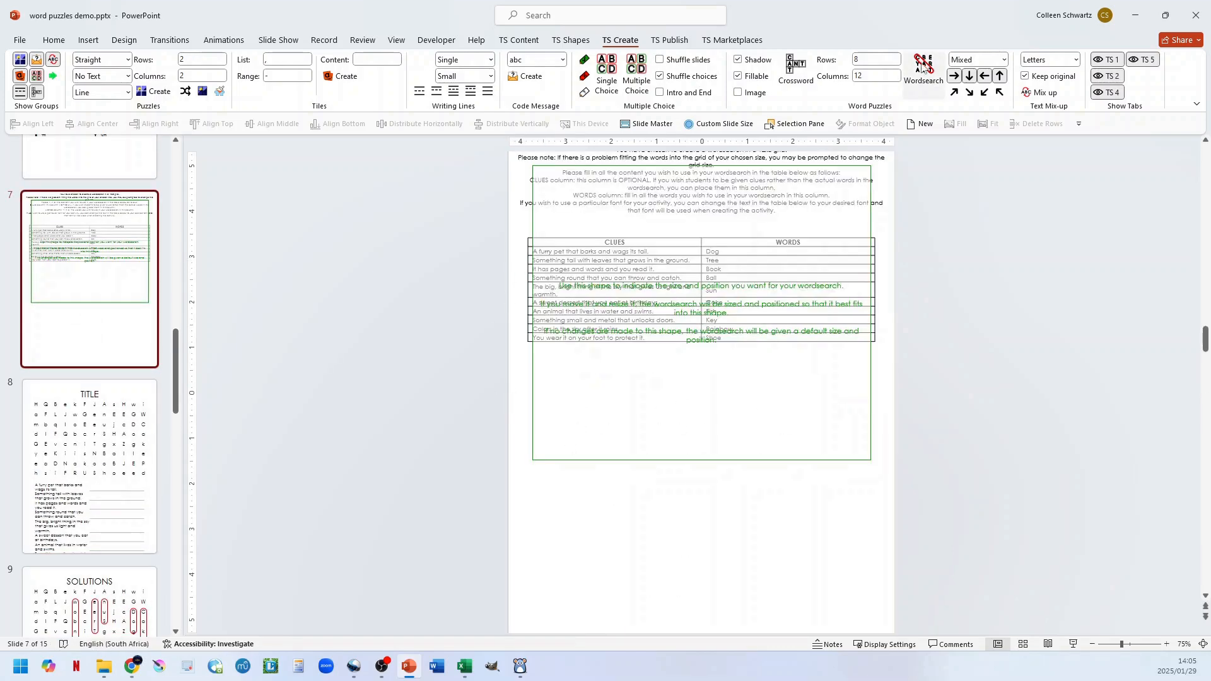
# - Insert a new blank wordsearch input slide after the last slide of the presentation
pyautogui.scroll(-10, 95, 442)
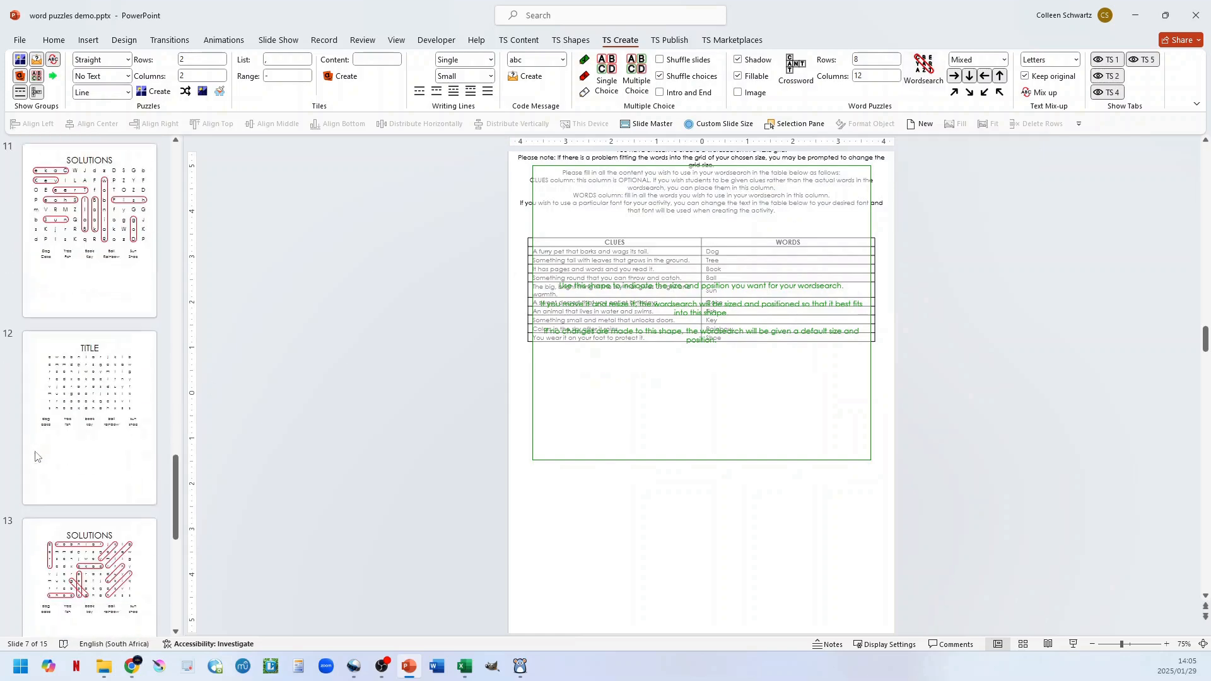
pyautogui.click(106, 550)
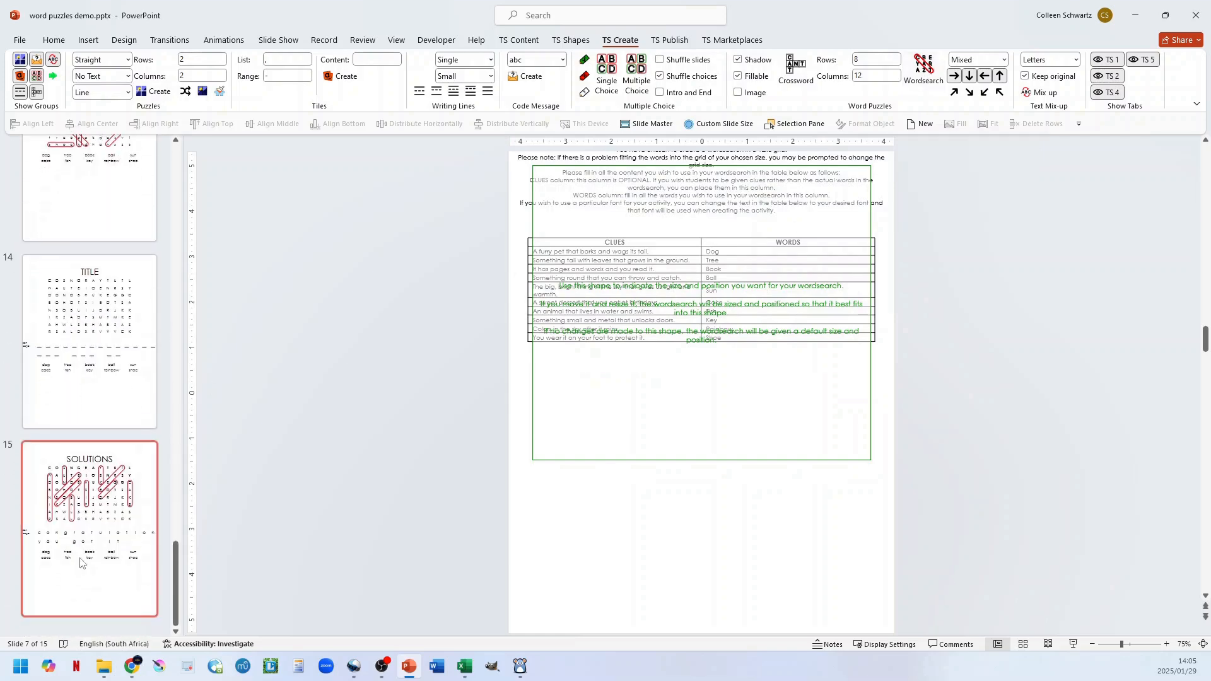
pyautogui.click(924, 69)
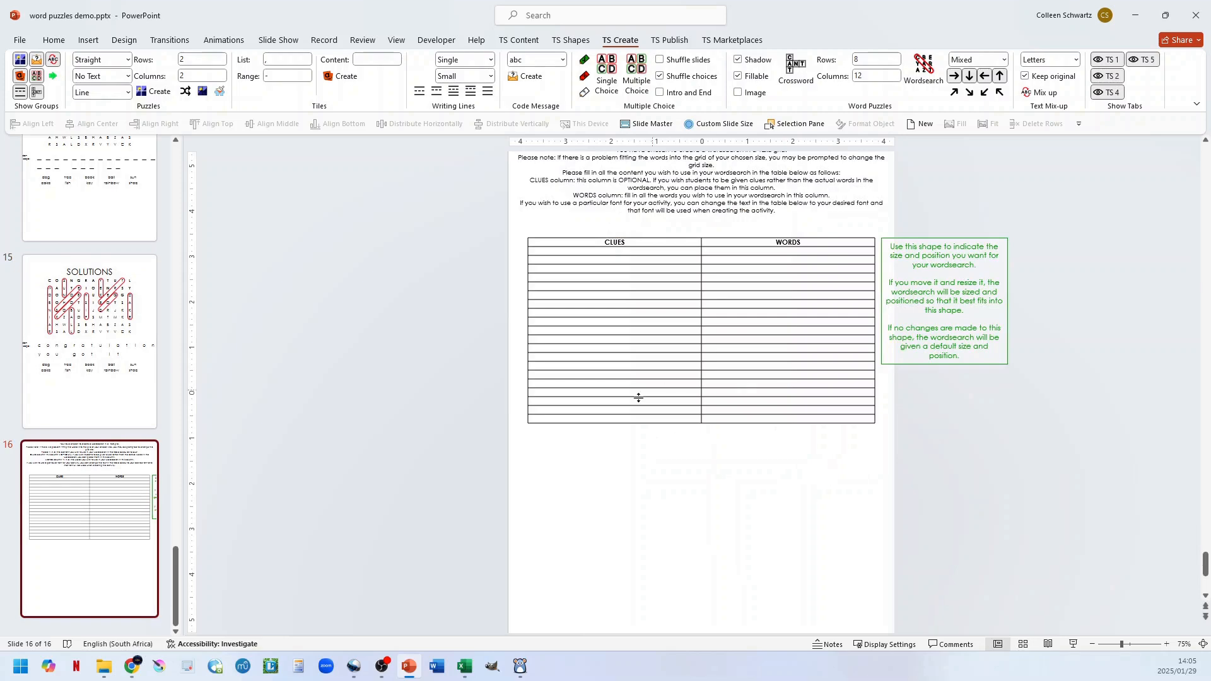
# - Copy the fill-in-the-blank sentences and answers in A28:B37 of the Excel workbook and paste them into the new CLUES and WORDS table
pyautogui.click(465, 666)
pyautogui.hotkey('ctrl', 'v')
pyautogui.moveTo(189, 371); pyautogui.dragTo(227, 447)
pyautogui.hotkey('ctrl', 'c')
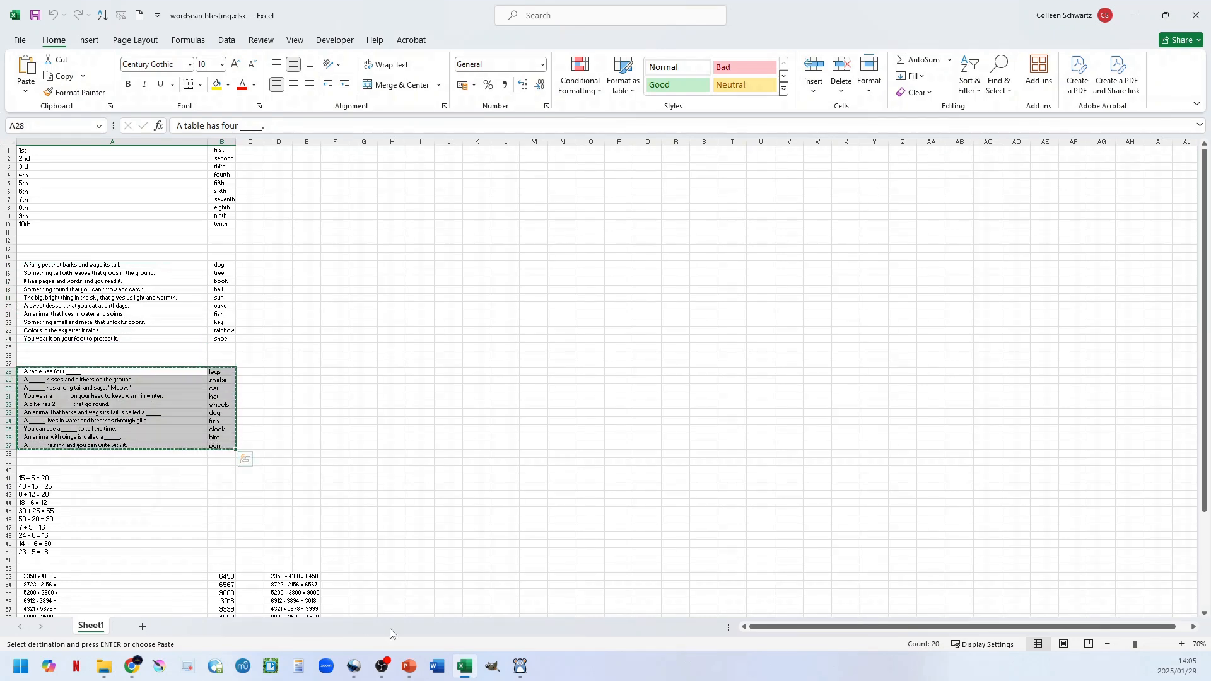
pyautogui.click(410, 593)
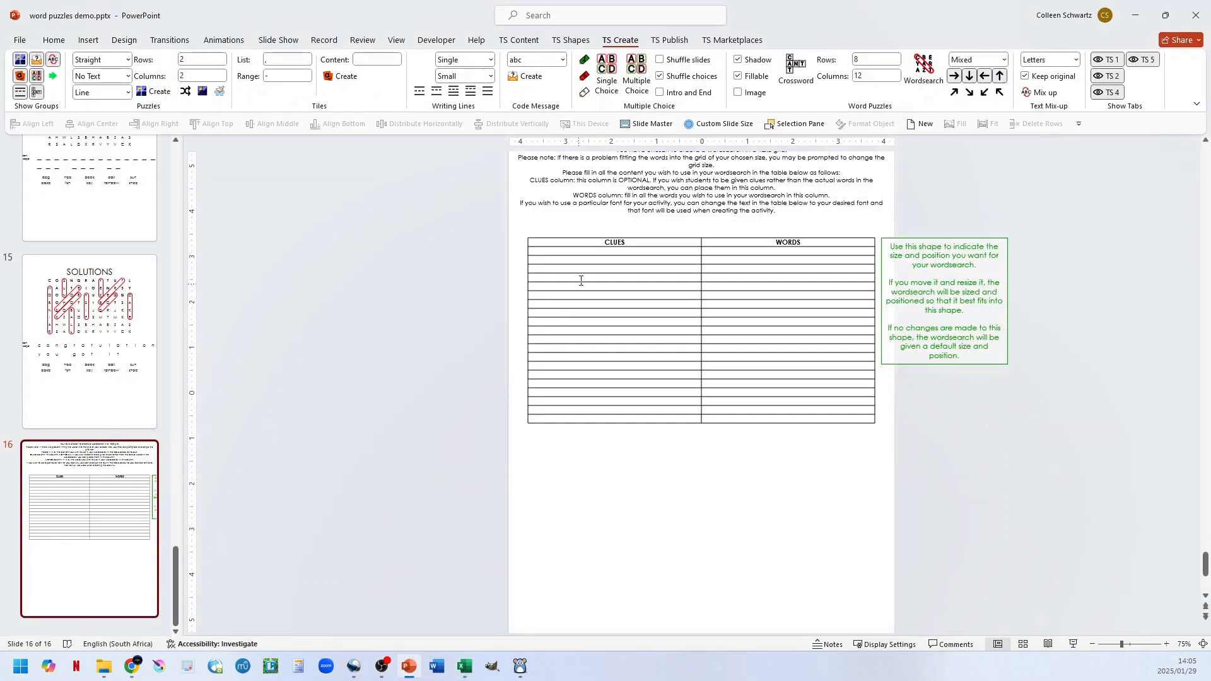
pyautogui.click(605, 253)
pyautogui.hotkey('ctrl', 'v')
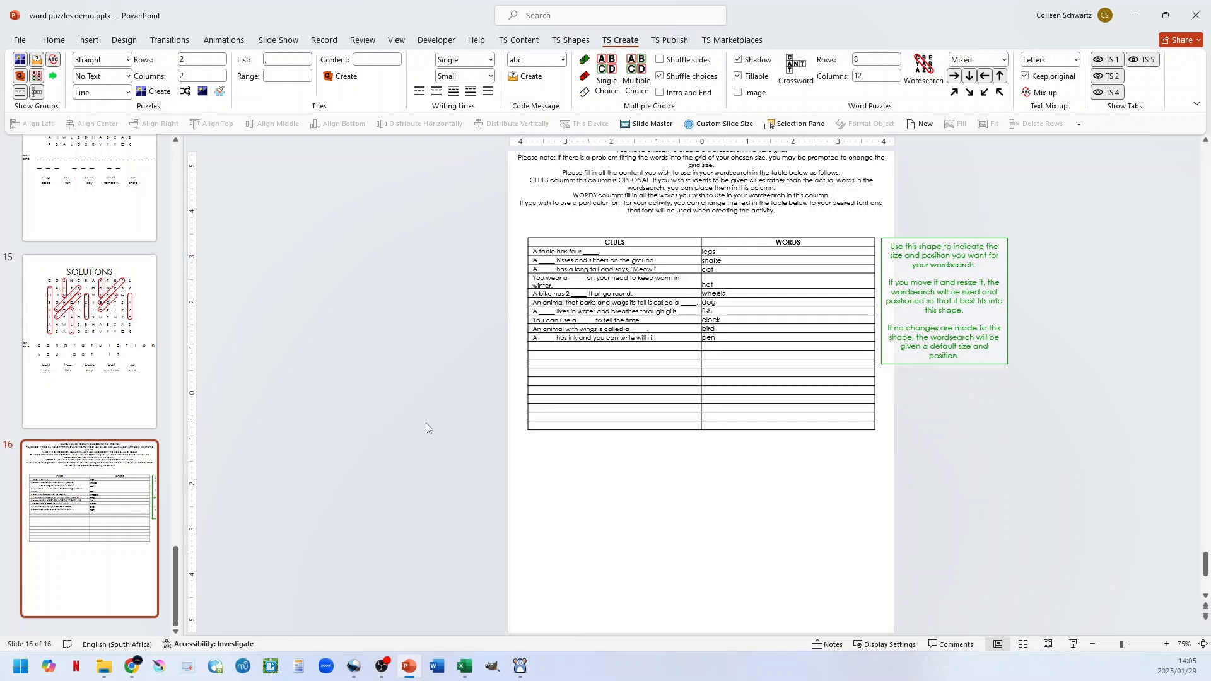
# - Review how clues and answers are laid out on the previous wordsearch's input and solutions slides, and return to the fill-in-the-blank table slide
pyautogui.scroll(10, 108, 441)
pyautogui.scroll(1, 108, 441)
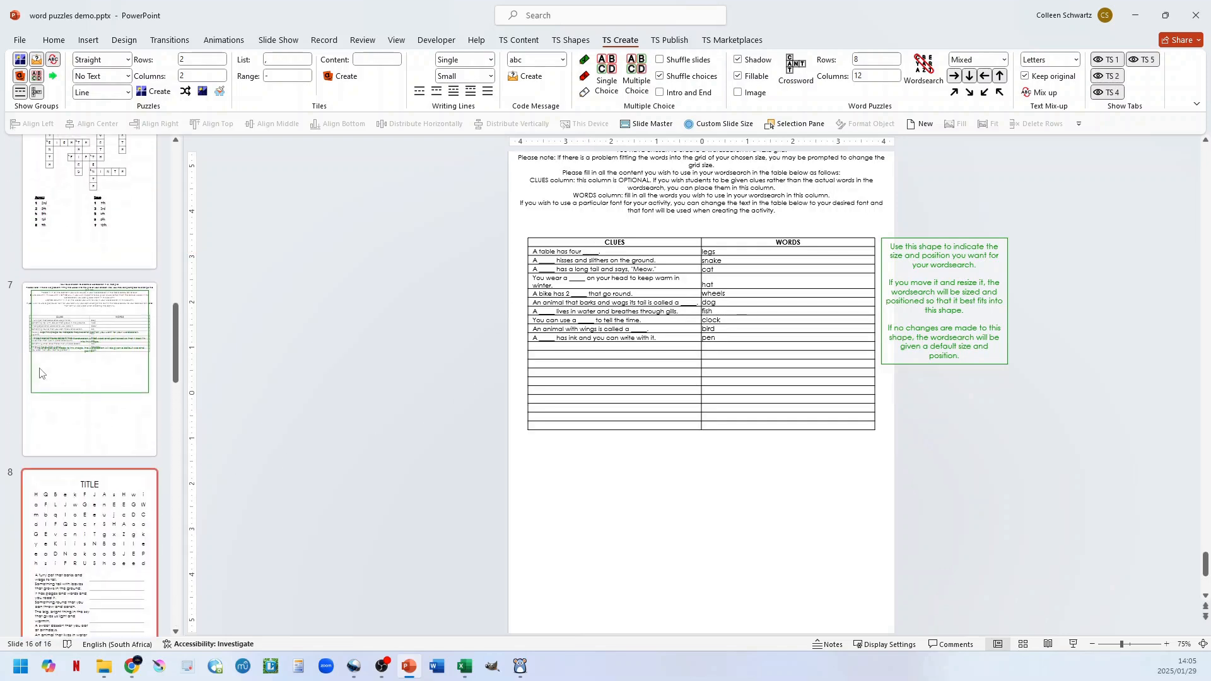
pyautogui.click(108, 441)
pyautogui.scroll(-4, 100, 511)
pyautogui.scroll(-2, 103, 511)
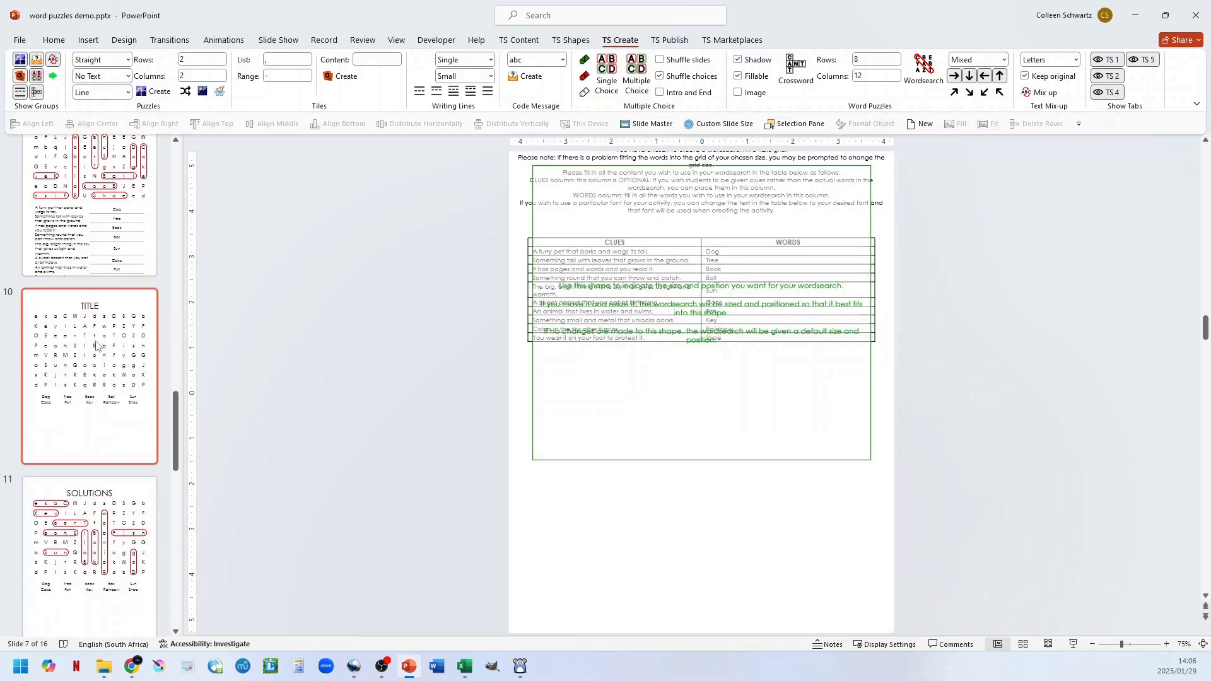
pyautogui.scroll(3, 97, 346)
pyautogui.click(97, 346)
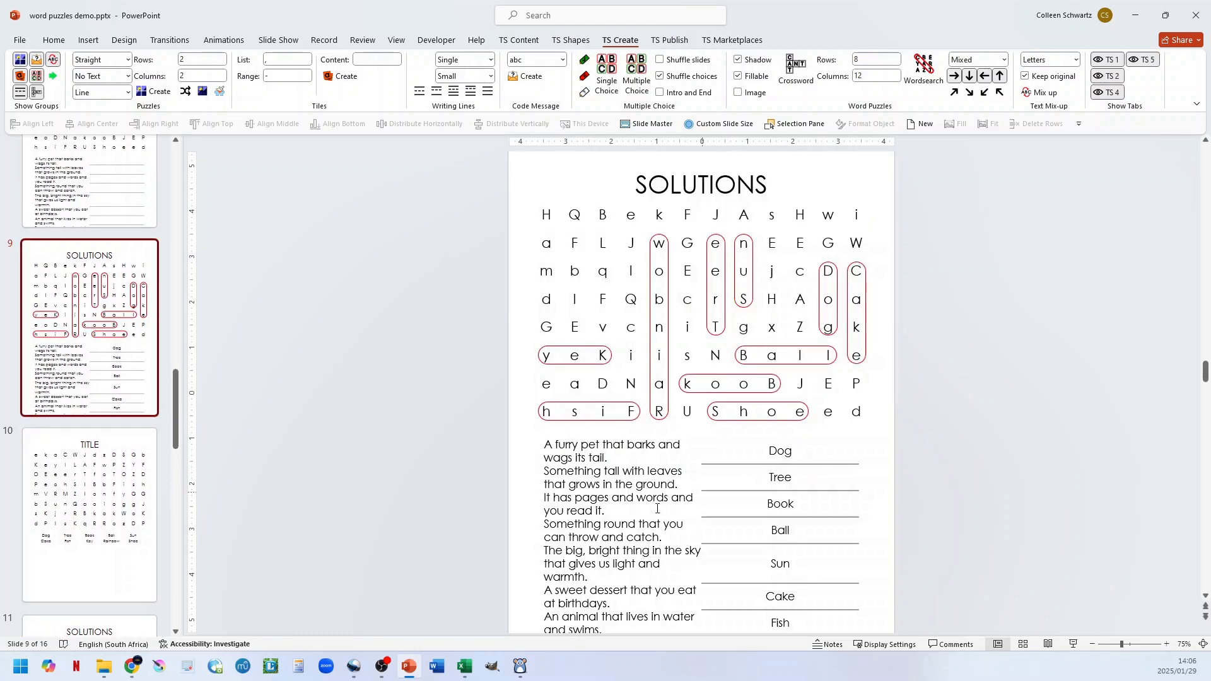
pyautogui.scroll(-5, 91, 512)
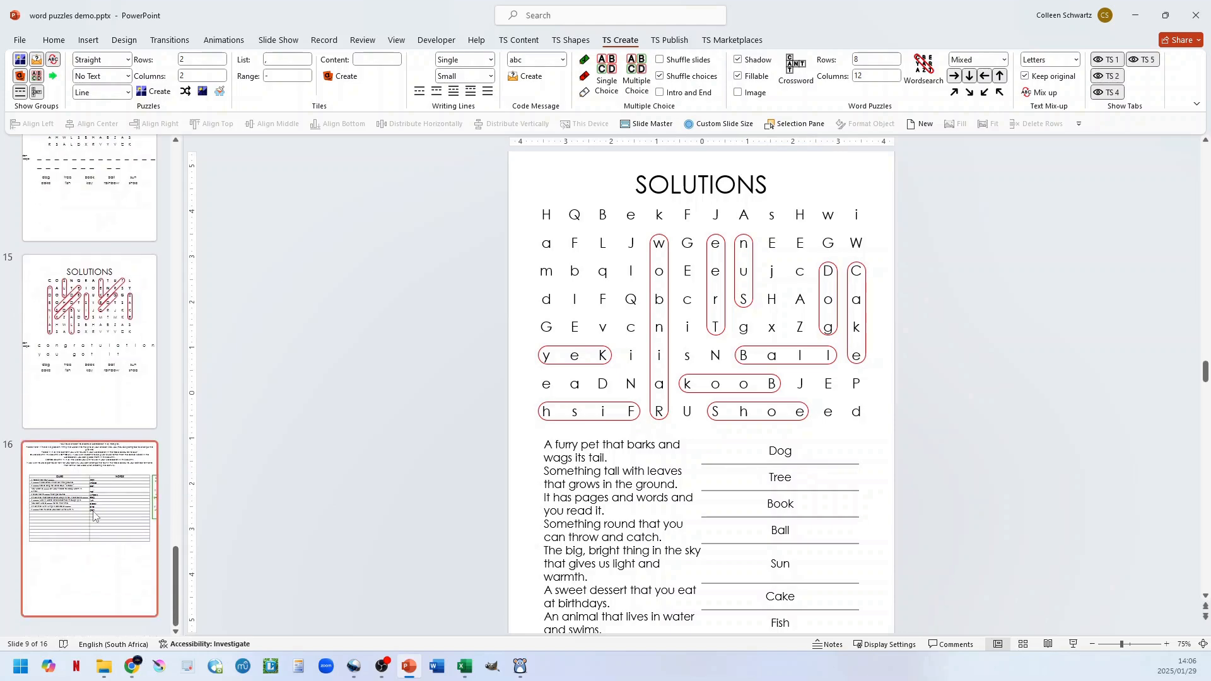
pyautogui.click(90, 512)
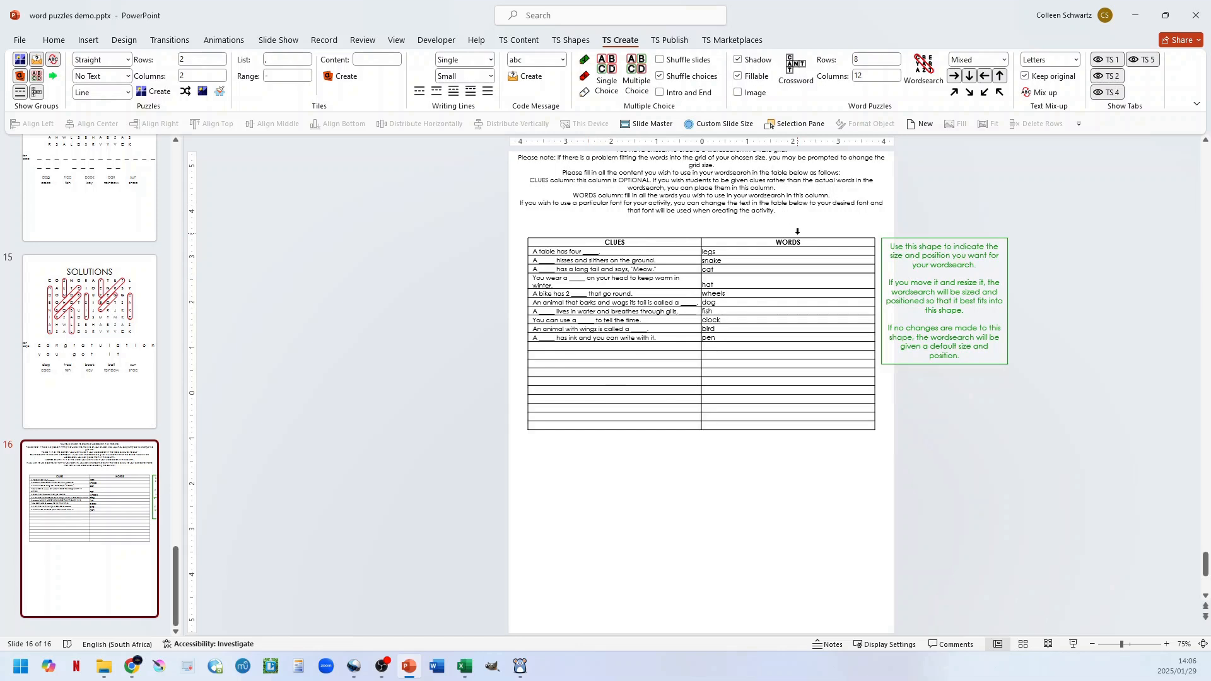
# - Generate the fill-in-the-blank wordsearch with the letter option set to ABC and no hidden message, and view its solutions slide
pyautogui.click(996, 61)
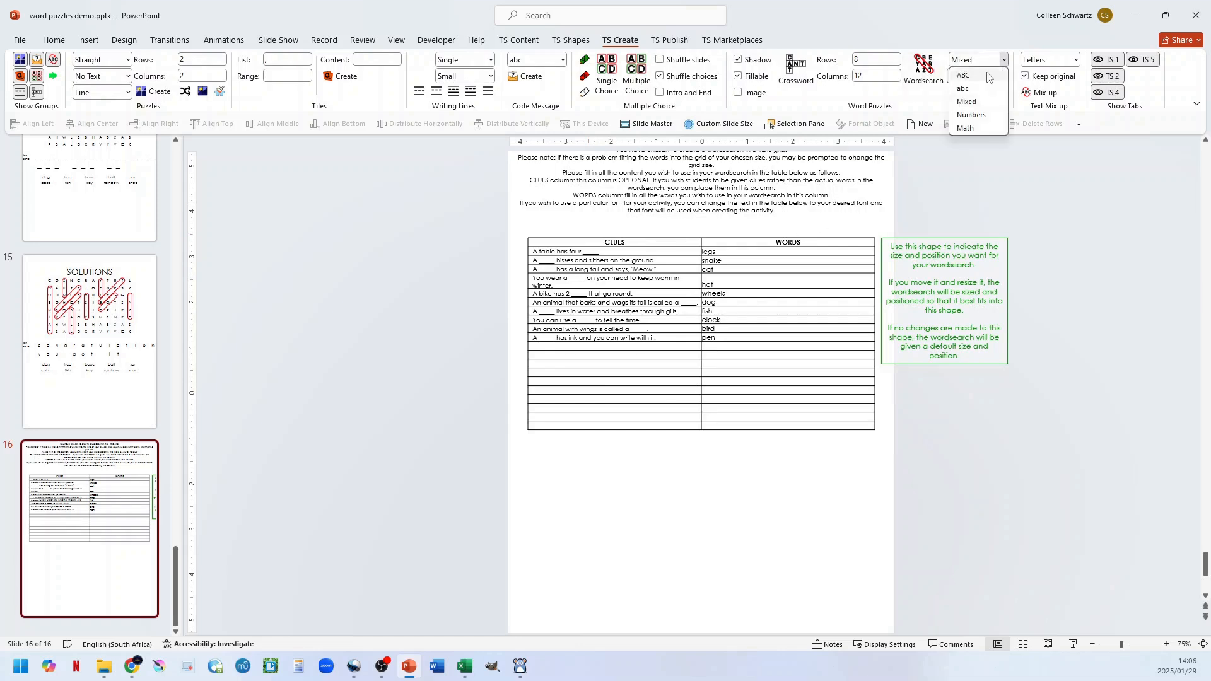
pyautogui.click(975, 76)
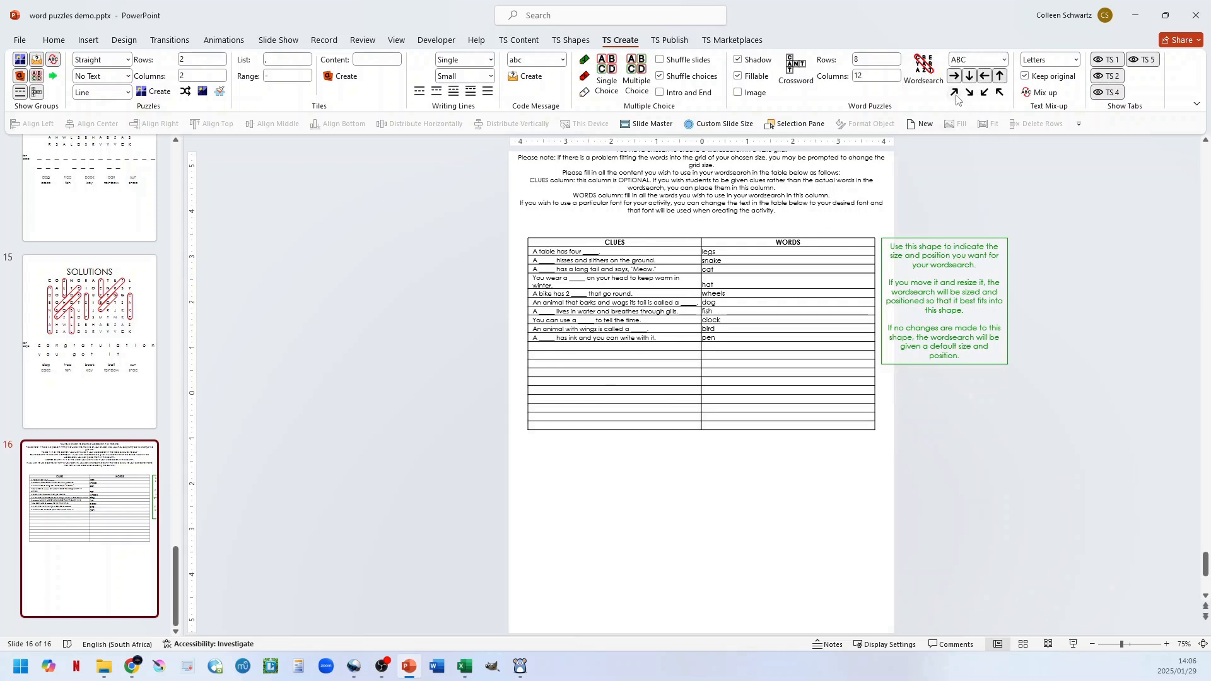
pyautogui.click(924, 74)
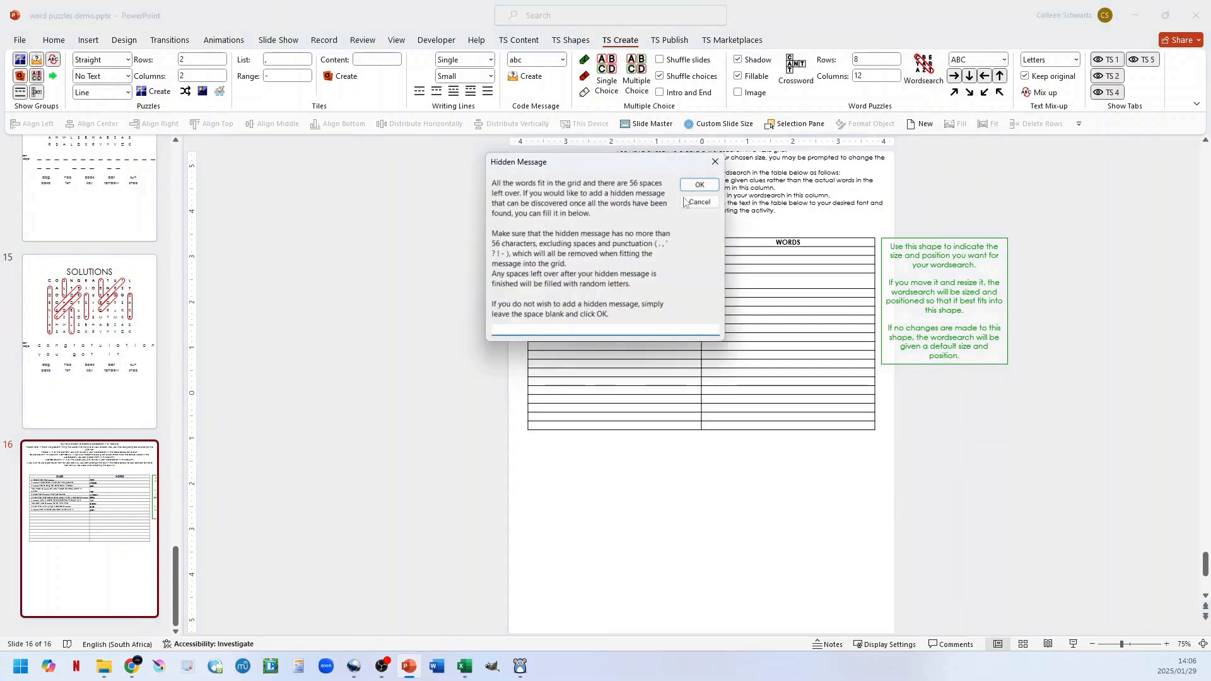
pyautogui.click(699, 185)
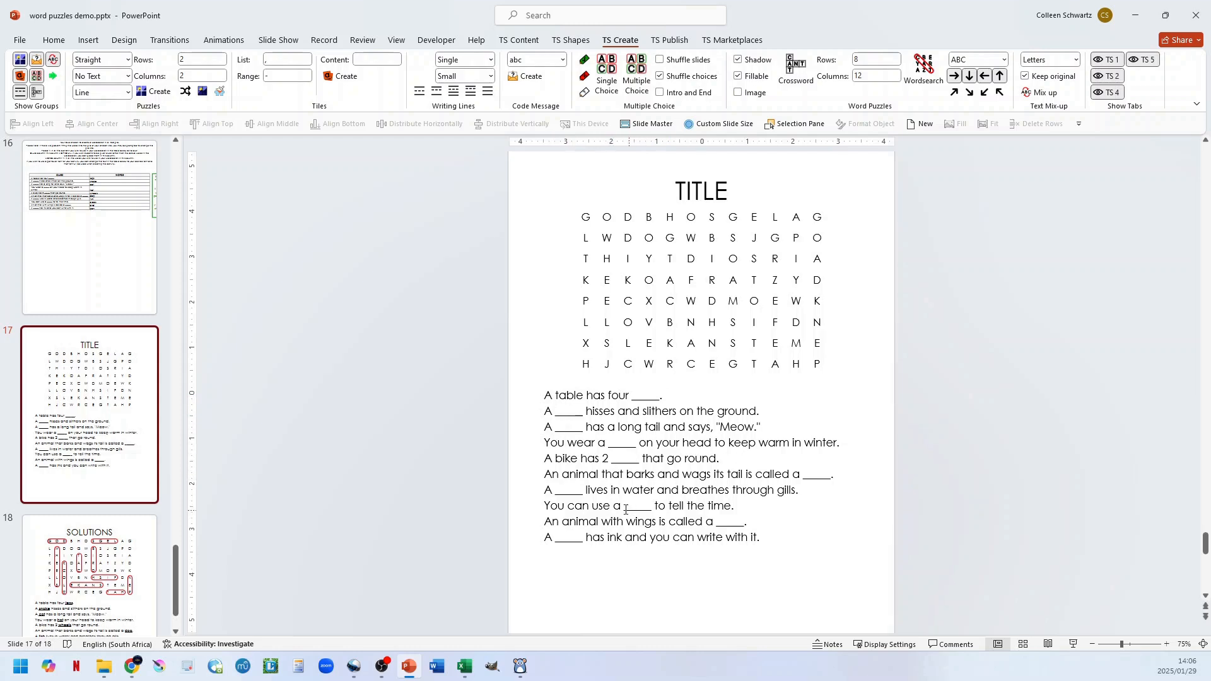
pyautogui.click(89, 581)
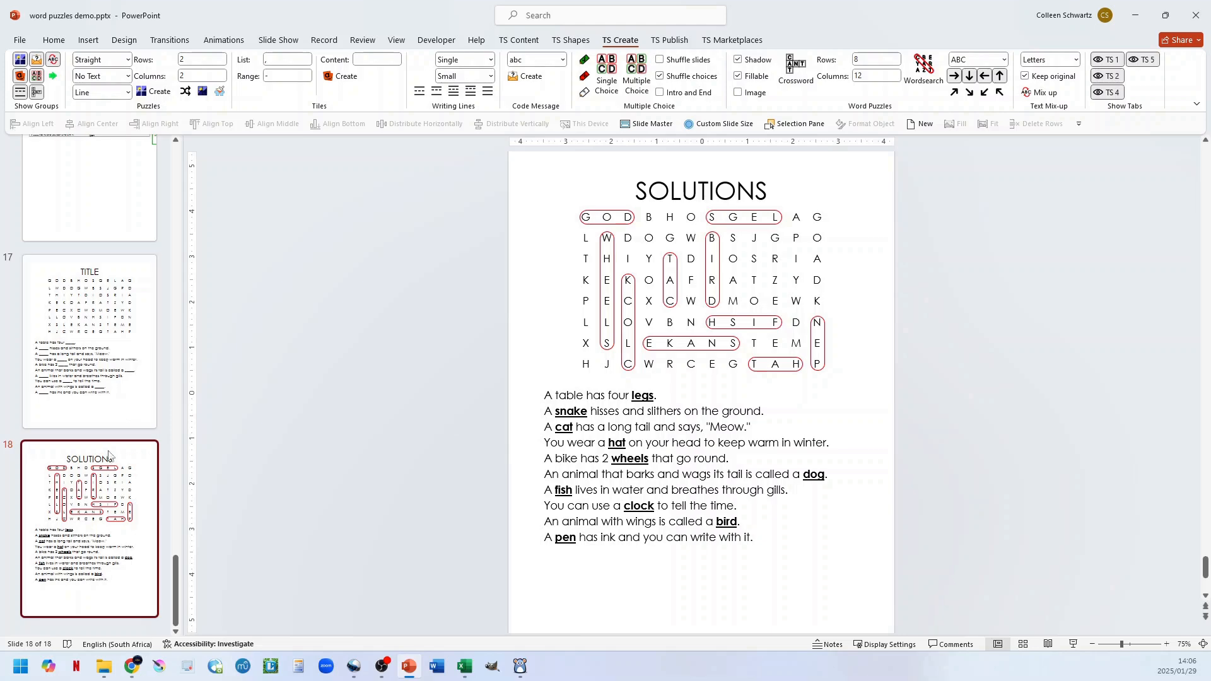
pyautogui.scroll(6, 115, 447)
pyautogui.scroll(-5, 106, 452)
pyautogui.scroll(-2, 106, 452)
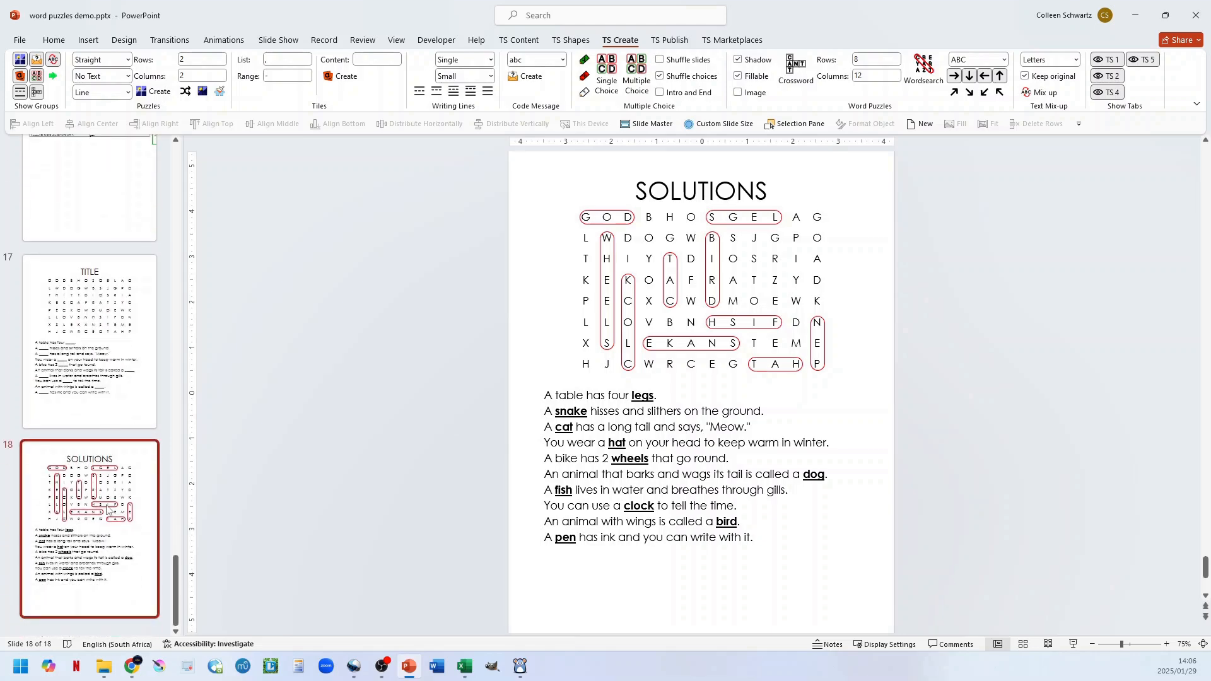
# - Set the wordsearch character option to Numbers and insert a blank number search input slide with CLUES and NUMBERS columns
pyautogui.click(978, 60)
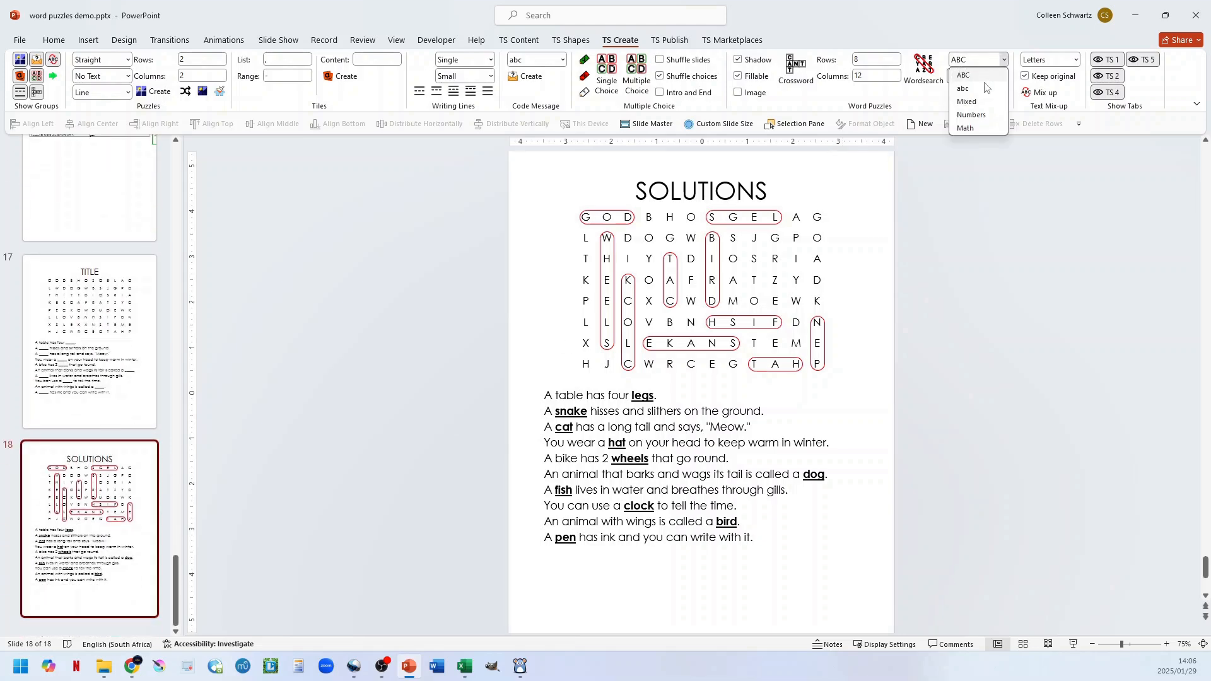
pyautogui.click(976, 117)
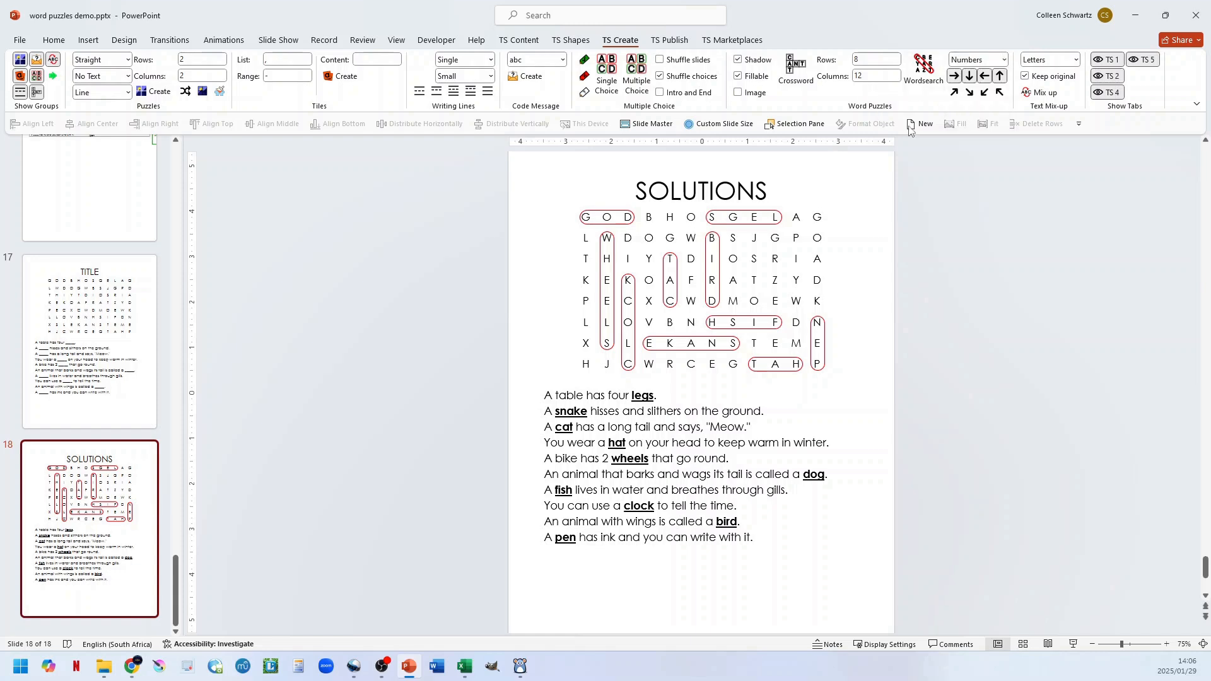
pyautogui.click(924, 74)
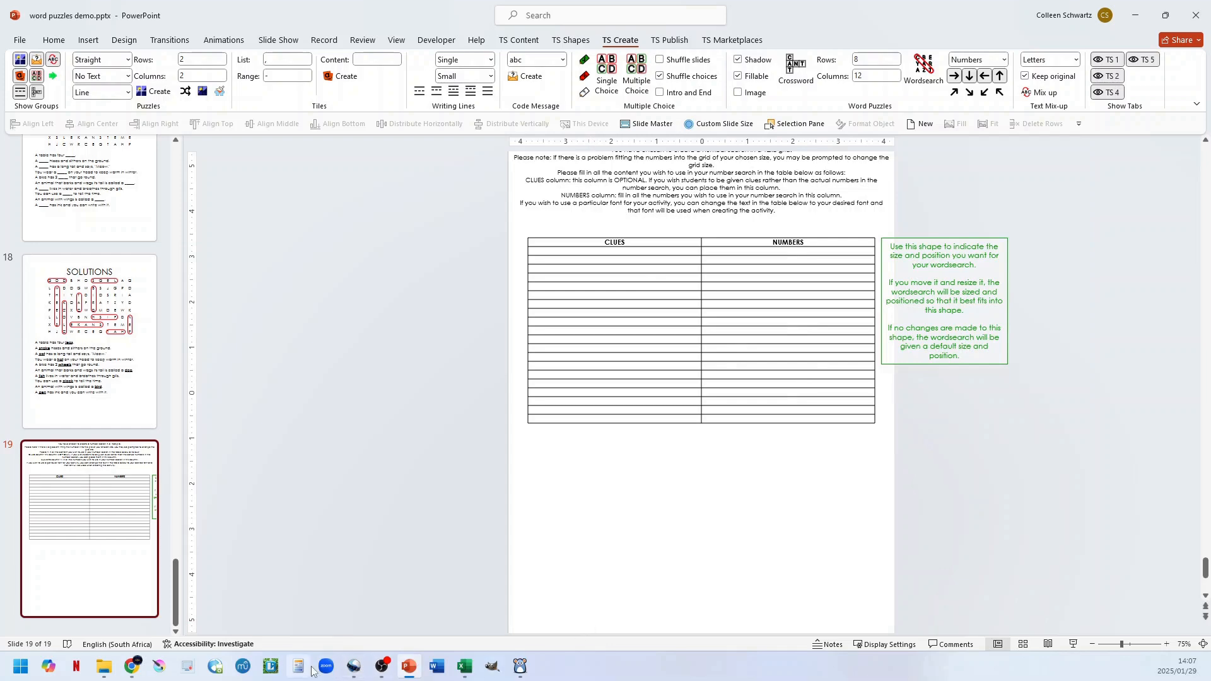
pyautogui.click(464, 666)
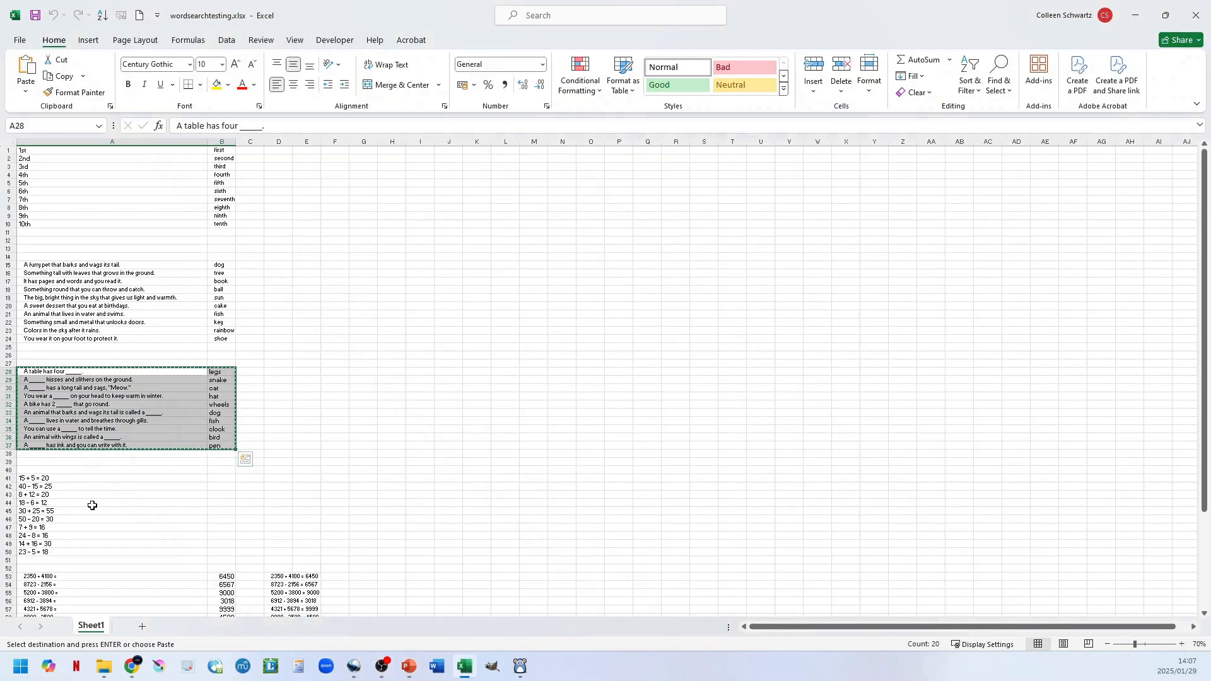
pyautogui.scroll(-3, 98, 489)
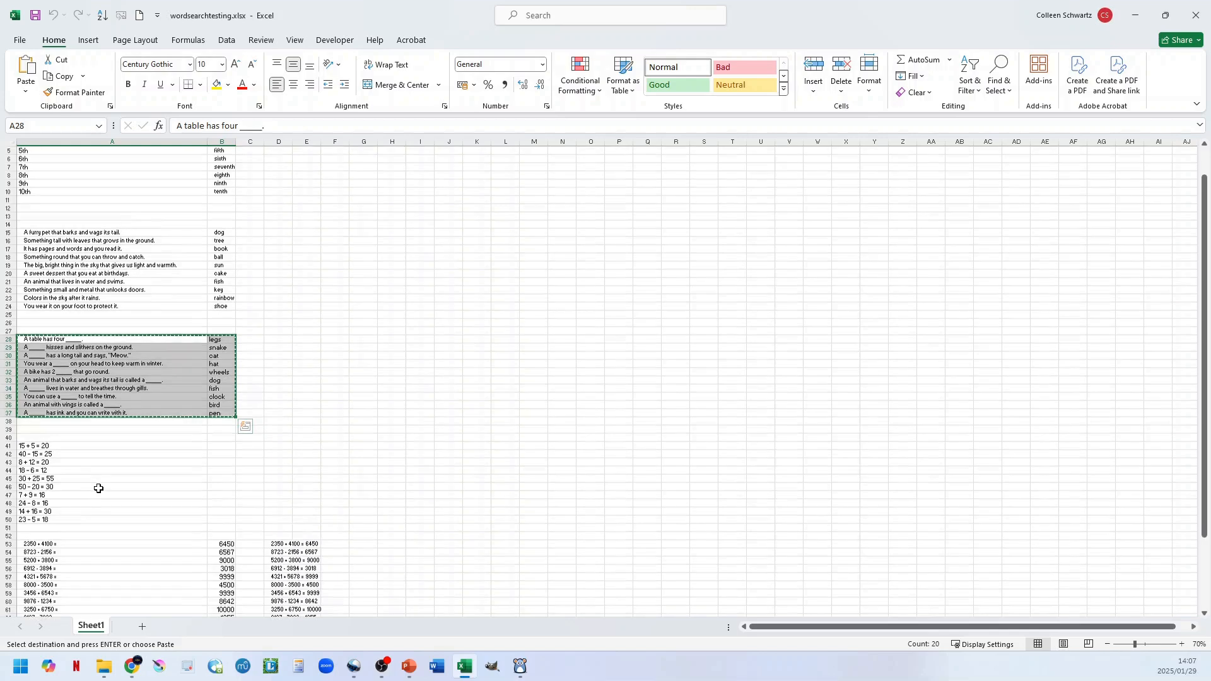
pyautogui.moveTo(45, 512); pyautogui.dragTo(44, 584)
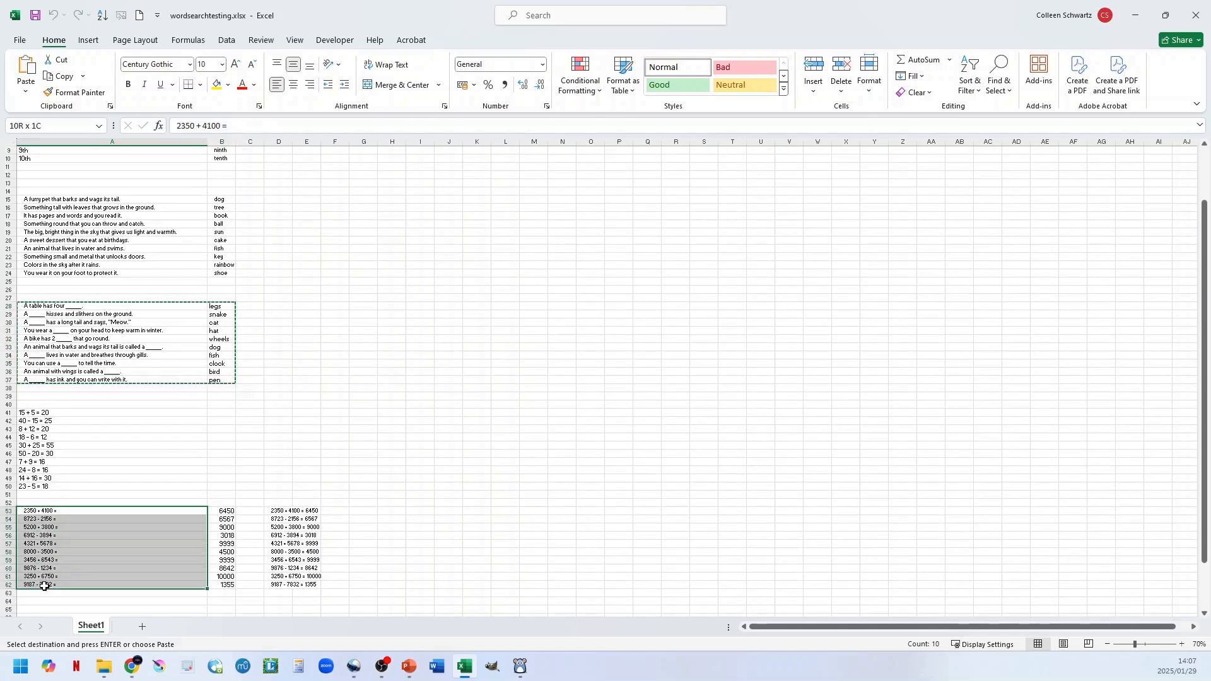
pyautogui.hotkey('ctrl', 'c')
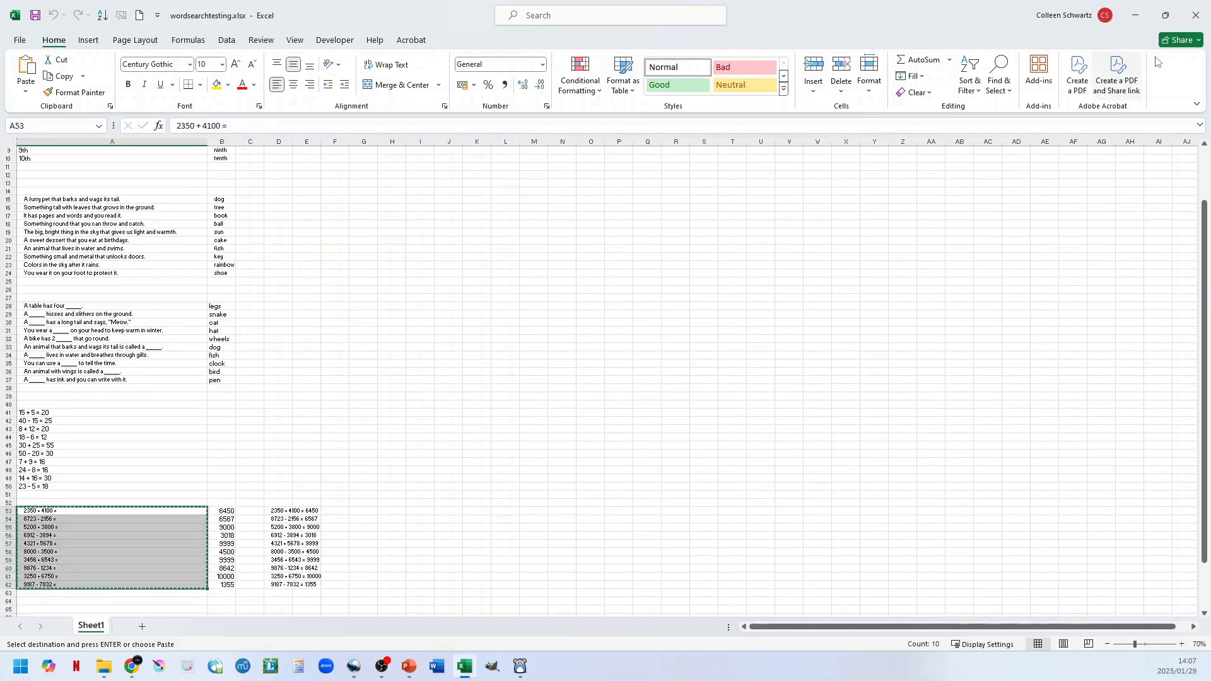
pyautogui.click(1138, 20)
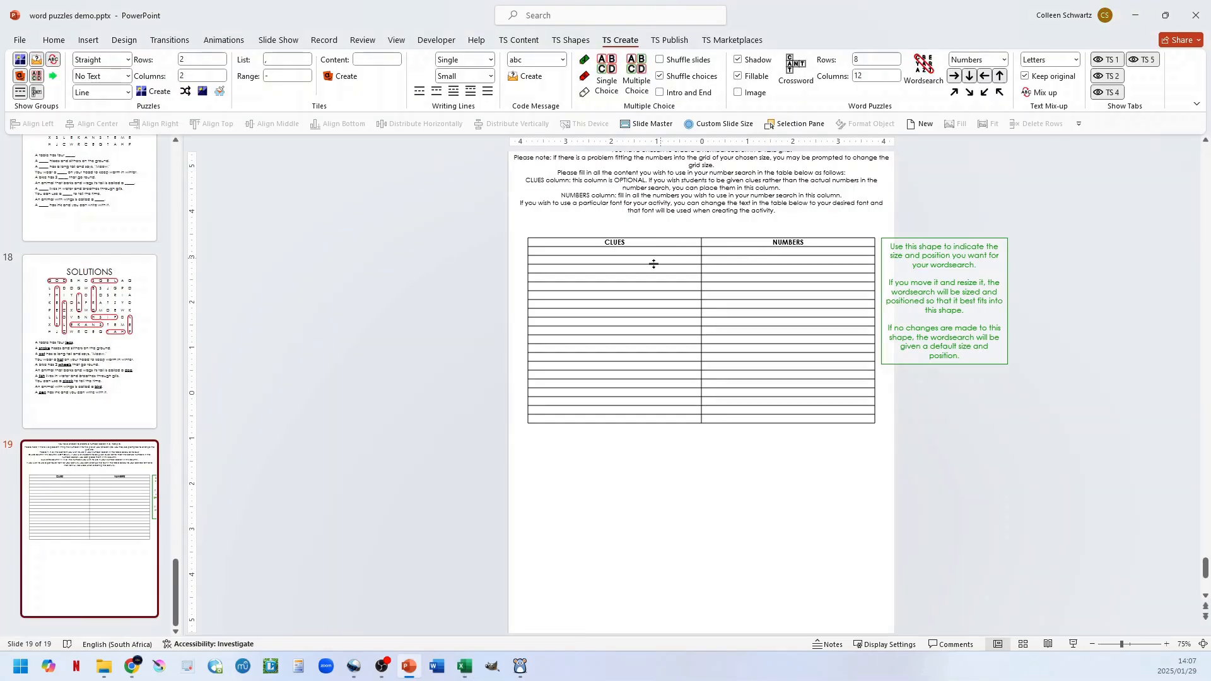
# - Copy the four-digit sums and their answers in A53:B62 of the Excel workbook and paste them into the CLUES and NUMBERS table in PowerPoint
pyautogui.moveTo(464, 666)
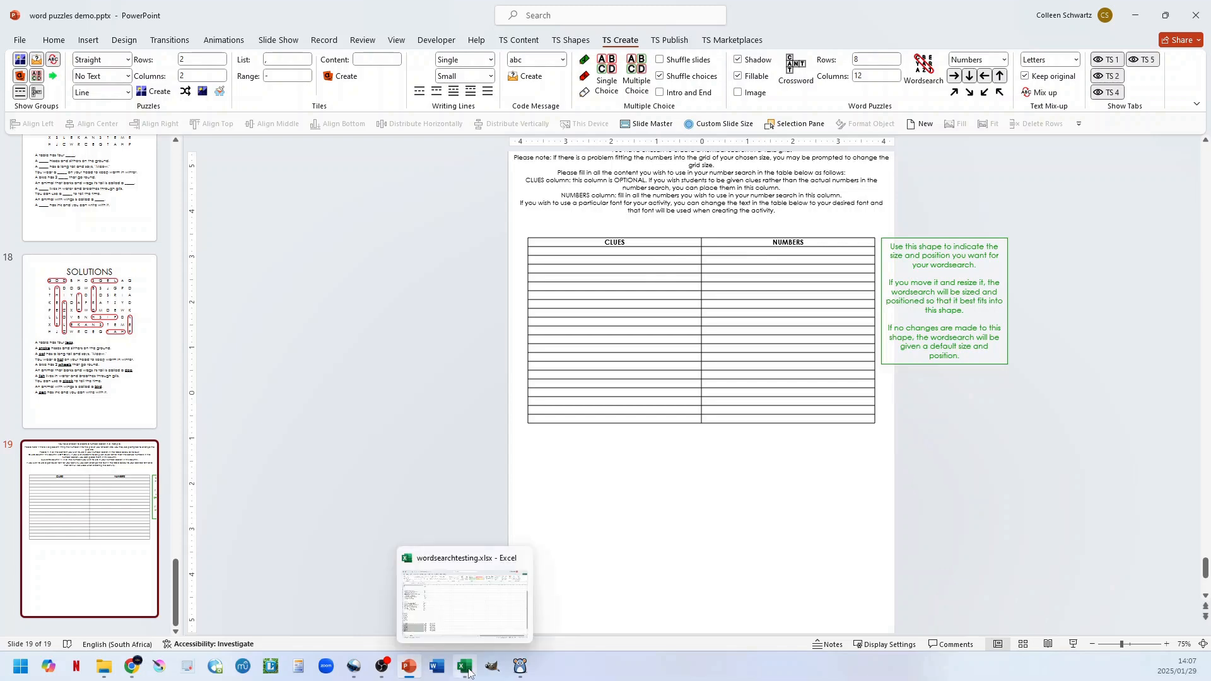
pyautogui.click(458, 618)
pyautogui.click(166, 510)
pyautogui.moveTo(211, 512); pyautogui.dragTo(219, 580)
pyautogui.hotkey('ctrl', 'c')
pyautogui.click(1134, 15)
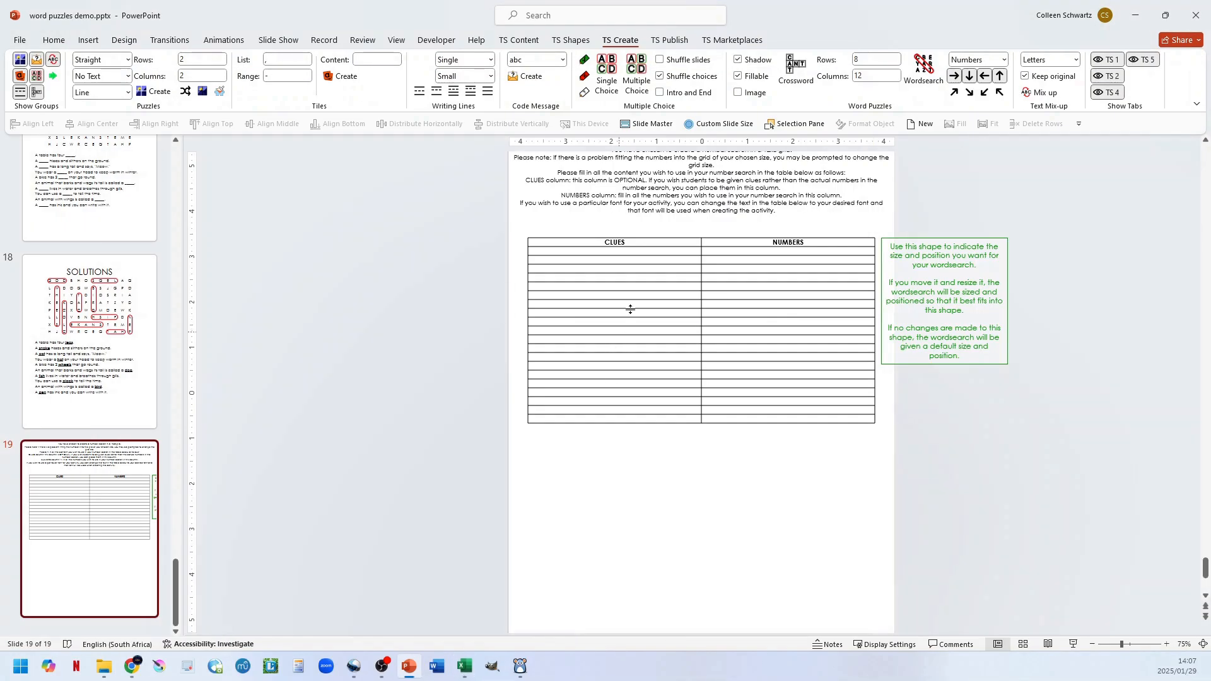
pyautogui.click(615, 251)
pyautogui.hotkey('ctrl', 'v')
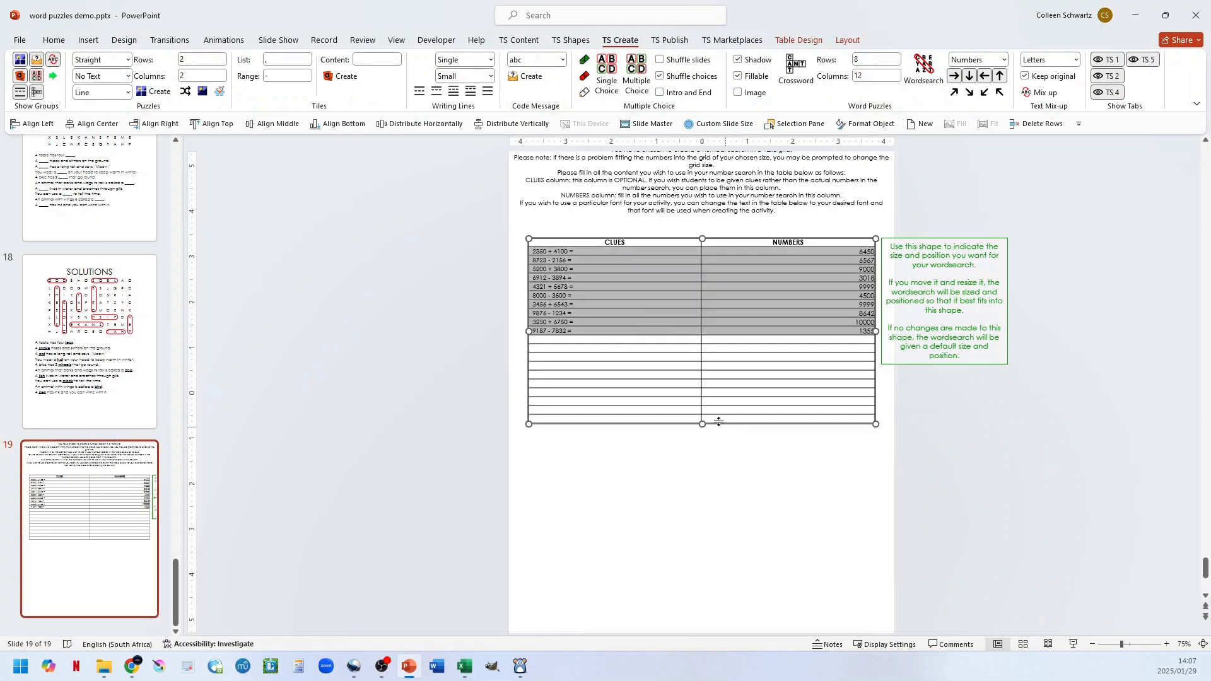
# - Generate the number search from the filled-in table and view its solutions slide
pyautogui.click(355, 335)
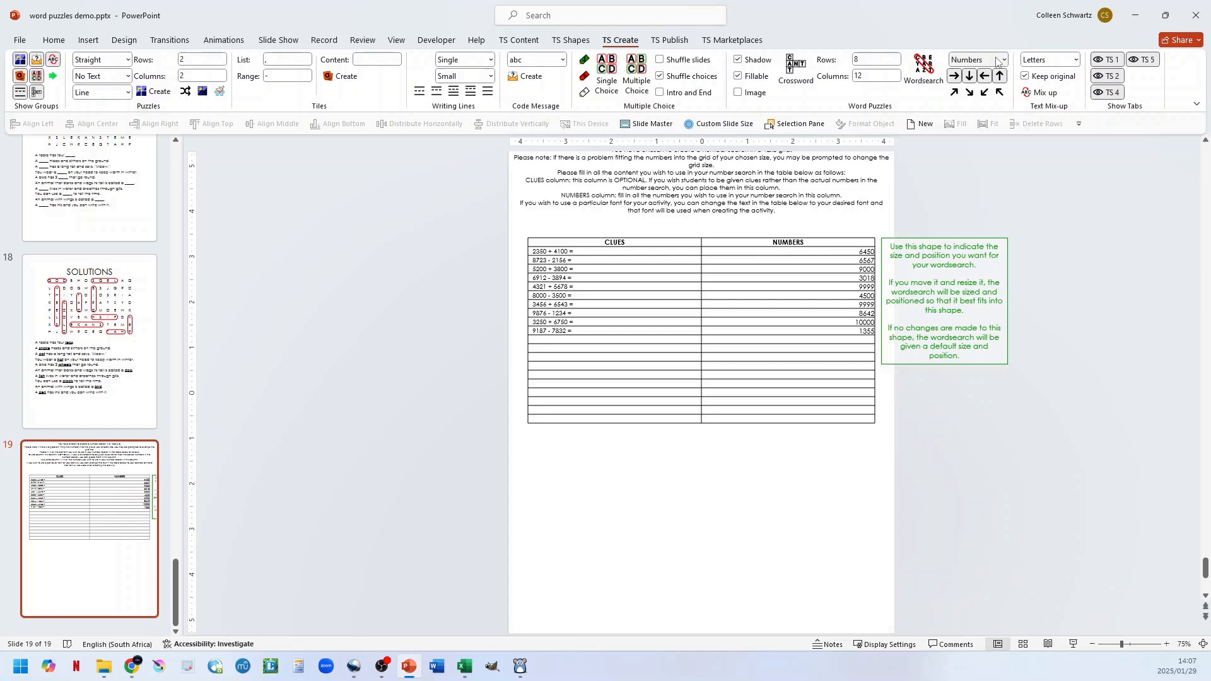
pyautogui.click(926, 73)
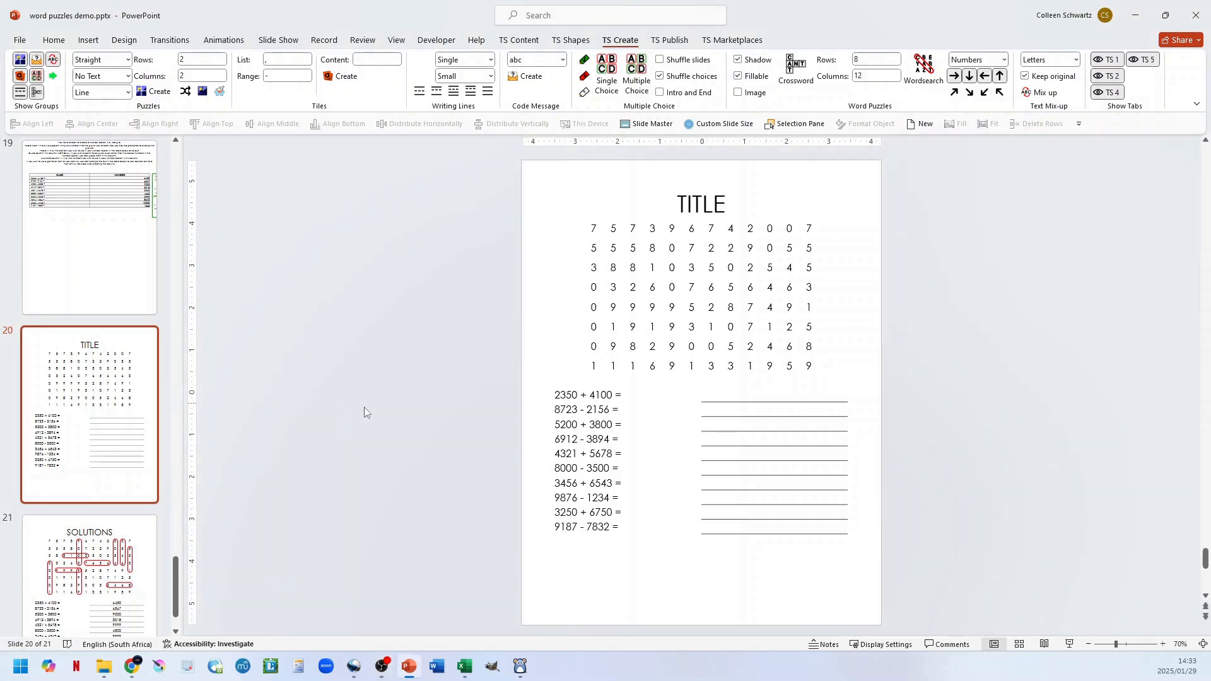
pyautogui.scroll(-2, 364, 407)
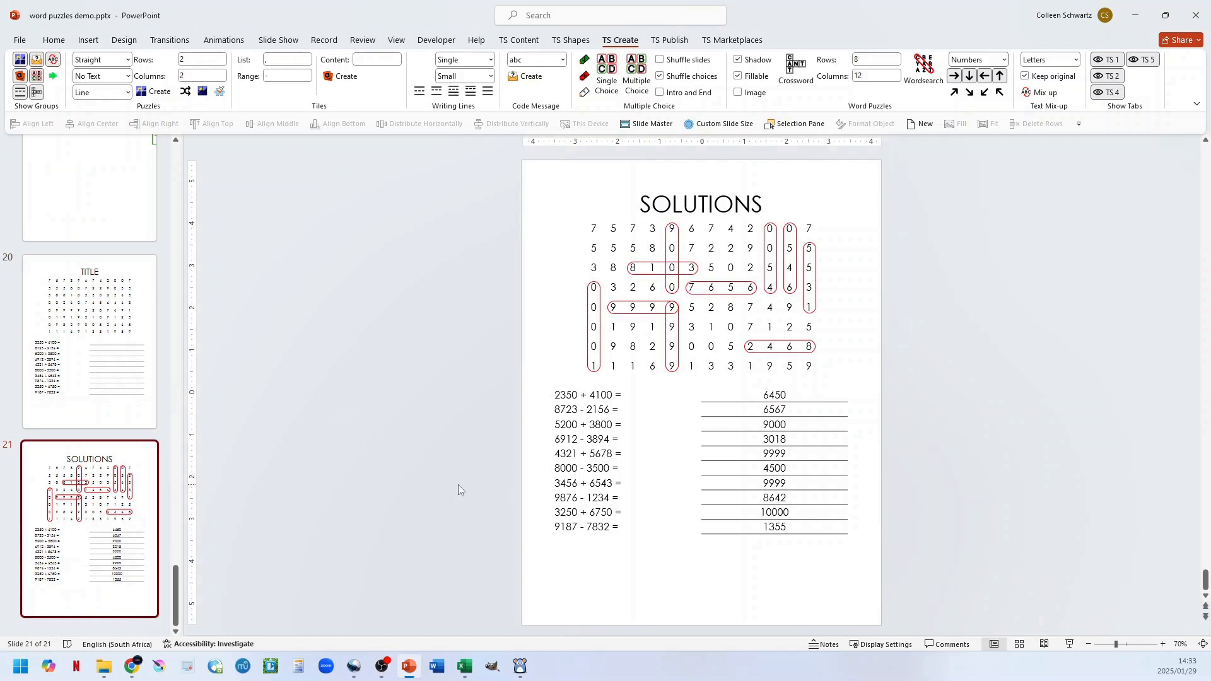
# - Set the wordsearch character option to Math and insert a blank math search input slide with CLUES and MATH STATEMENTS columns
pyautogui.click(1001, 61)
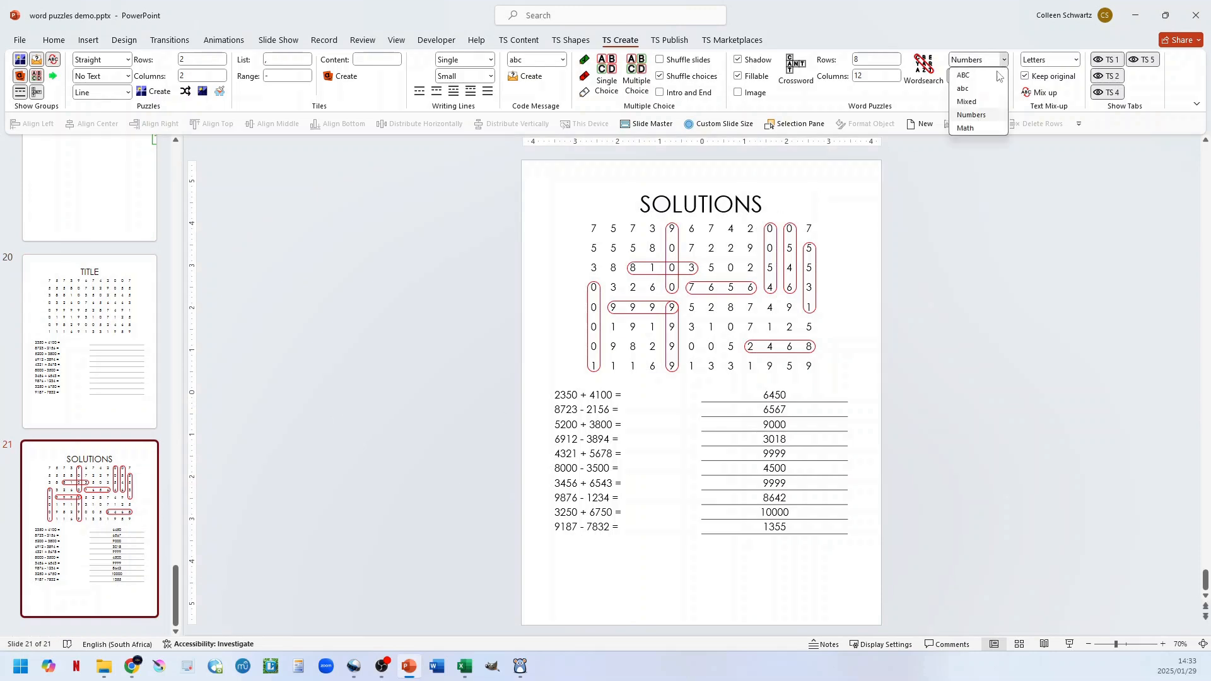
pyautogui.click(965, 129)
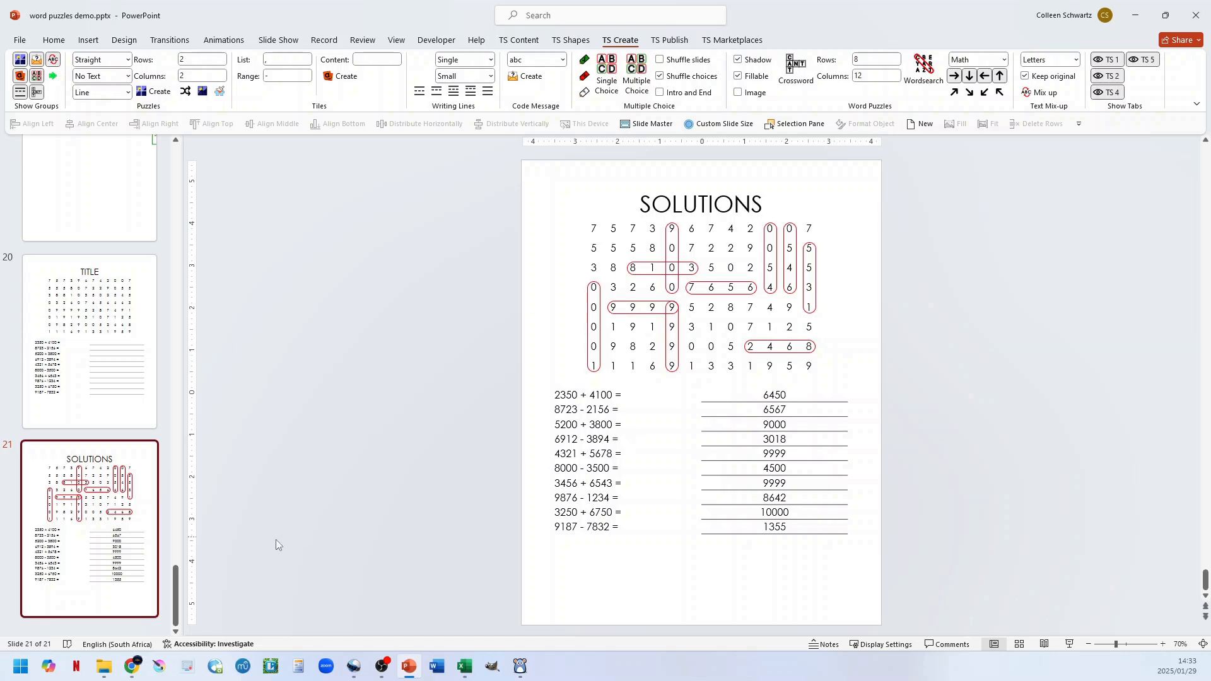
pyautogui.click(924, 75)
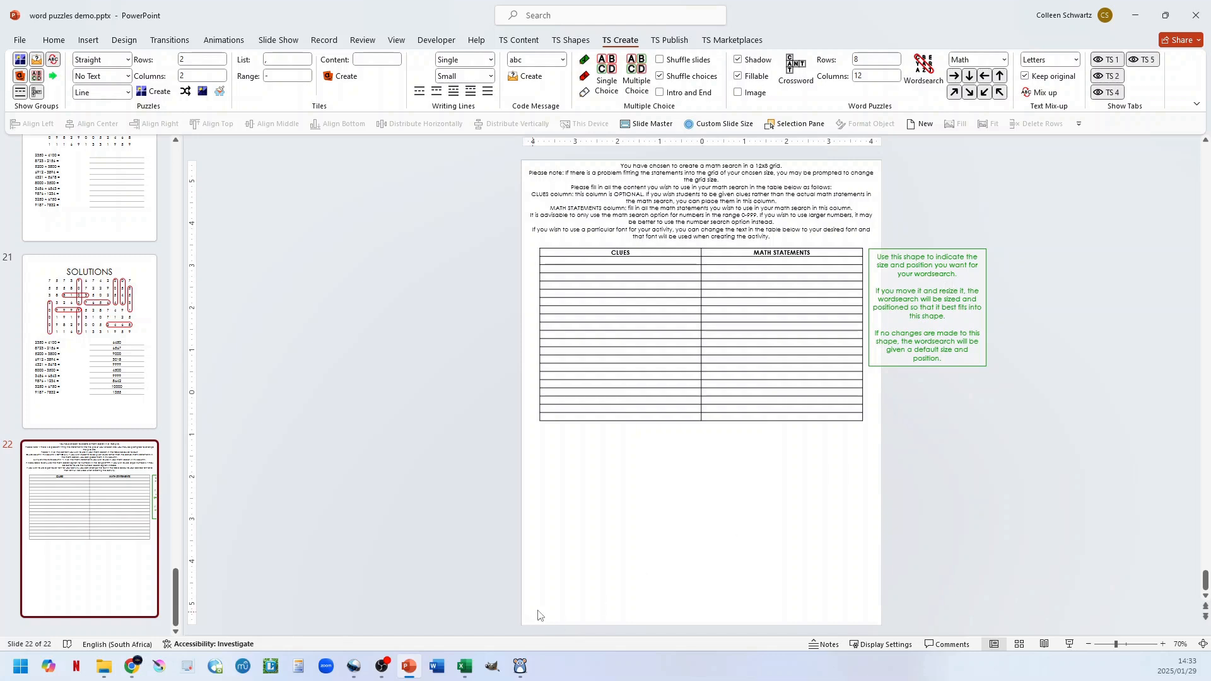
# - Paste the copied sums, from 15 + 5 = 20 to 14 + 16 = 30, into the MATH STATEMENTS column, leaving the clues empty
pyautogui.click(777, 262)
pyautogui.hotkey('ctrl', 'v')
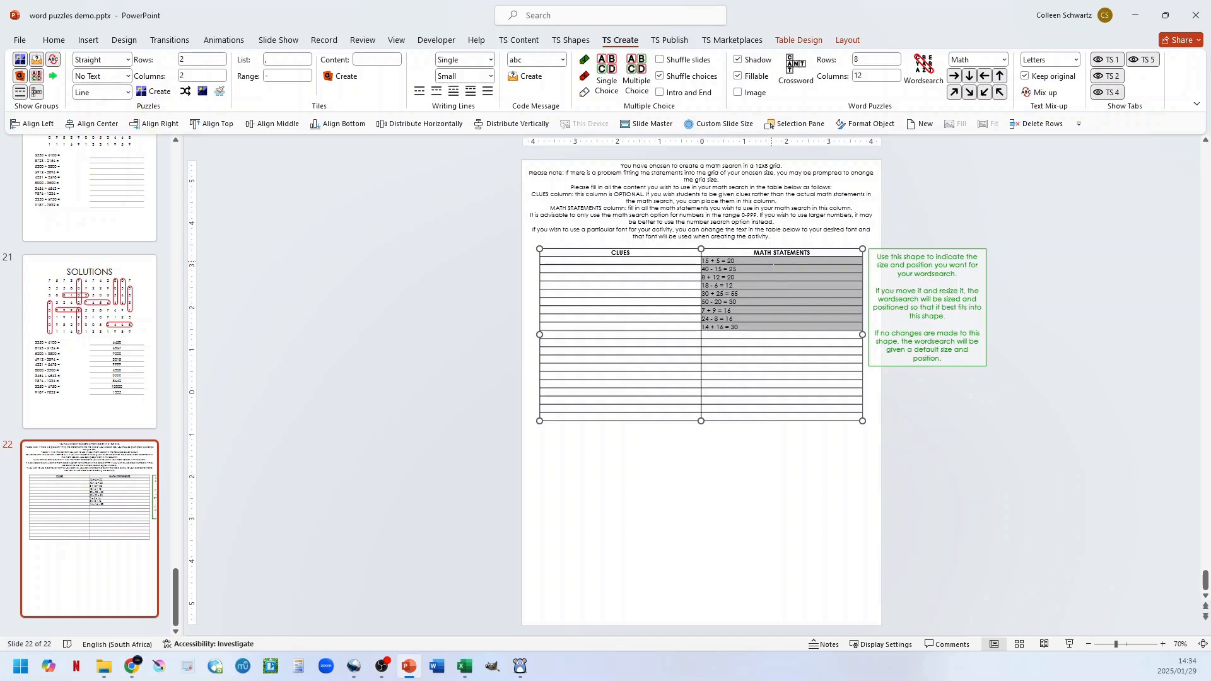
pyautogui.click(729, 264)
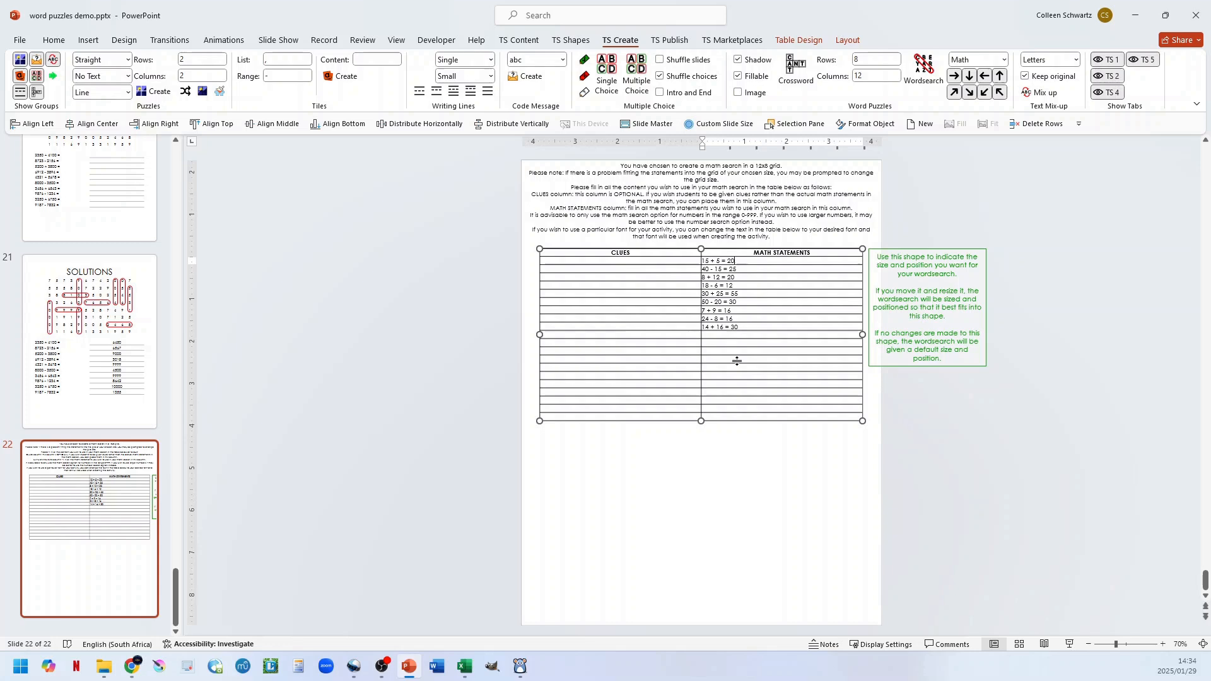
# - Generate the math search with its operation and equal signs hidden, and view its solutions slide
pyautogui.click(924, 70)
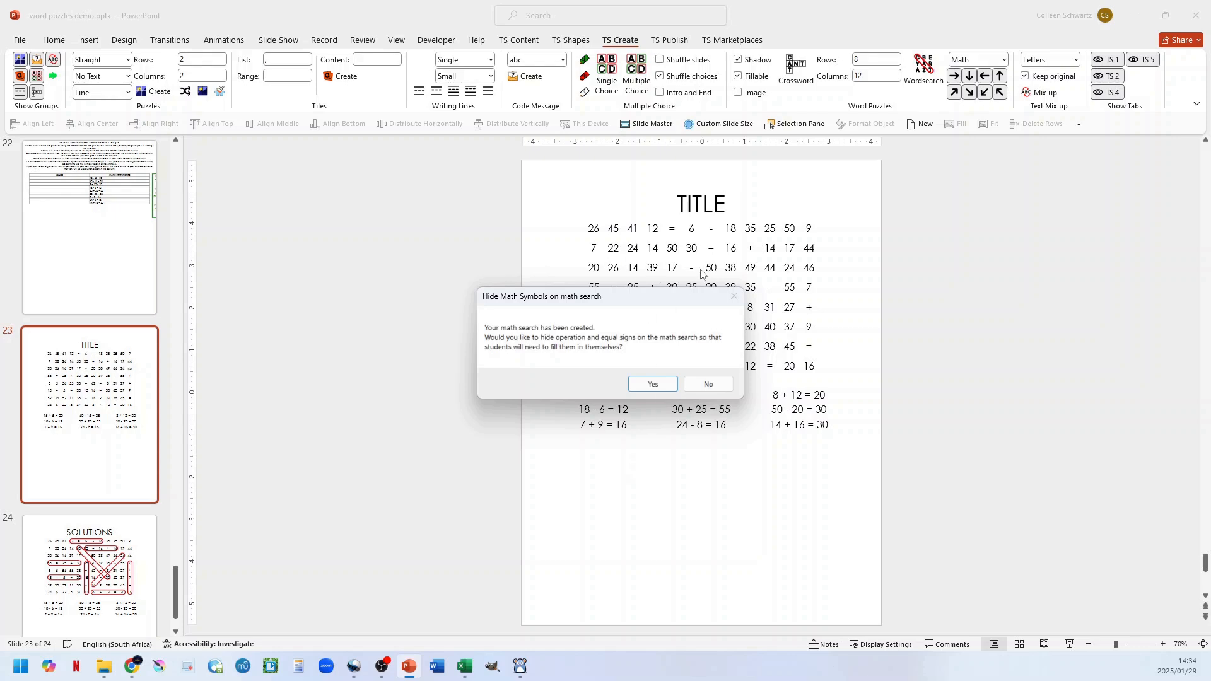
pyautogui.click(653, 384)
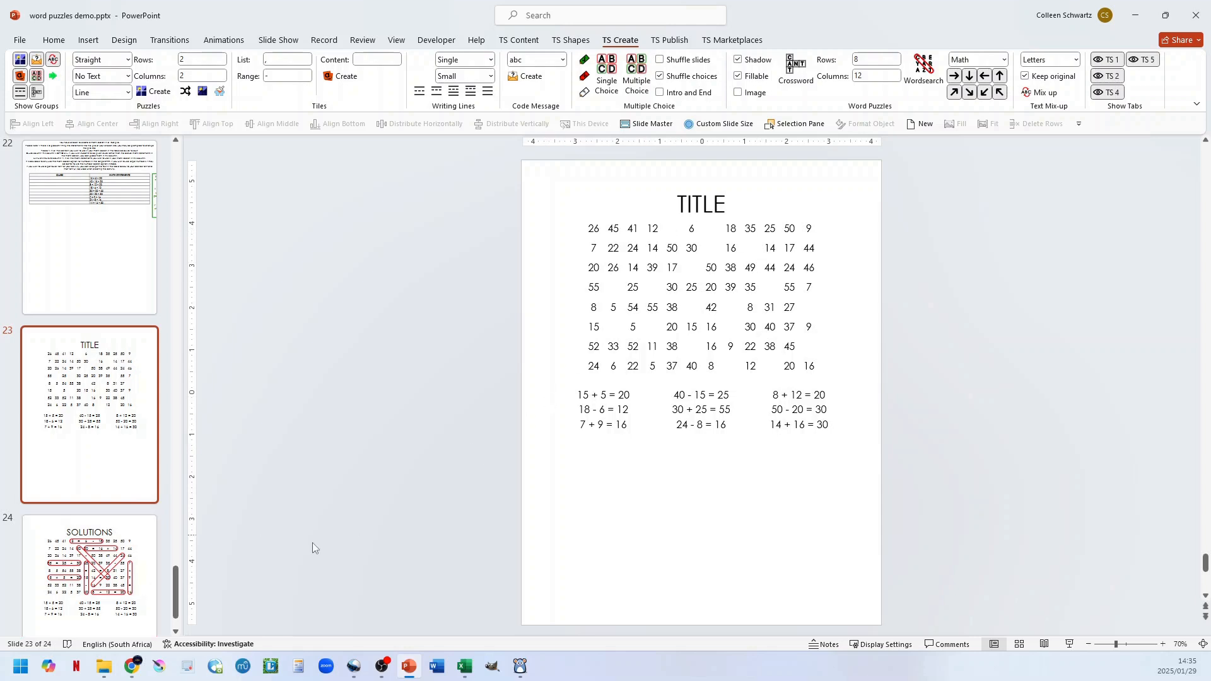
pyautogui.click(115, 577)
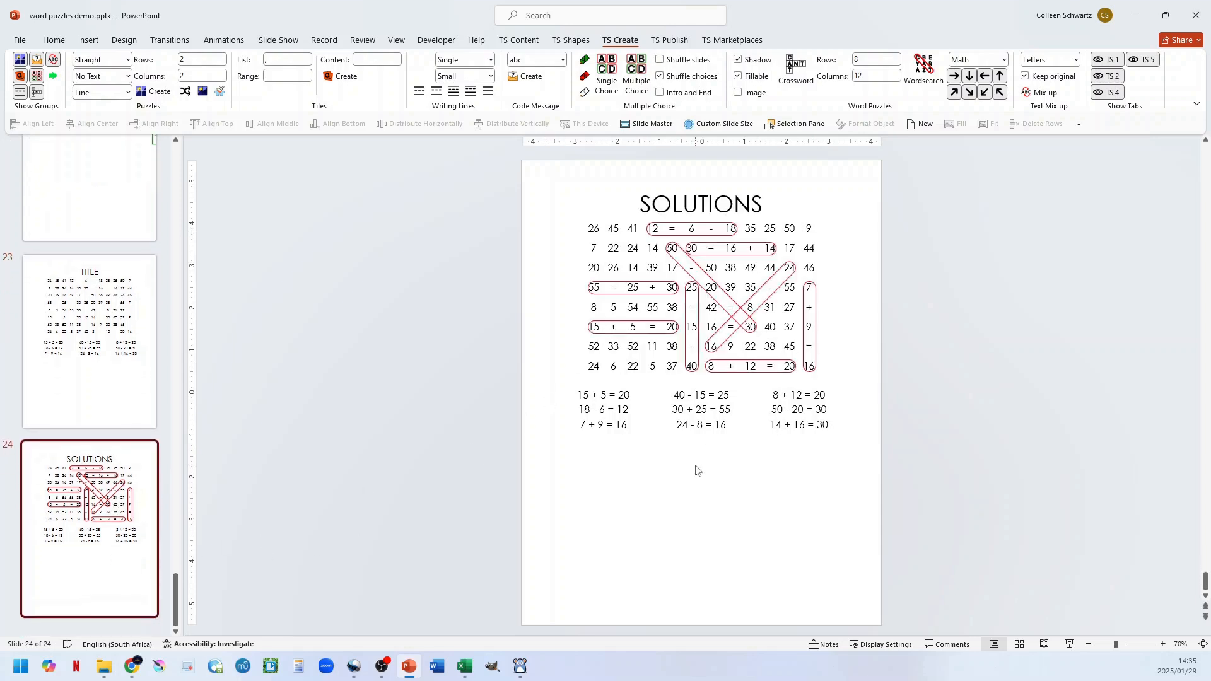
# - On the math search input slide, copy all nine math statements into the CLUES column
pyautogui.click(115, 203)
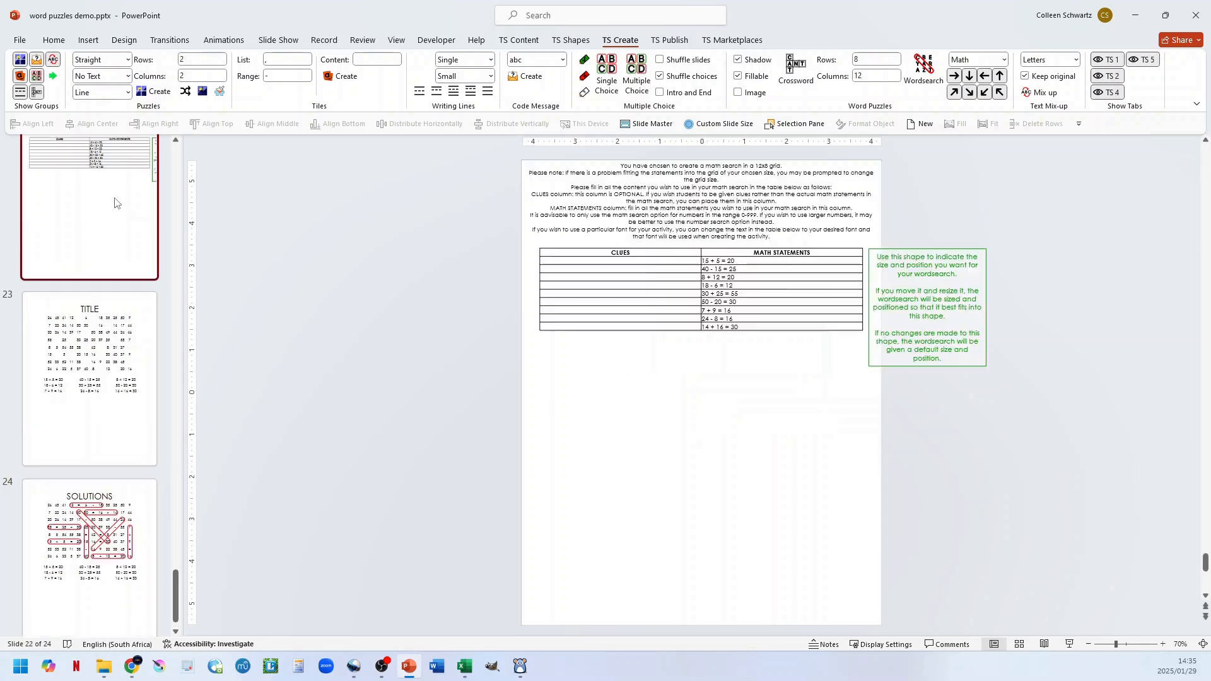
pyautogui.click(652, 264)
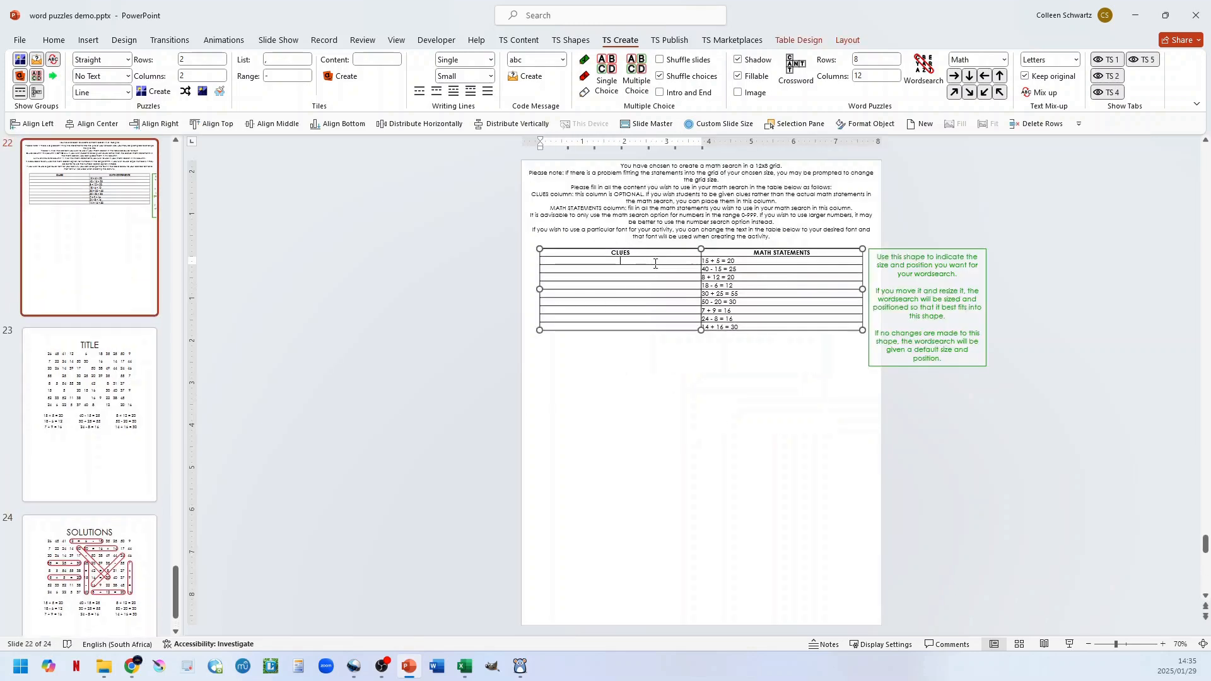
pyautogui.moveTo(709, 261); pyautogui.dragTo(734, 327)
pyautogui.hotkey('ctrl', 'c')
pyautogui.click(618, 261)
pyautogui.hotkey('ctrl', 'v')
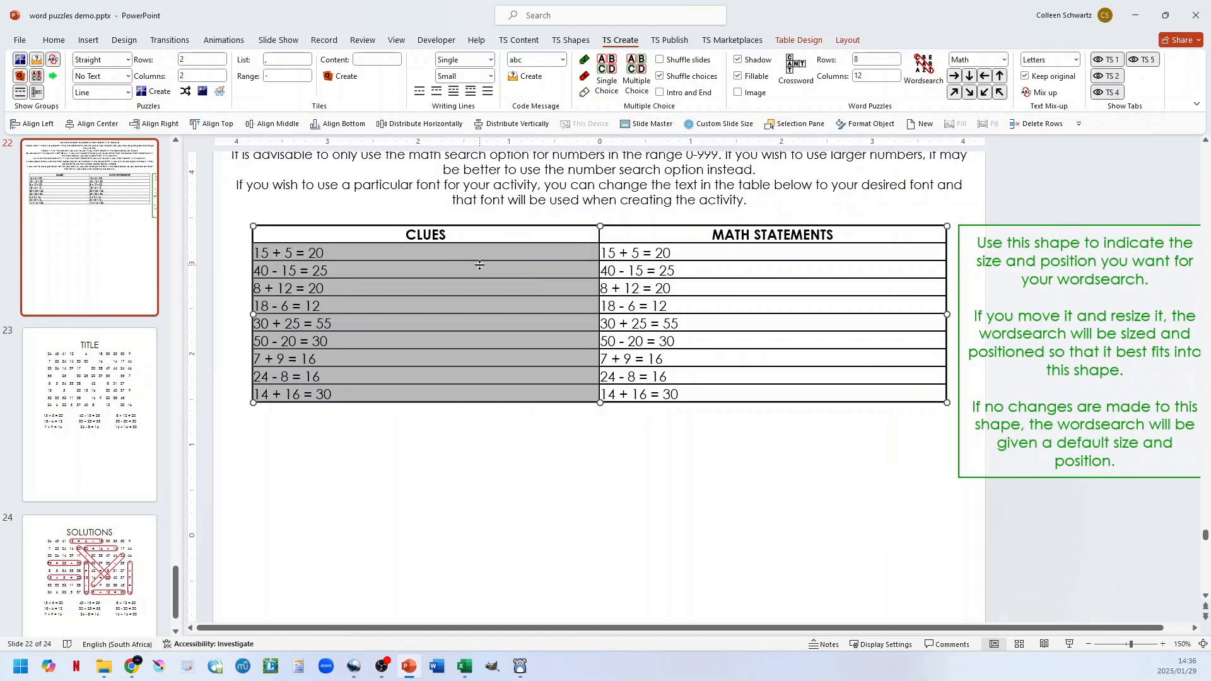
pyautogui.press('Escape')
pyautogui.press('Escape')
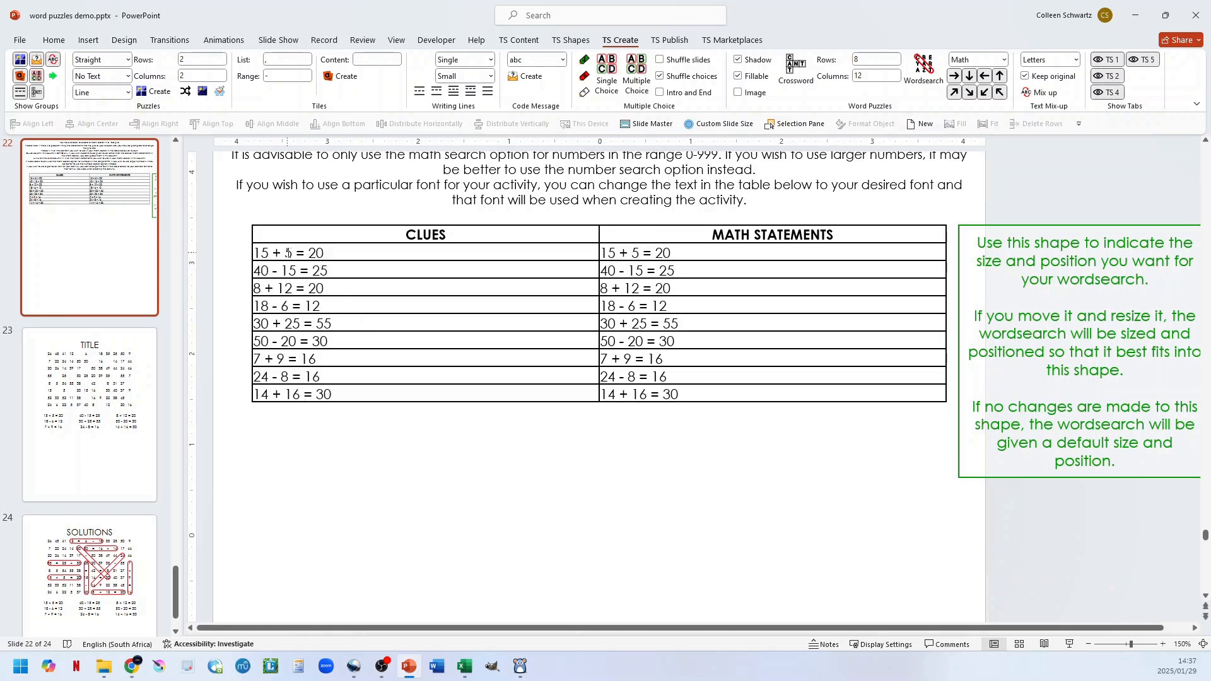
# - Replace one number per clue with an underscore blank, in row order: 5, 40, 20, 6, first 30, result 30, 9, 24 and result 30
pyautogui.doubleClick(288, 252)
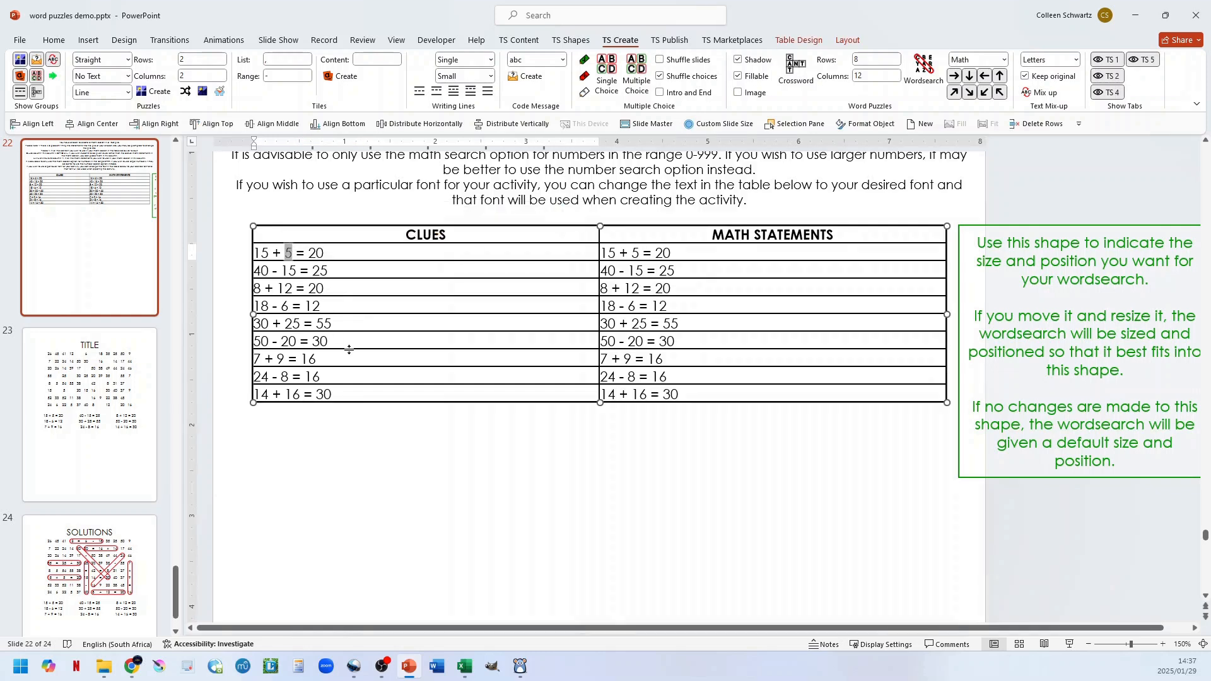
pyautogui.hotkey('ctrl', 'v')
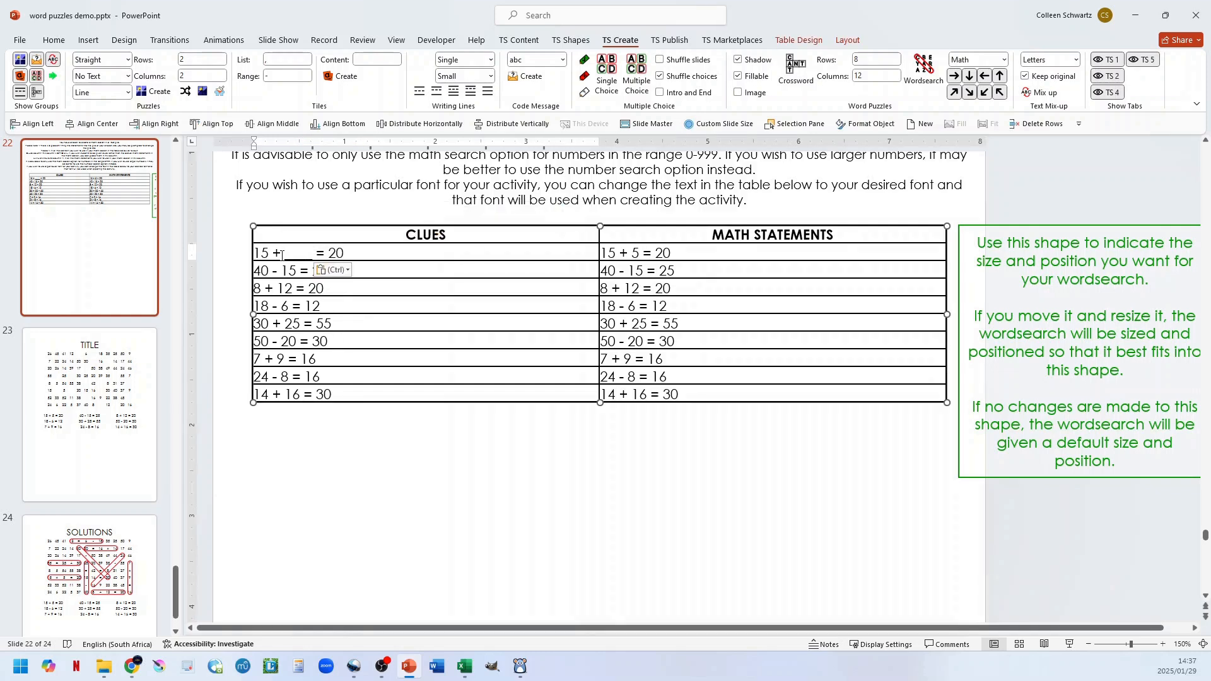
pyautogui.doubleClick(263, 270)
pyautogui.hotkey('ctrl', 'v')
pyautogui.doubleClick(322, 288)
pyautogui.hotkey('ctrl', 'v')
pyautogui.doubleClick(284, 306)
pyautogui.hotkey('ctrl', 'v')
pyautogui.doubleClick(257, 323)
pyautogui.hotkey('ctrl', 'v')
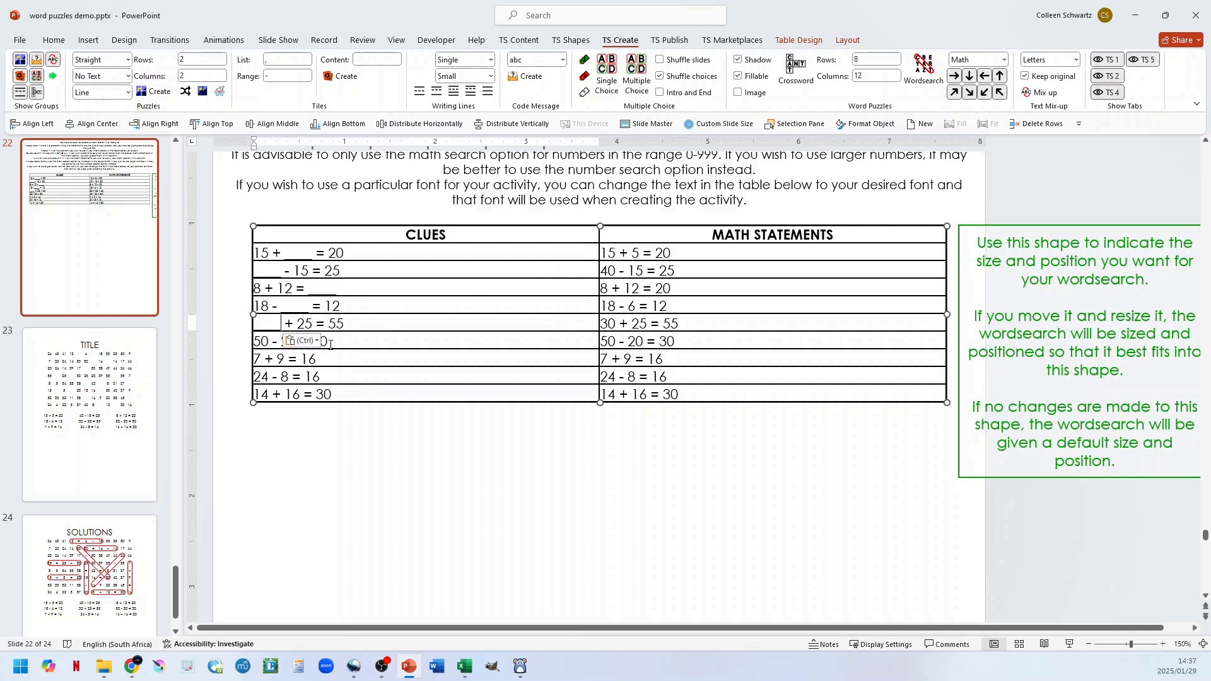
pyautogui.doubleClick(326, 342)
pyautogui.hotkey('ctrl', 'v')
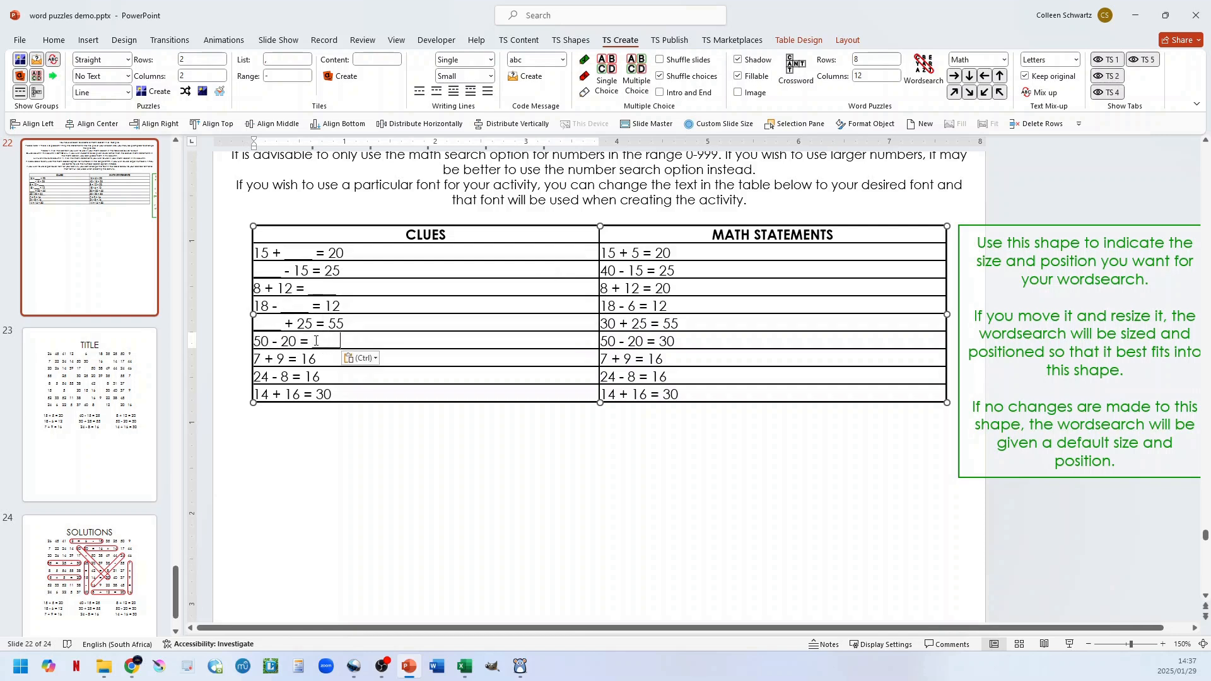
pyautogui.doubleClick(281, 359)
pyautogui.hotkey('ctrl', 'v')
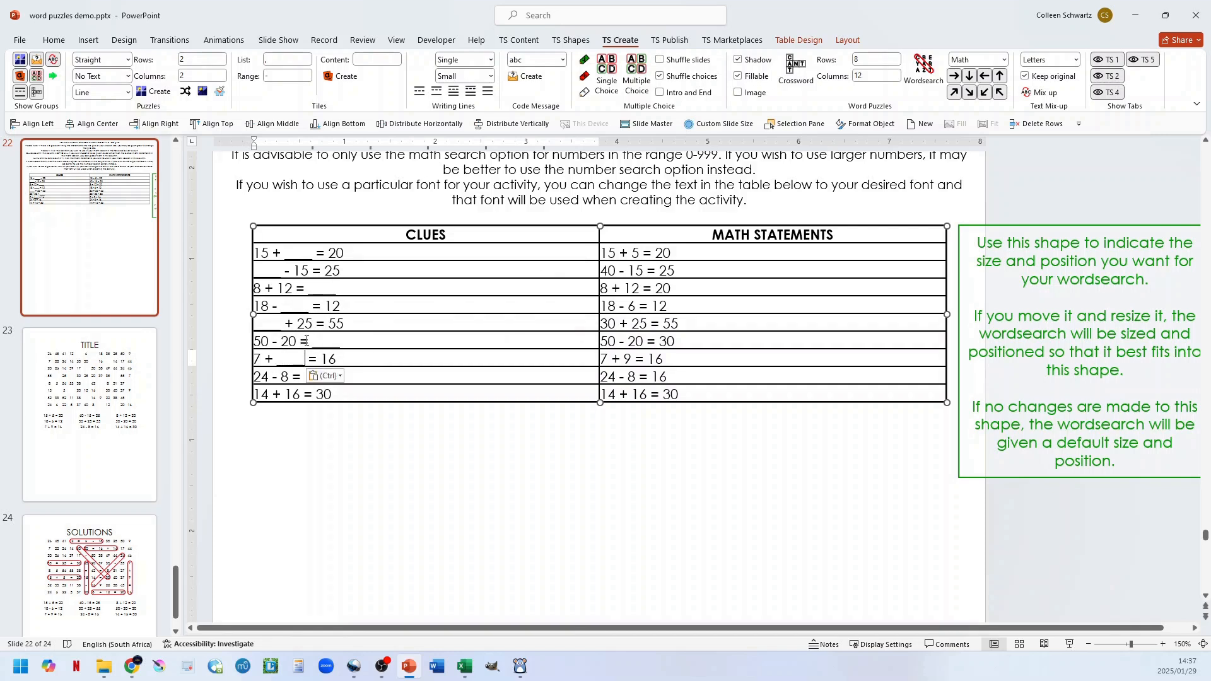
pyautogui.doubleClick(261, 376)
pyautogui.hotkey('ctrl', 'v')
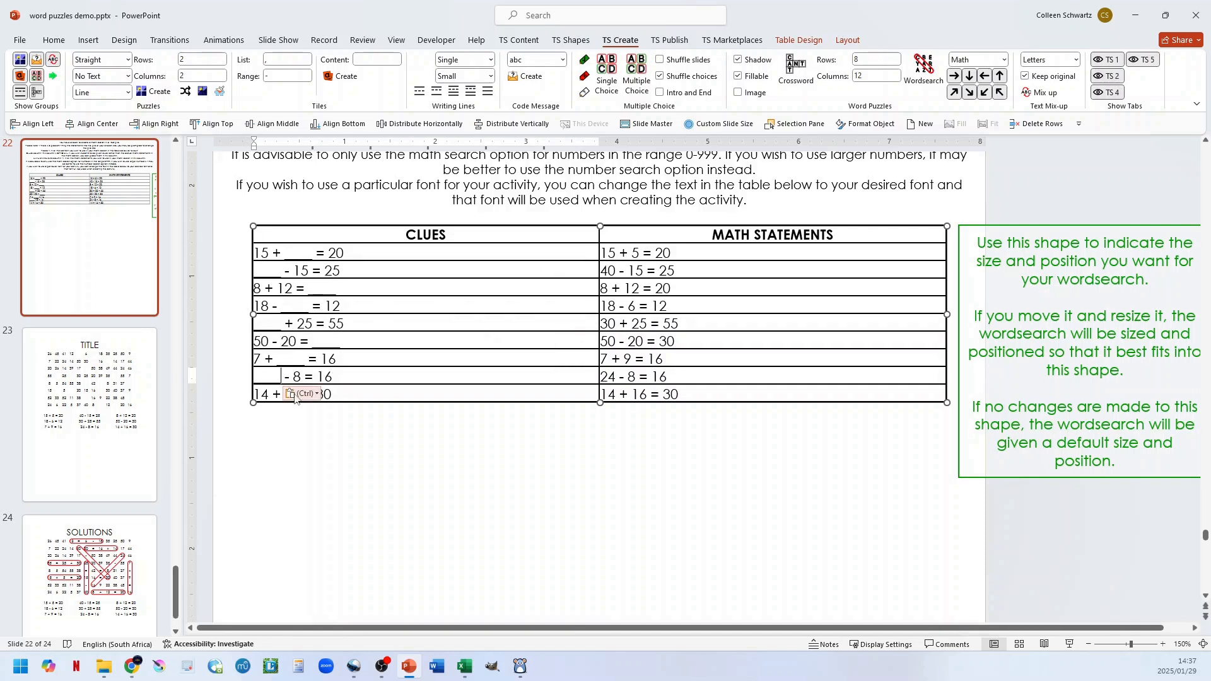
pyautogui.click(324, 394)
pyautogui.doubleClick(323, 394)
pyautogui.hotkey('ctrl', 'v')
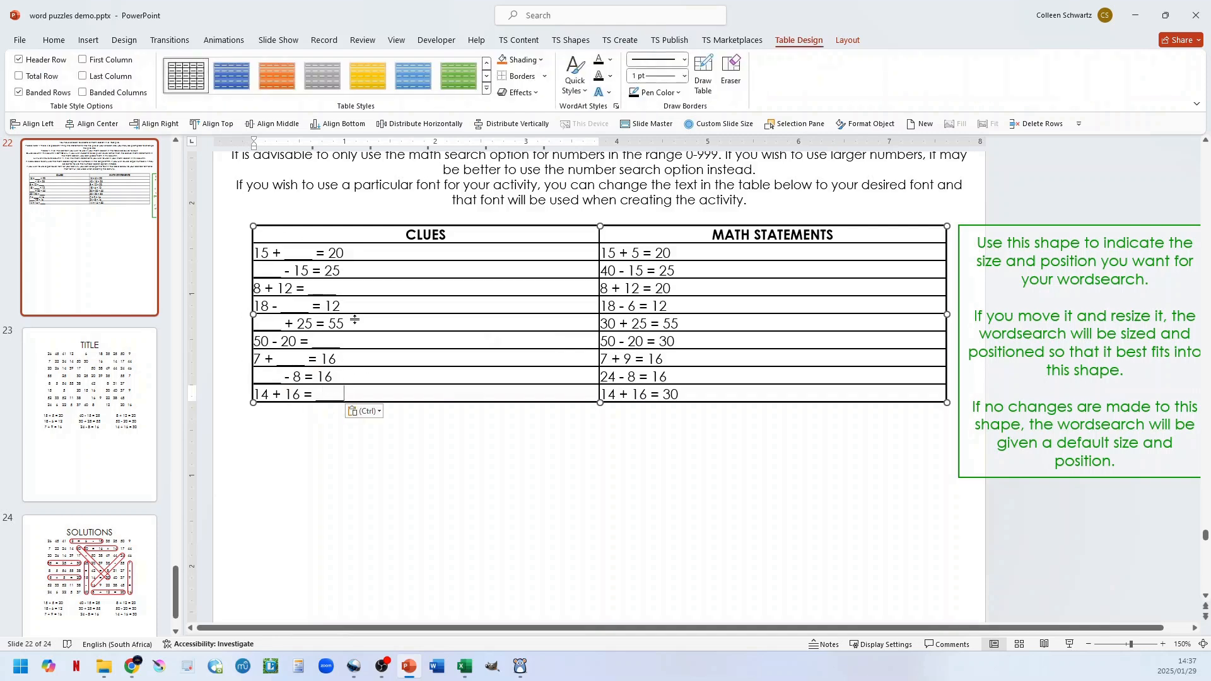
# - Generate the math search with the fill-in-the-blank clues, keeping the operation and equal signs shown, and open its solutions slide
pyautogui.keyDown('ctrl'); pyautogui.scroll(-8, 385, 378); pyautogui.keyUp('ctrl')
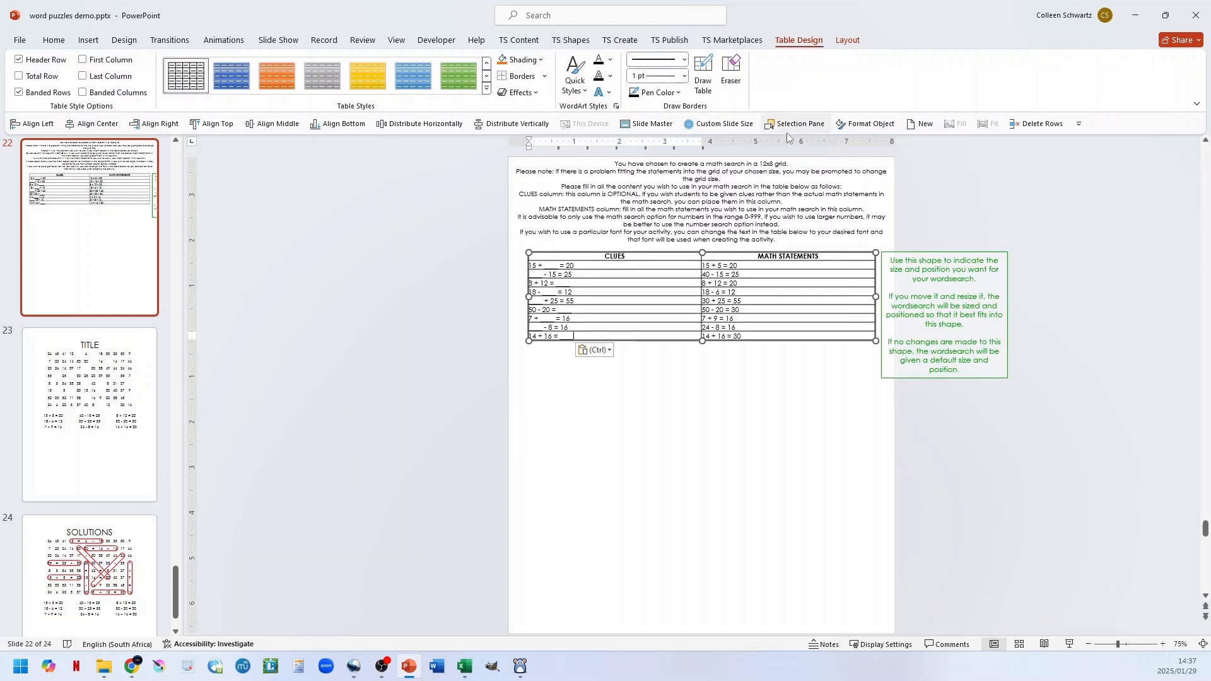
pyautogui.click(620, 40)
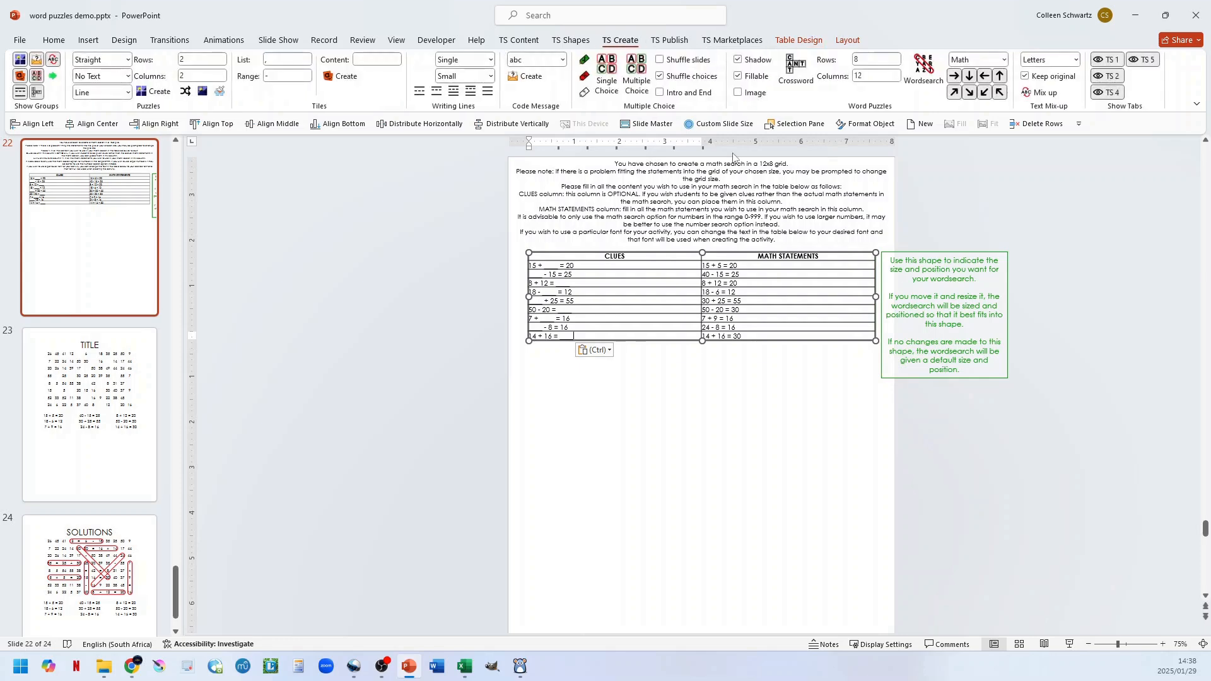
pyautogui.click(924, 63)
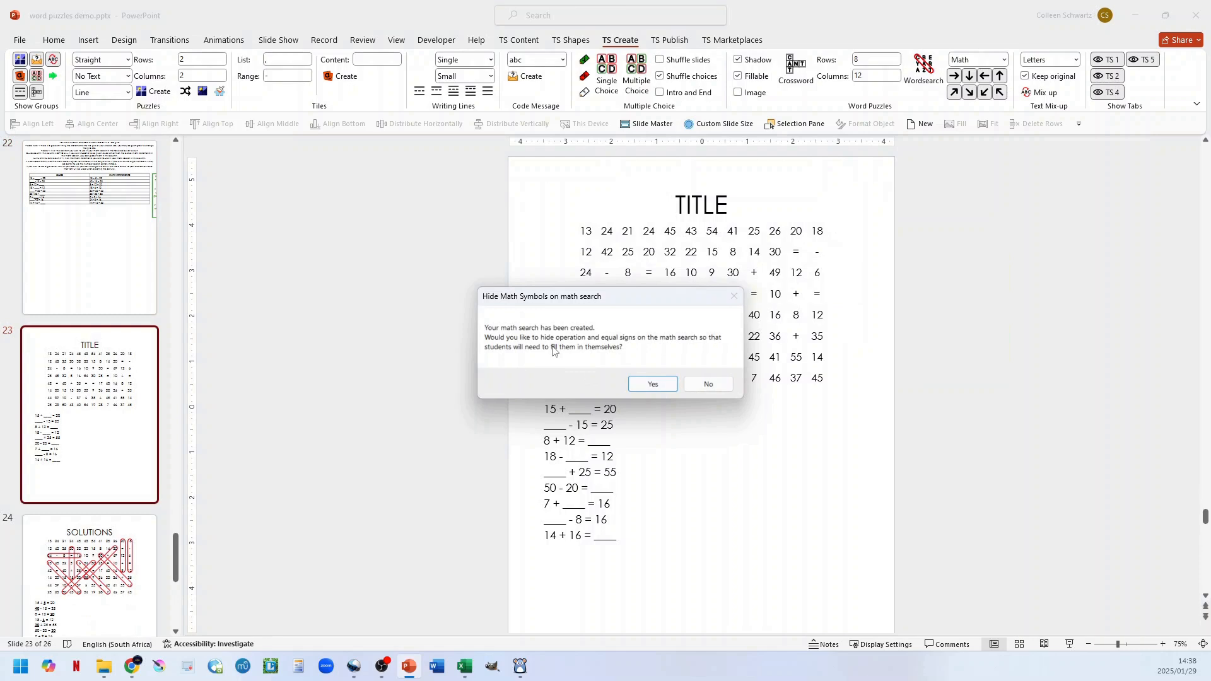
pyautogui.click(709, 386)
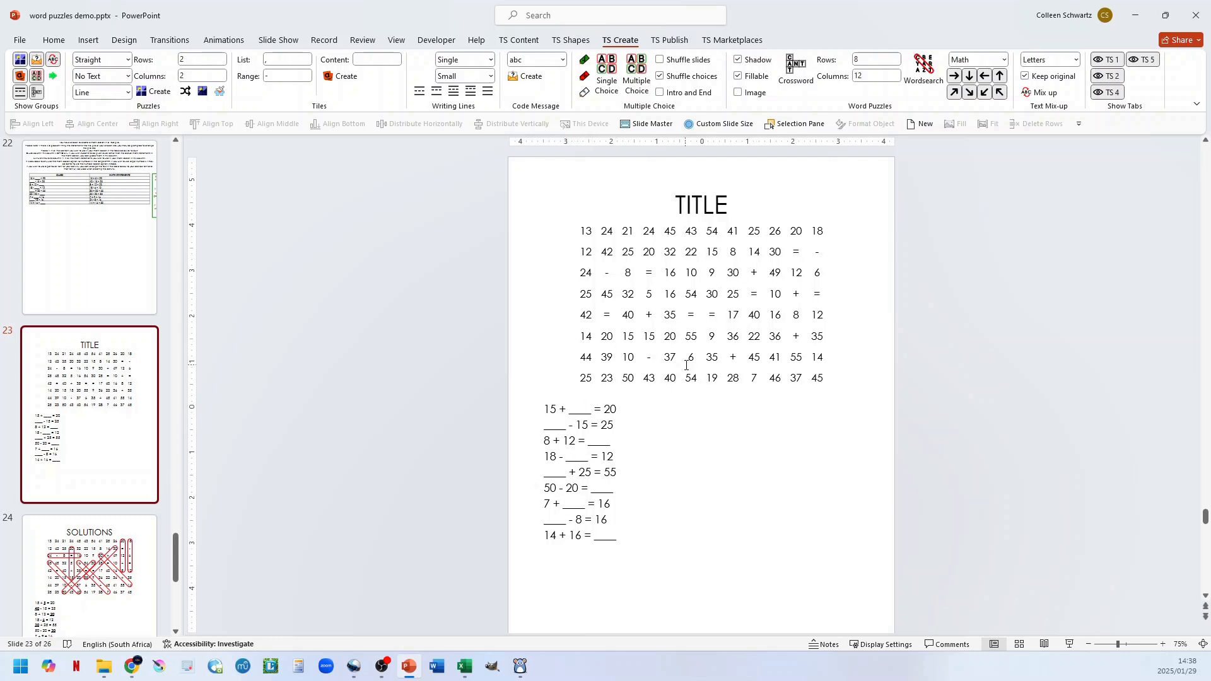
pyautogui.click(118, 571)
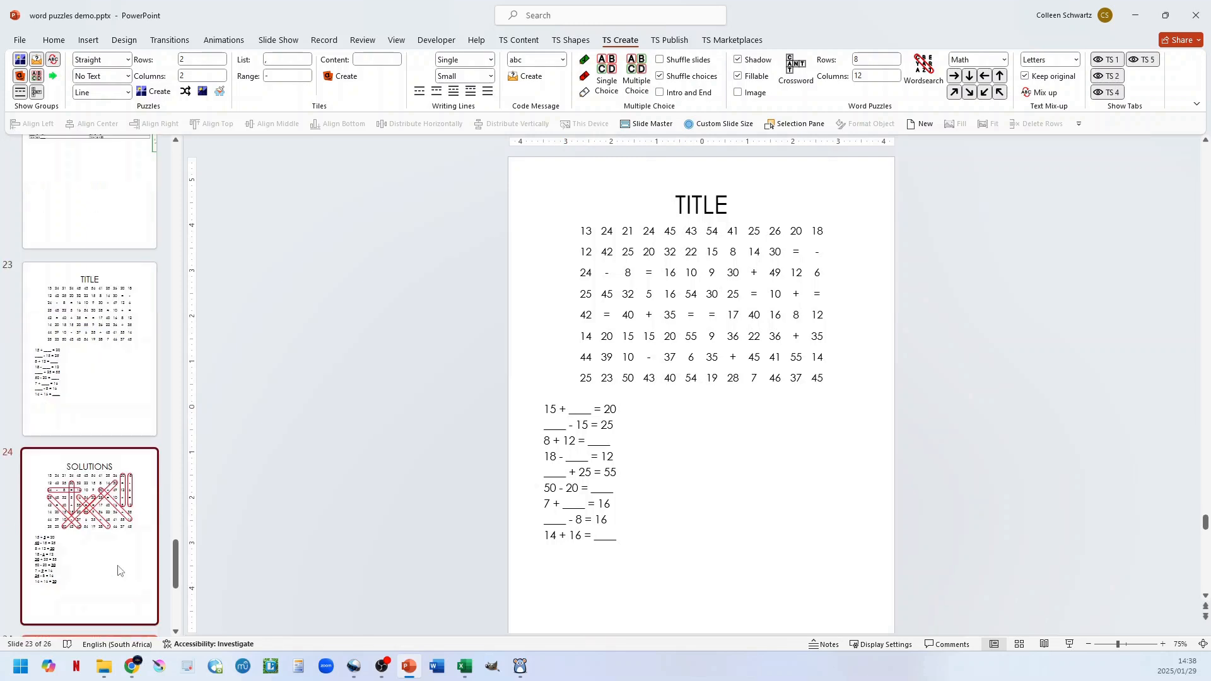